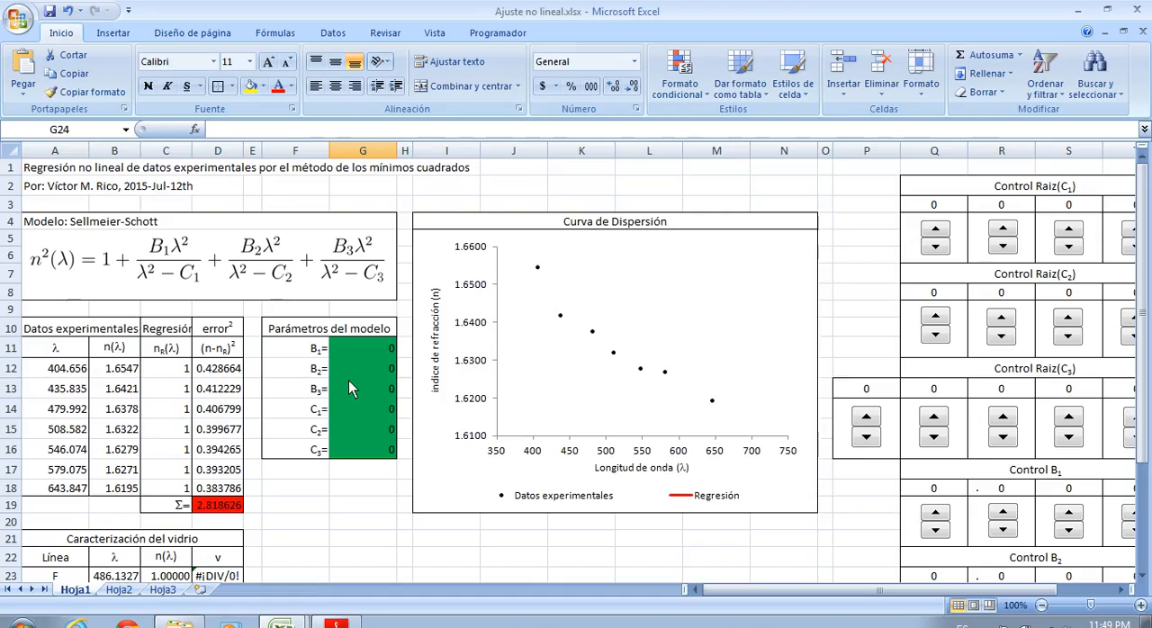
Review the experimental wavelength values in A12:A18 and the refractive index values in B12:B18
left_click_drag(79, 371, 71, 494)
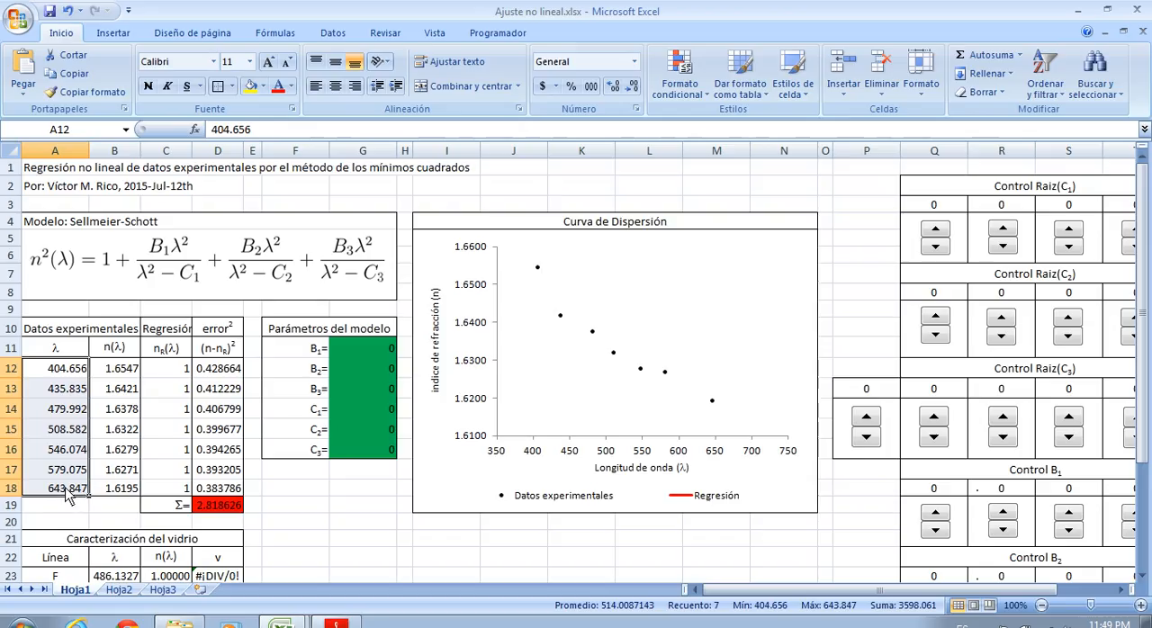
left_click_drag(134, 374, 131, 499)
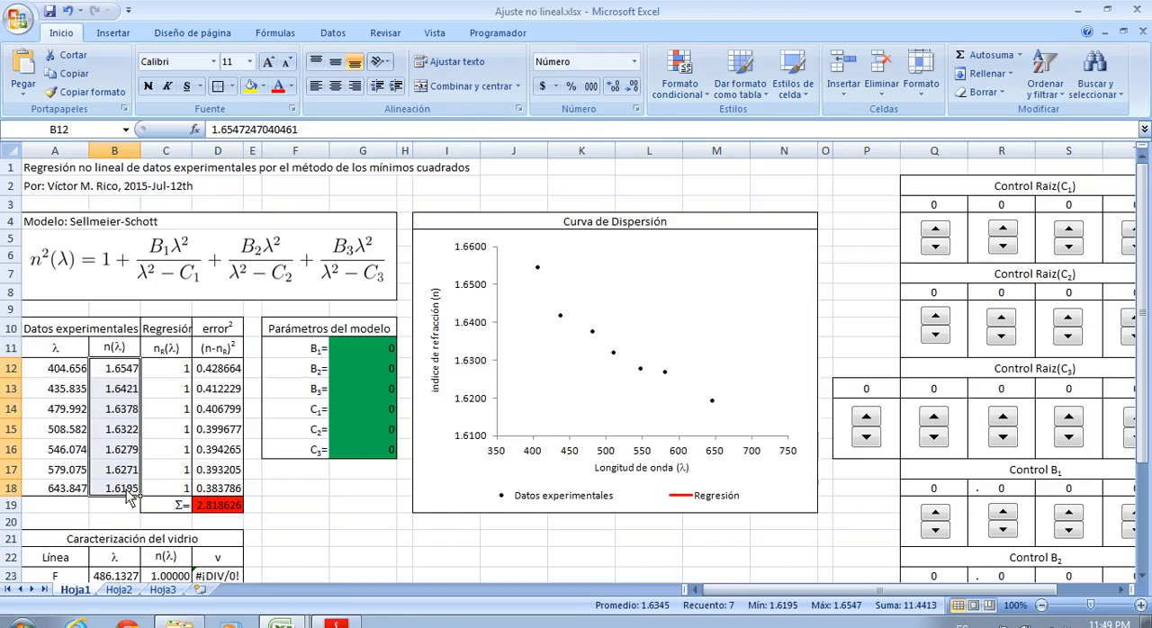
left_click(127, 379)
Review the regression column C12:C18 together with the model parameter cells G11:G16
left_click_drag(169, 373, 171, 490)
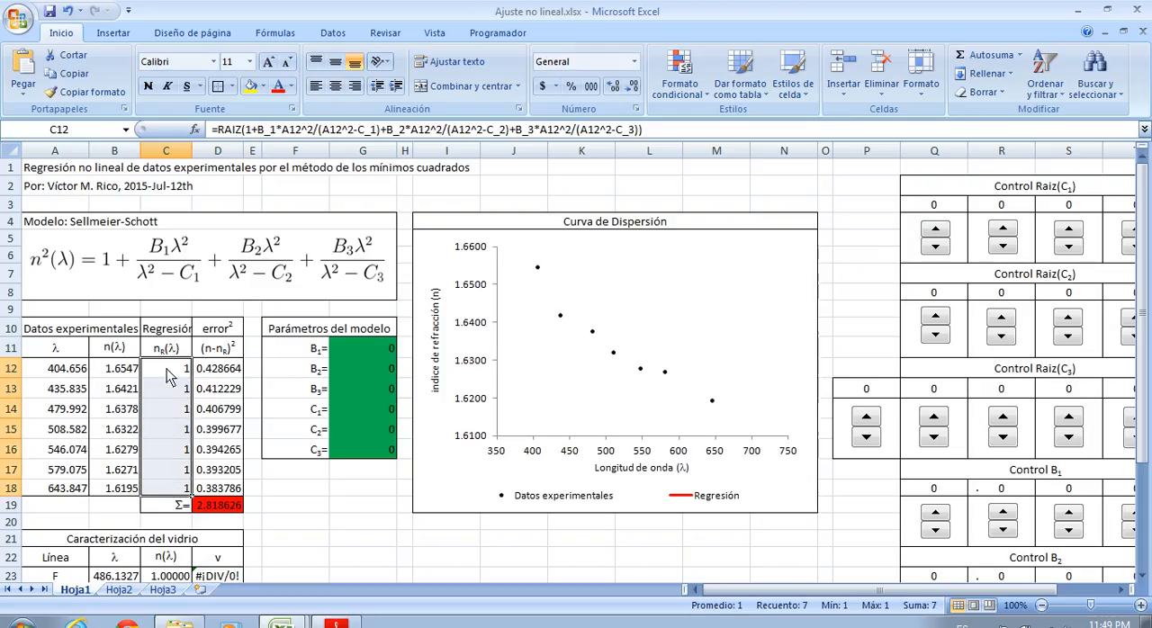
left_click(366, 520)
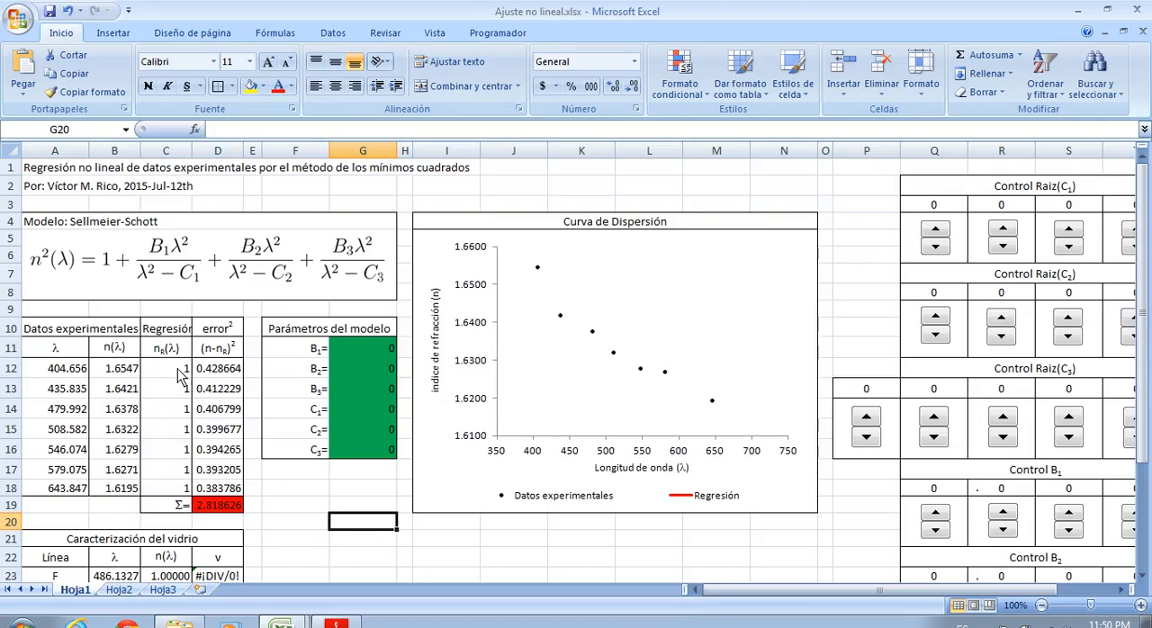
left_click_drag(177, 378, 180, 490)
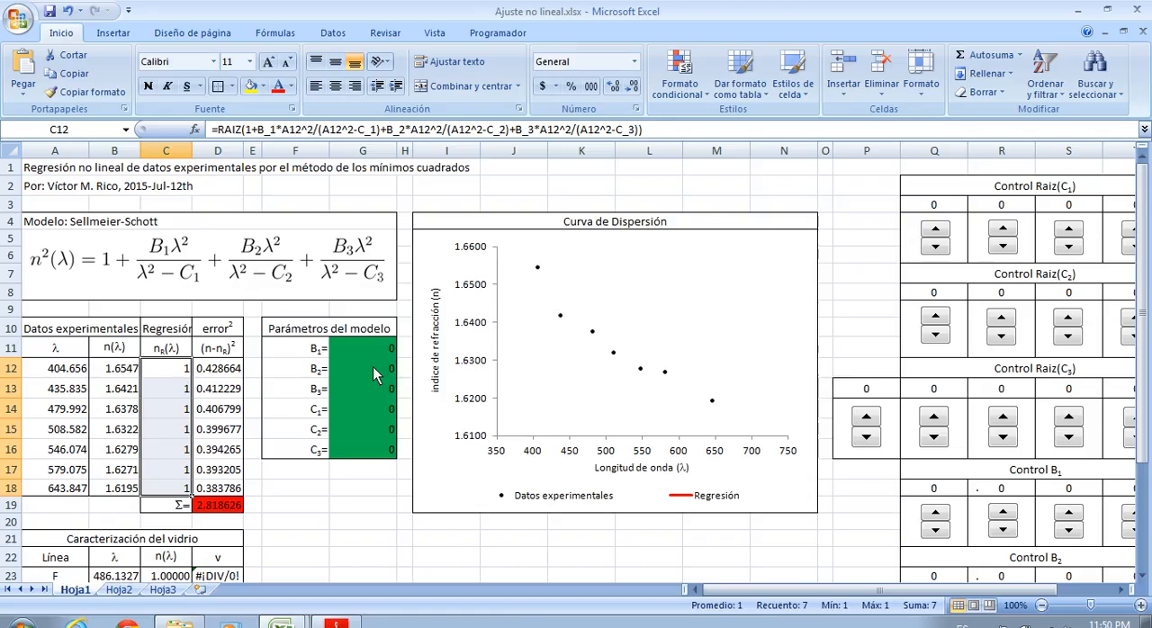
left_click_drag(378, 351, 378, 454)
left_click(360, 502)
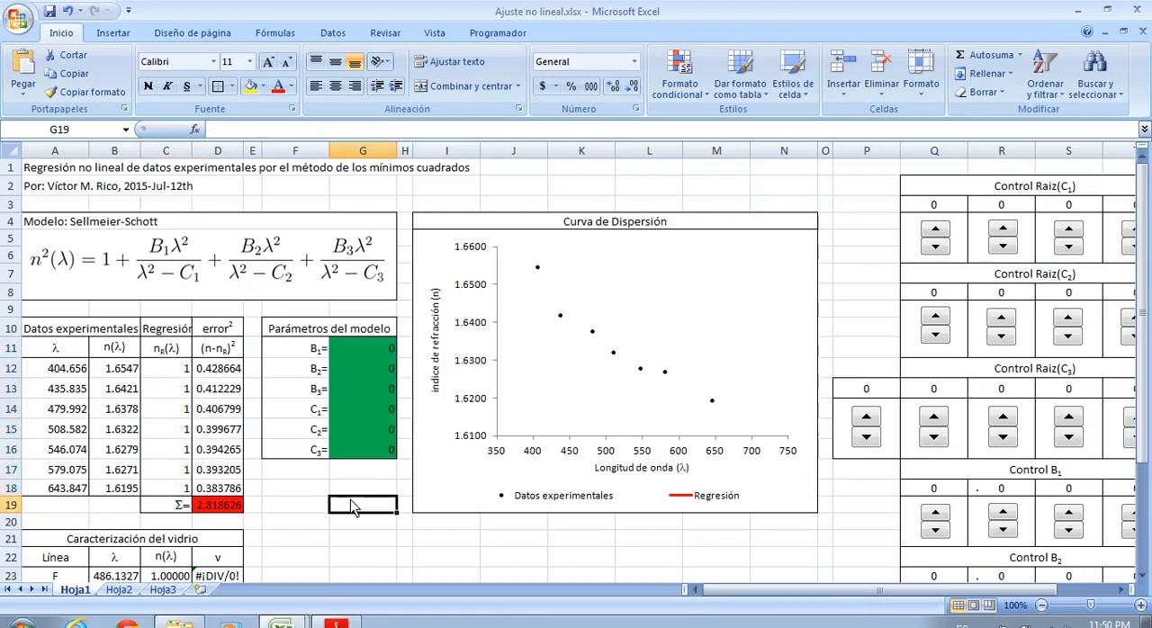
Check the Sellmeier-Schott formula in each cell of the regression column from C12 to C18
left_click(171, 378)
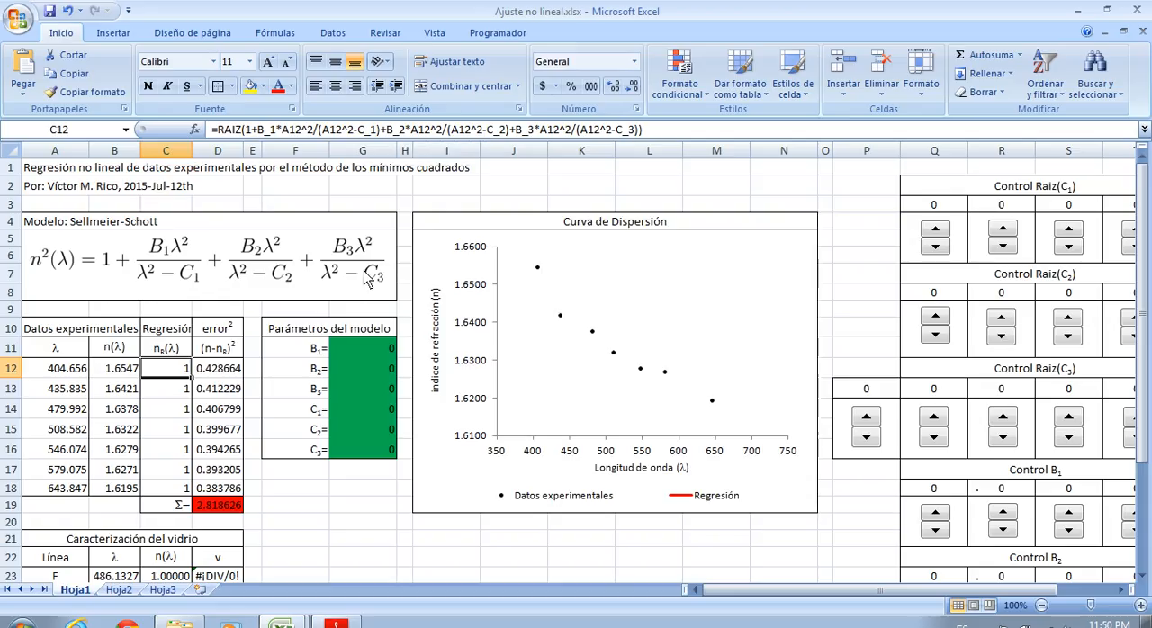
key("Down")
key("Down")
key("Down")
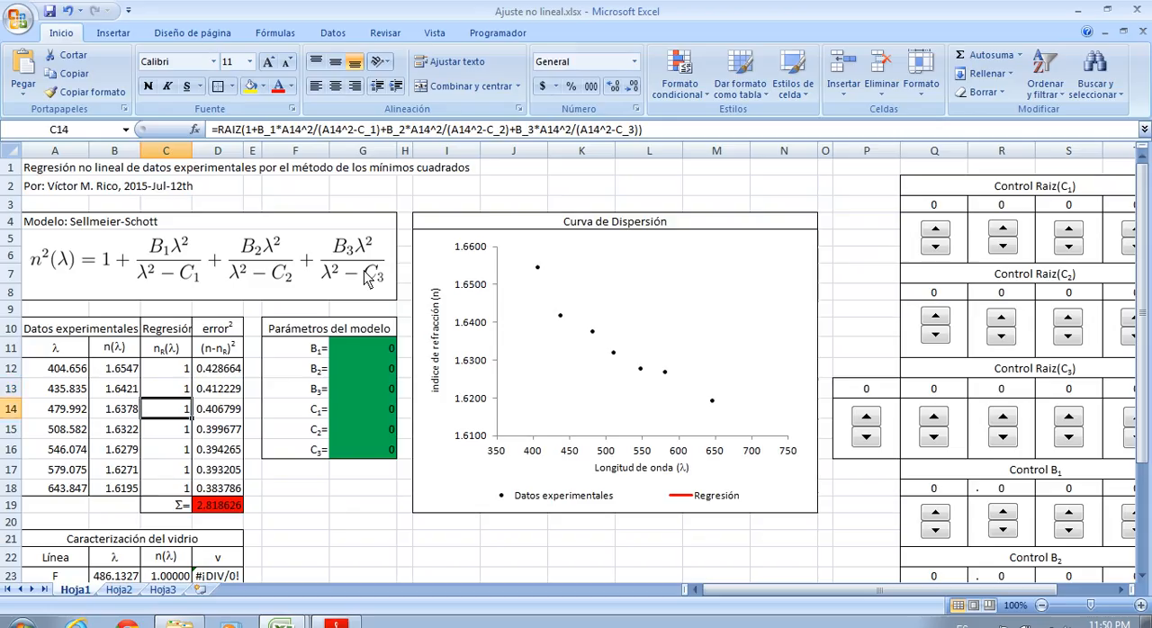
key("Down")
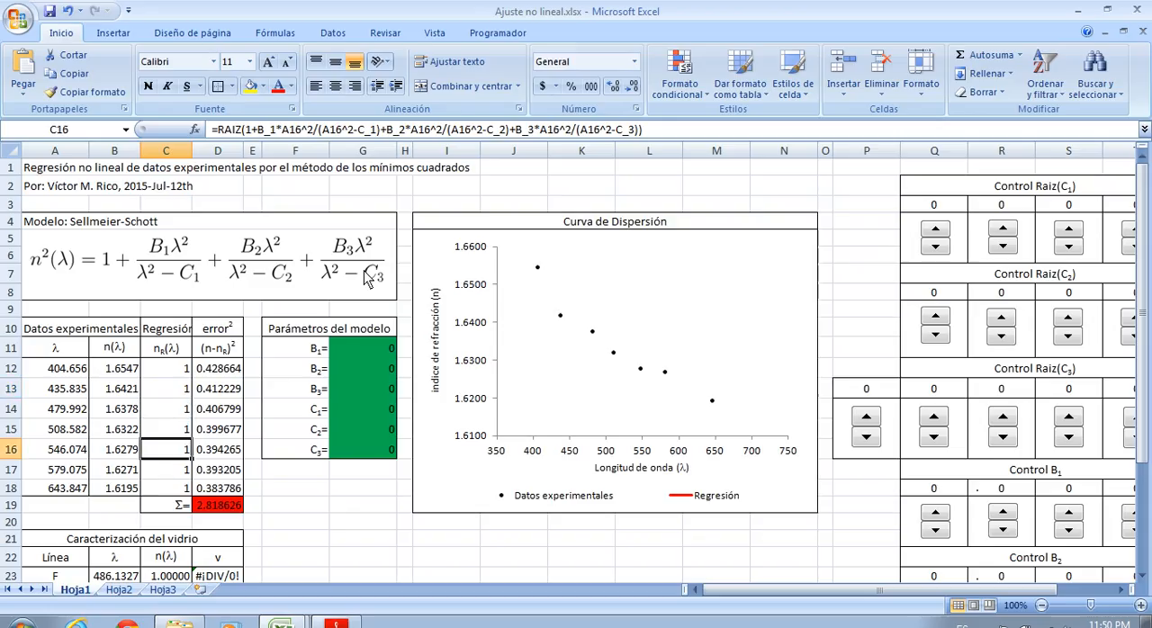
key("Down")
key("Down")
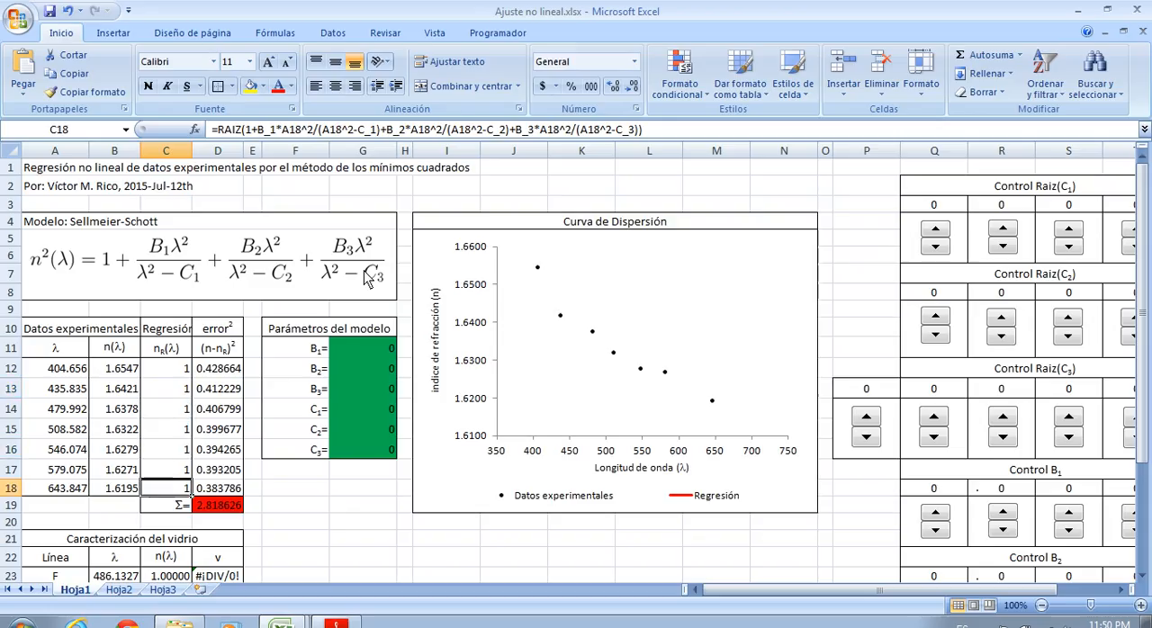
left_click_drag(180, 376, 172, 490)
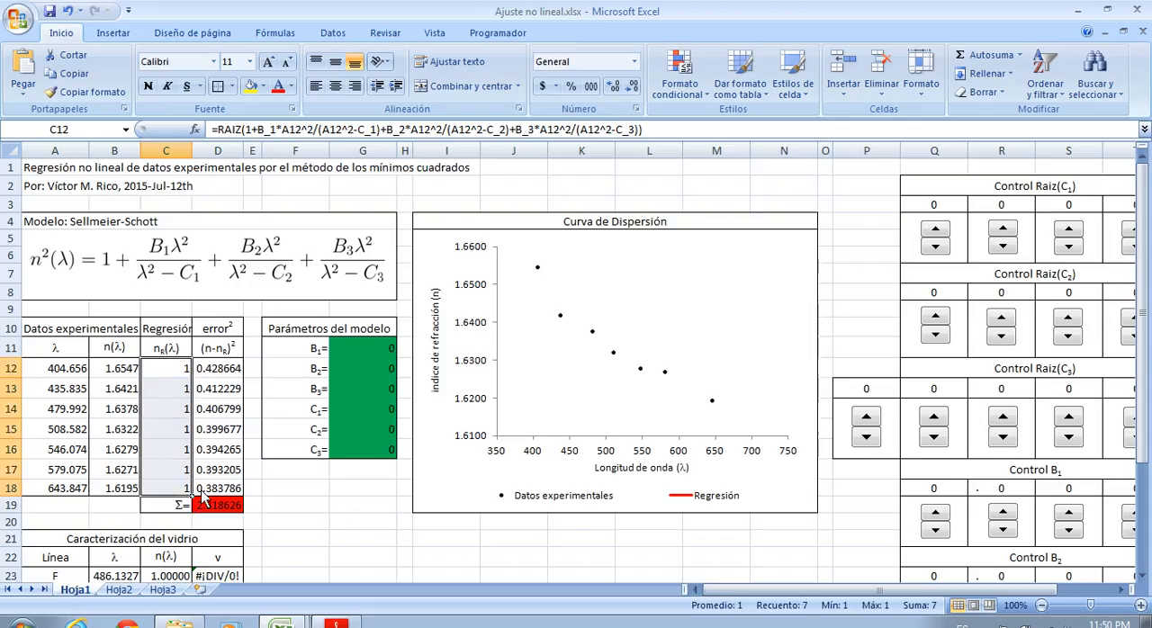
Examine how the squared errors in D12:D18 derive from columns B and C, and how D19 sums them
left_click(227, 376)
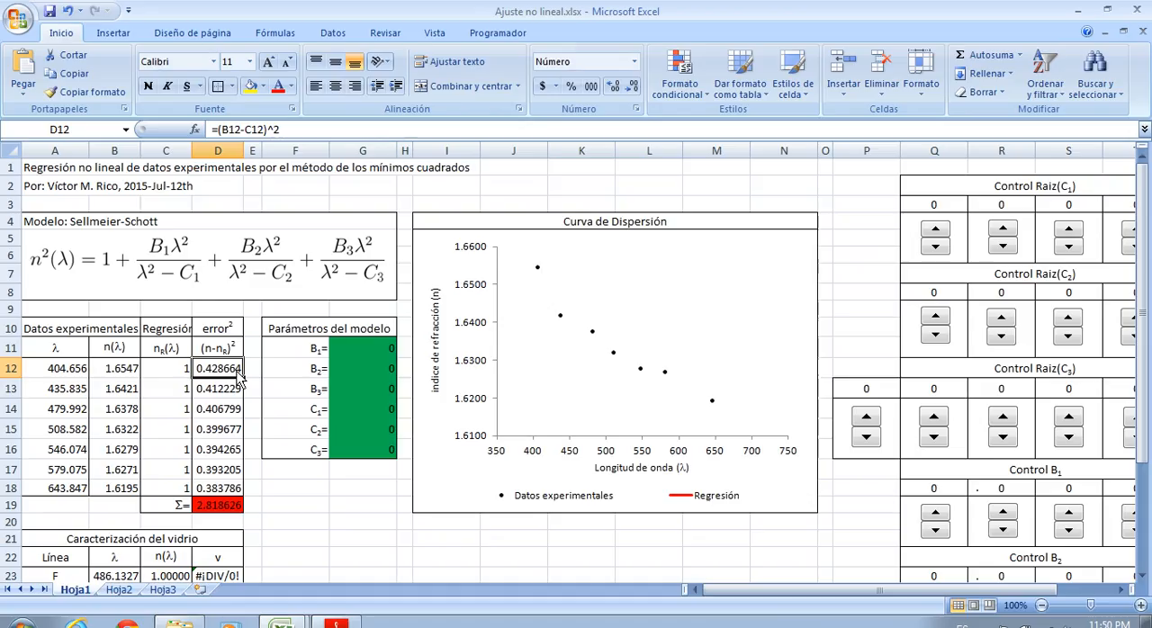
left_click(165, 376)
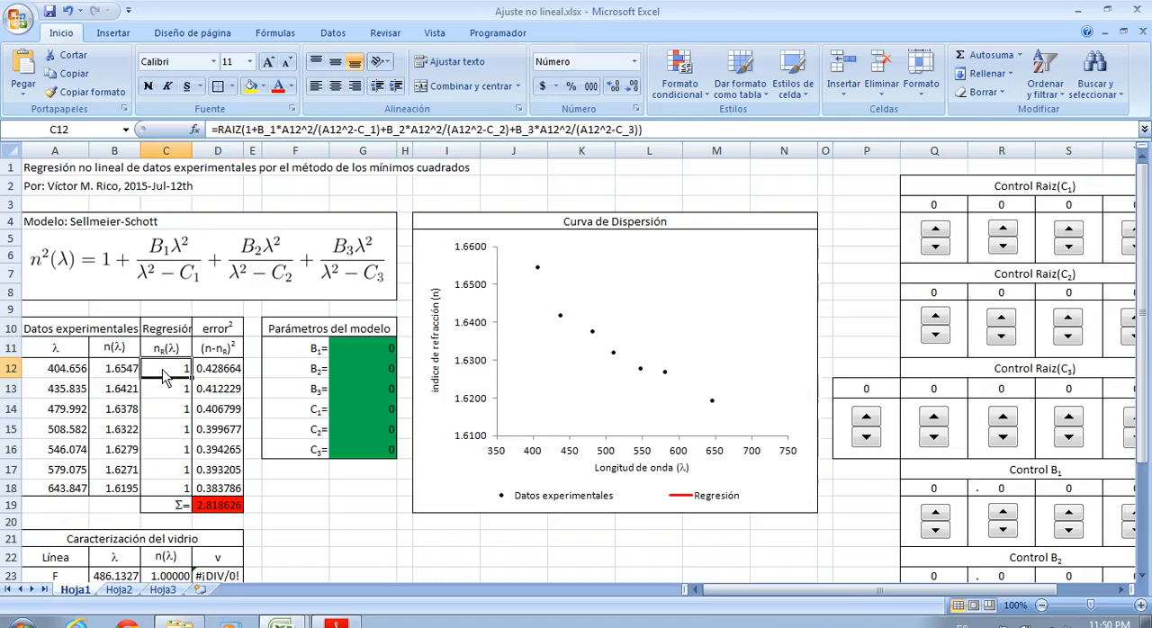
left_click(125, 376)
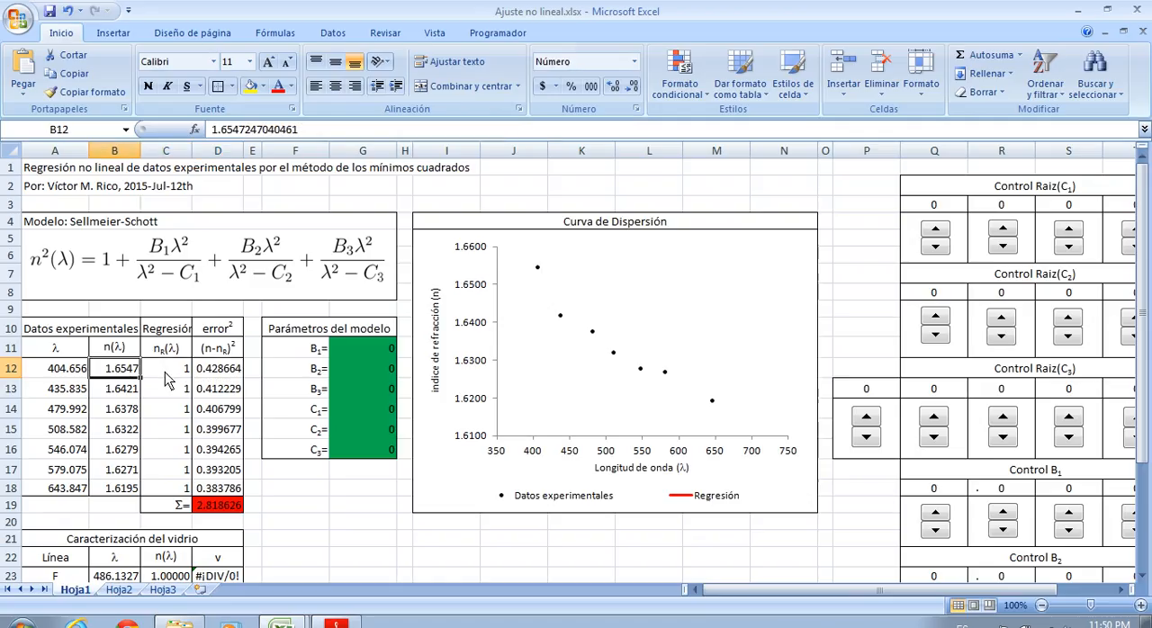
left_click_drag(125, 374, 158, 376)
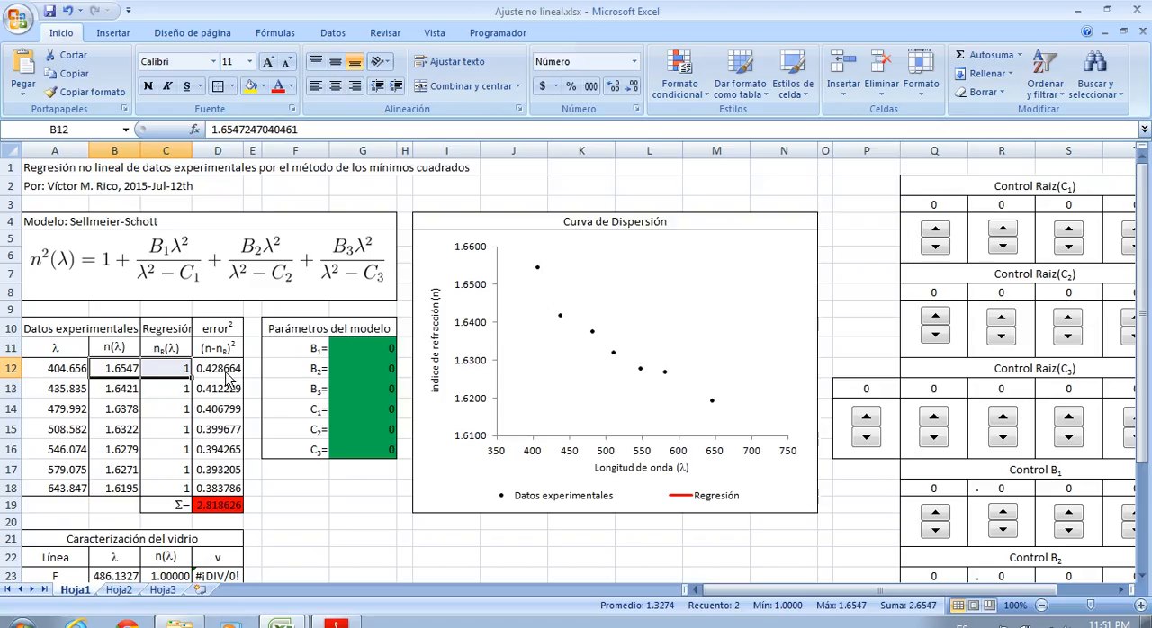
left_click_drag(227, 375, 236, 496)
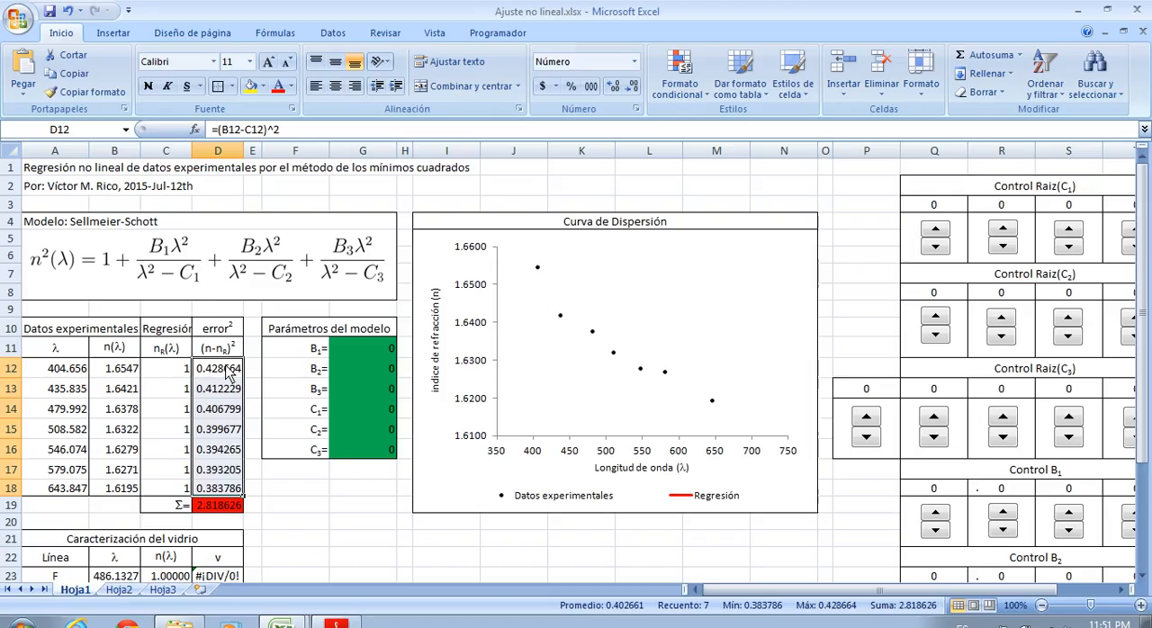
left_click(231, 509)
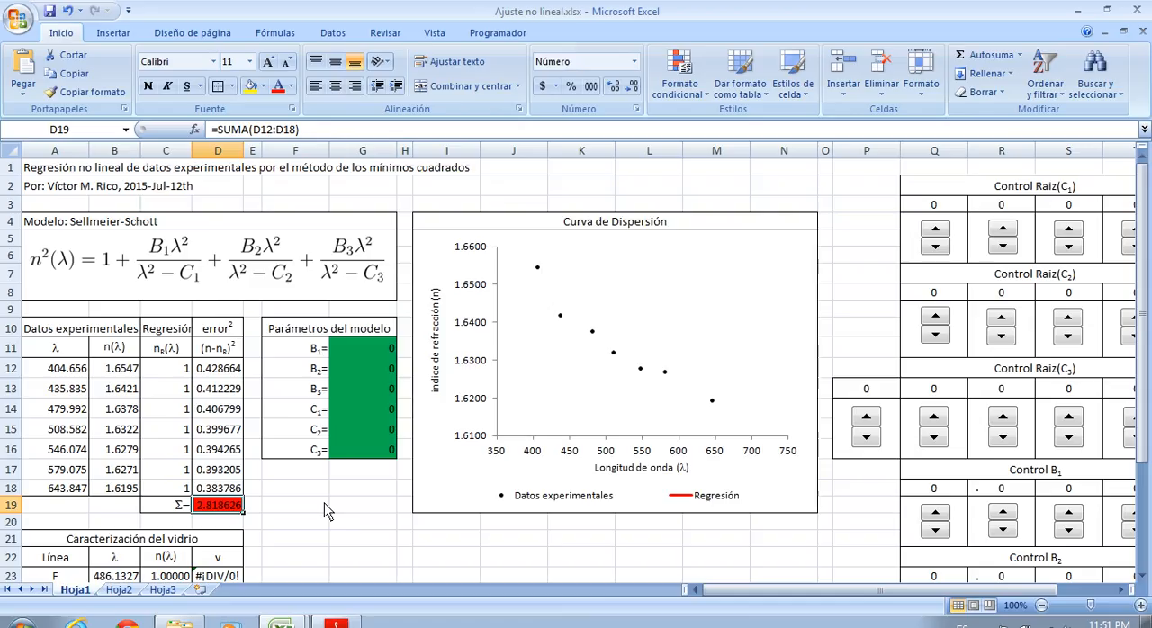
left_click(357, 511)
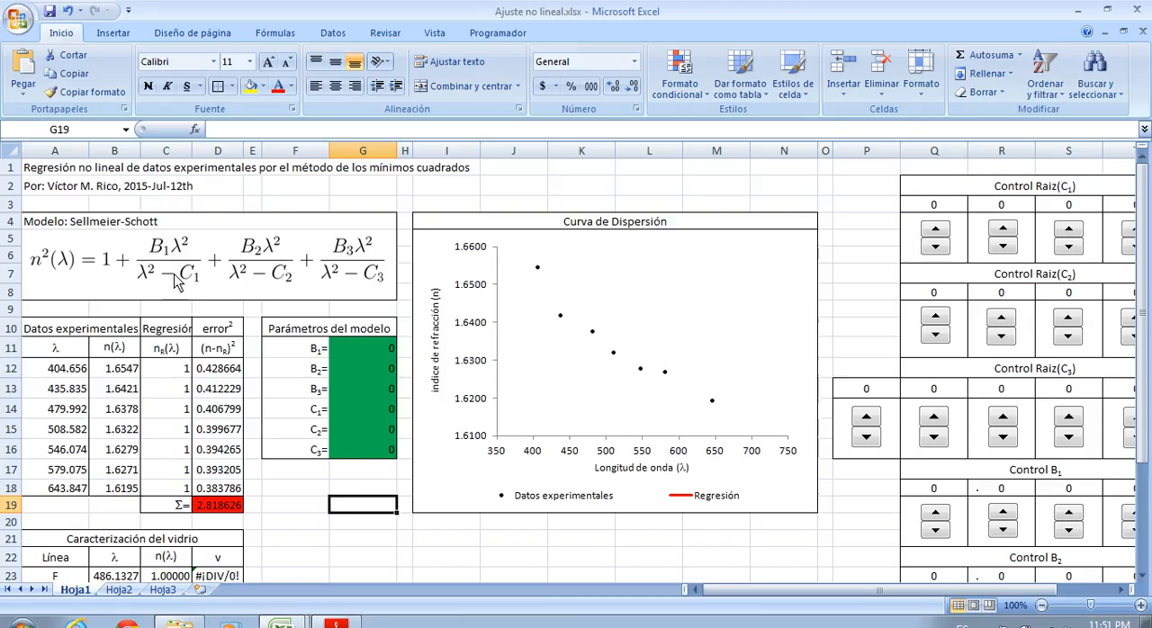
Check the formula behind parameter B1 and review the whole model parameter range G11:G16
left_click(381, 354)
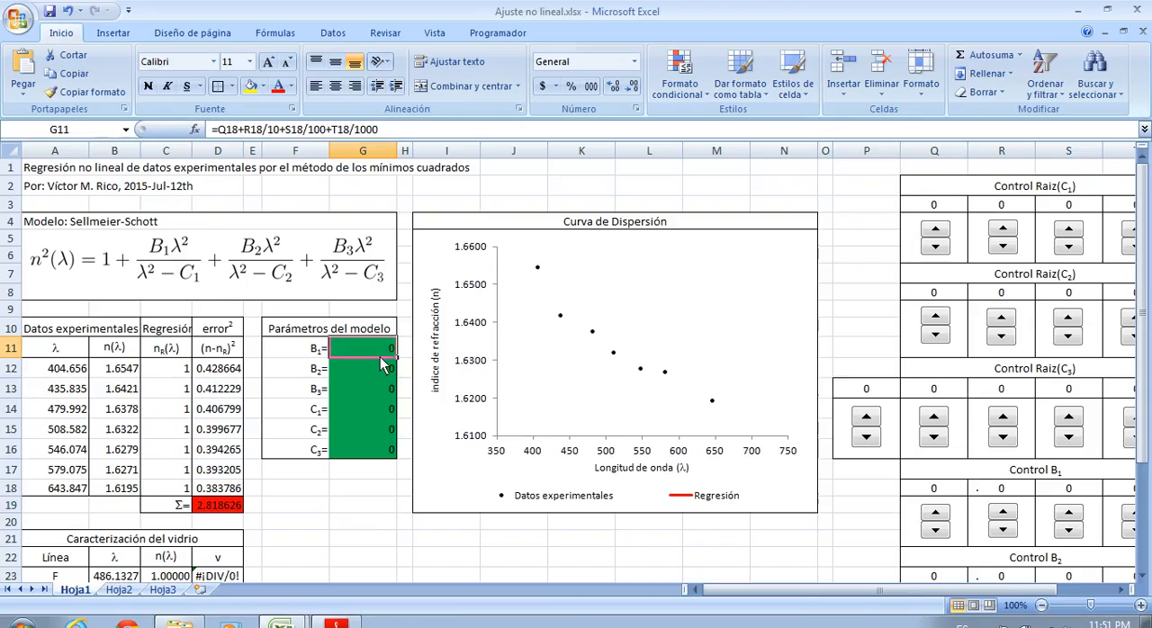
left_click_drag(382, 363, 378, 450)
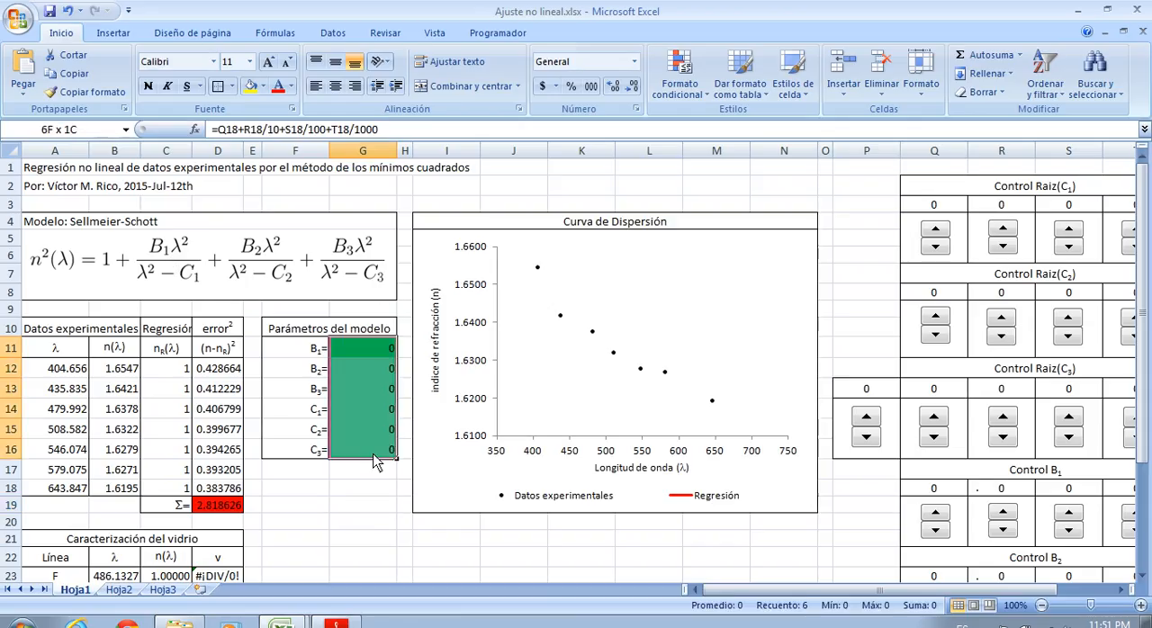
left_click(342, 506)
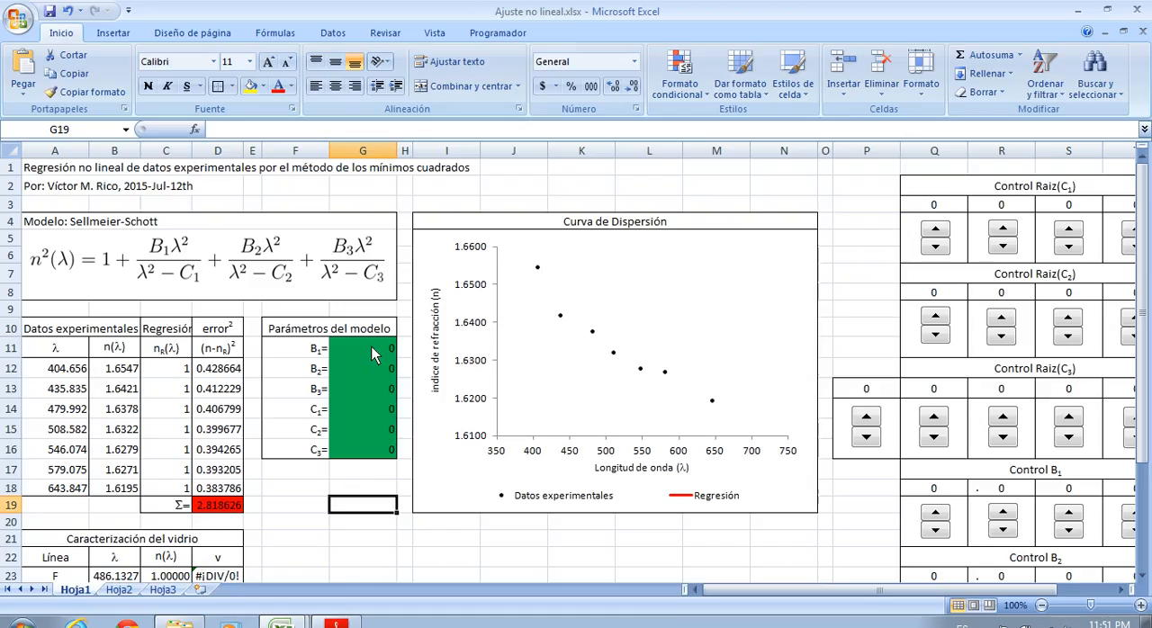
Find the spin button among the available form controls, without inserting one
left_click(1041, 605)
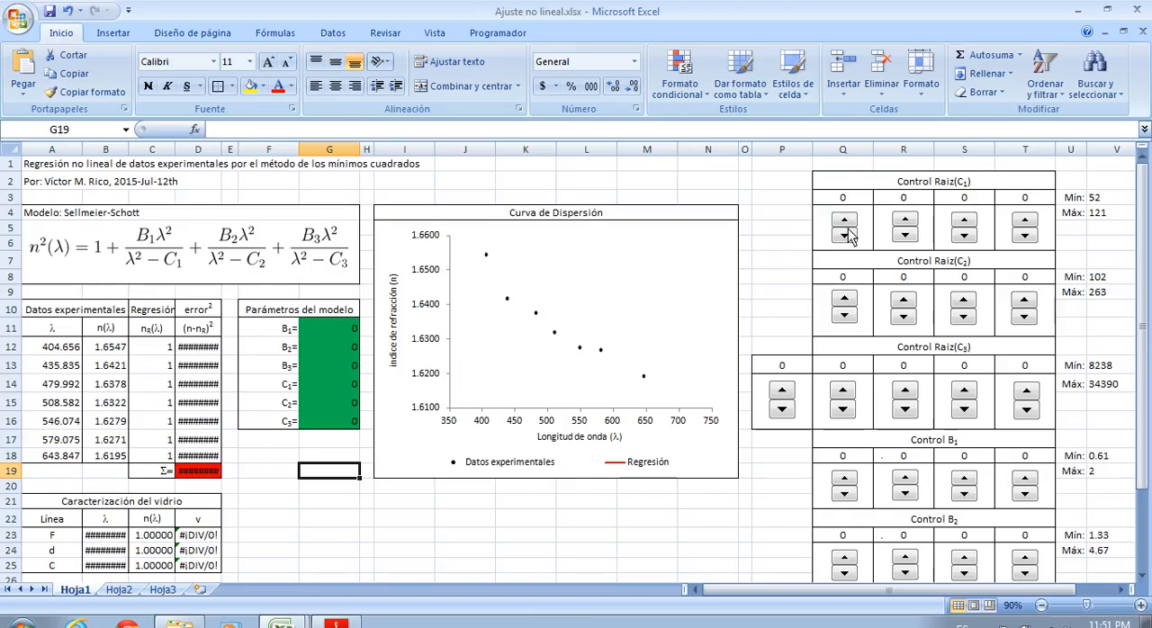
left_click(490, 34)
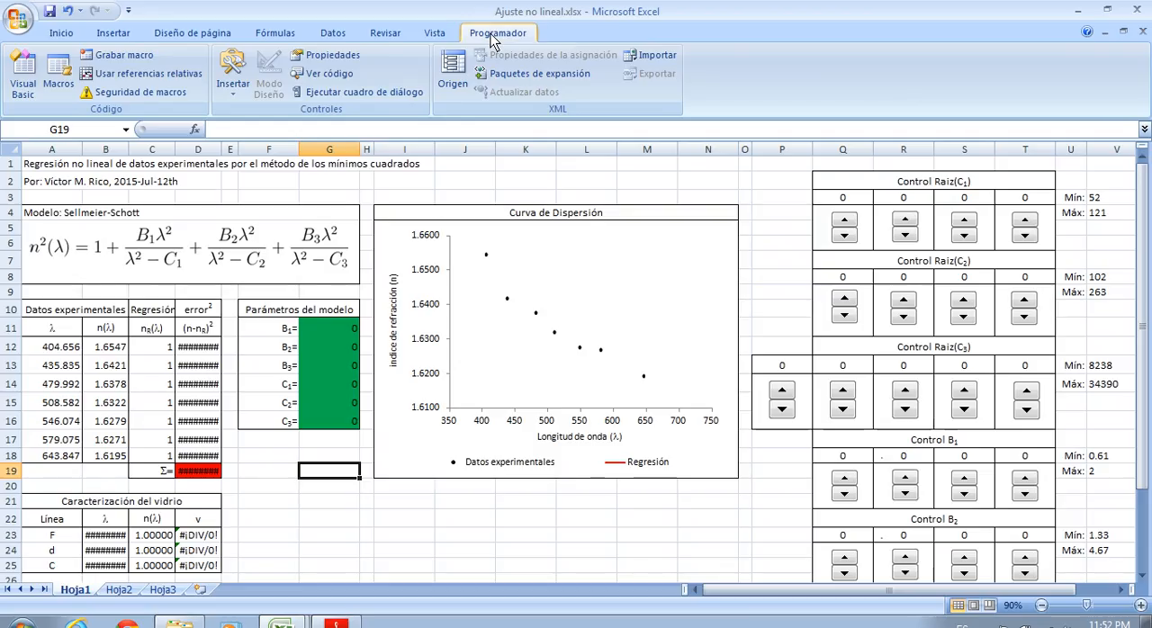
left_click(235, 88)
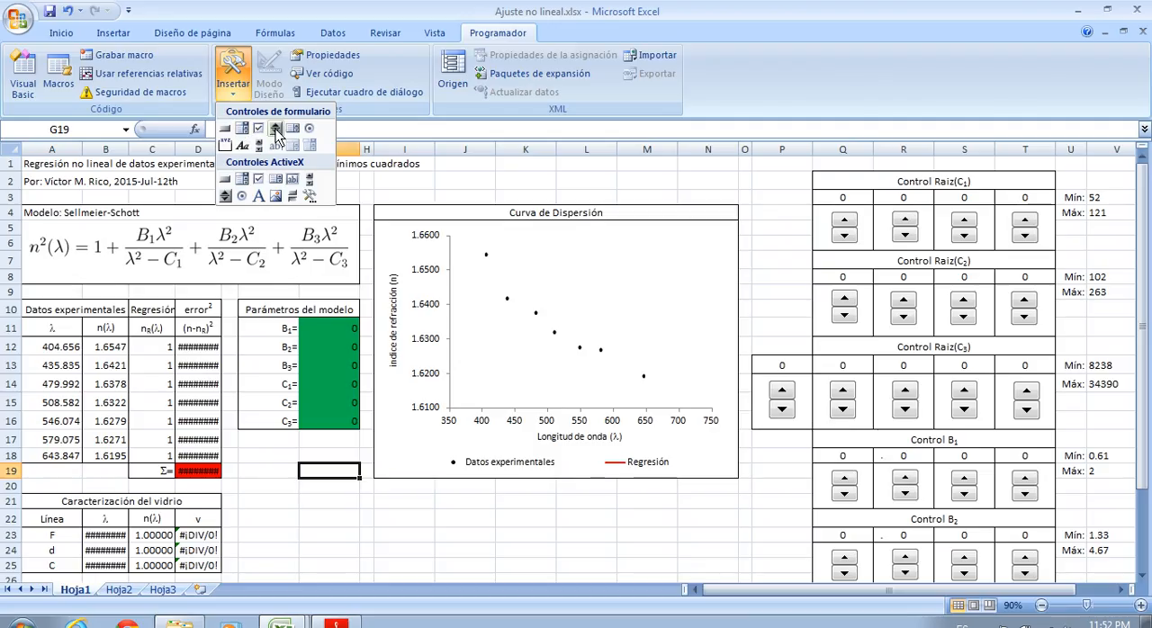
left_click(780, 245)
left_click(779, 245)
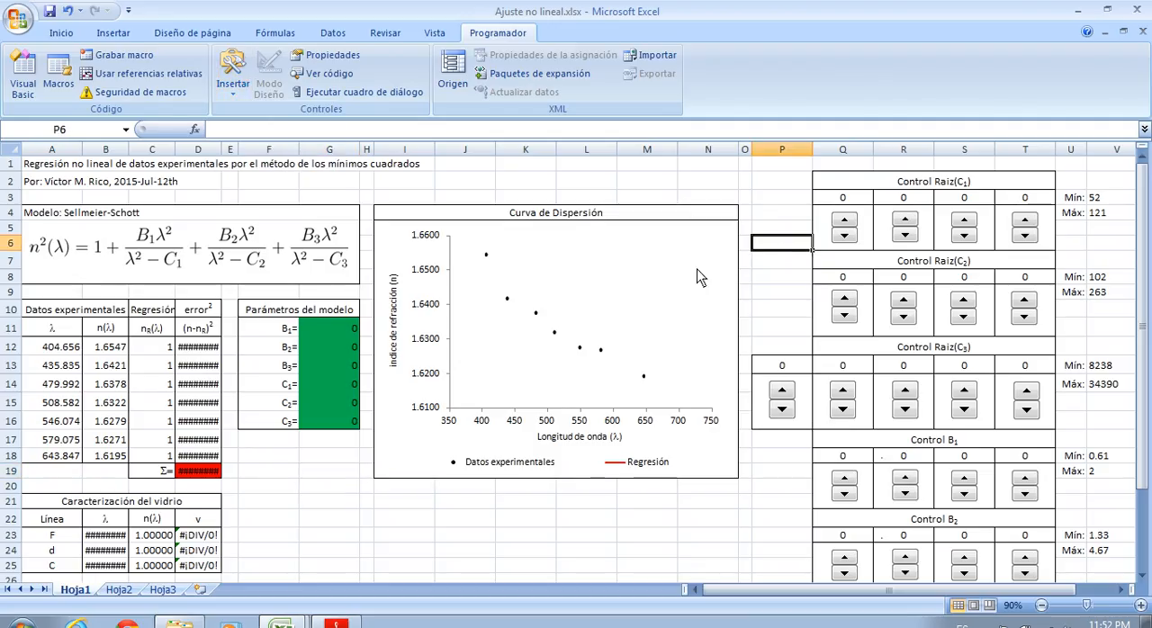
Select the B1 parameter cell G11 and set B1 to 1.023 with the digit spinners under Control B1
left_click(329, 333)
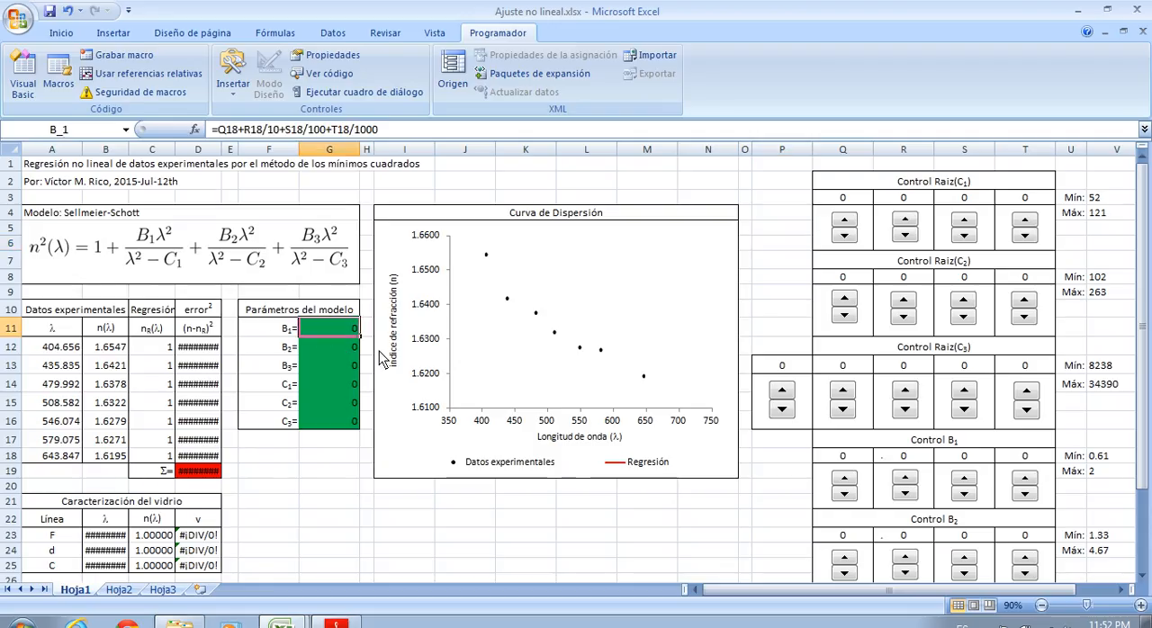
scroll(823, 373, "down", 1)
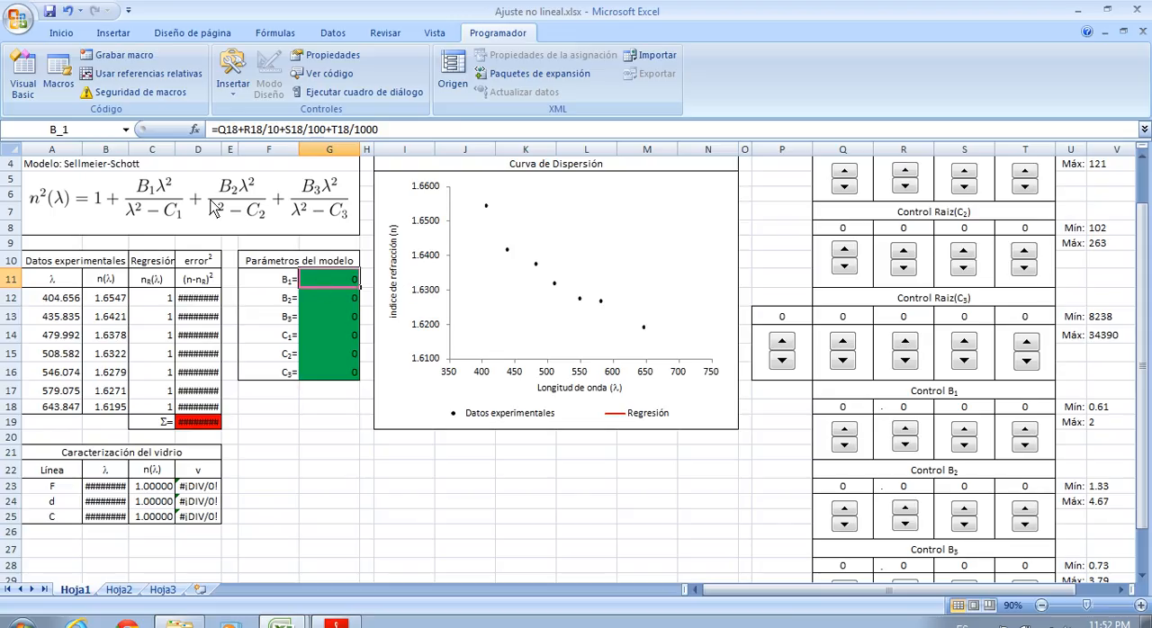
scroll(252, 364, "up", 1)
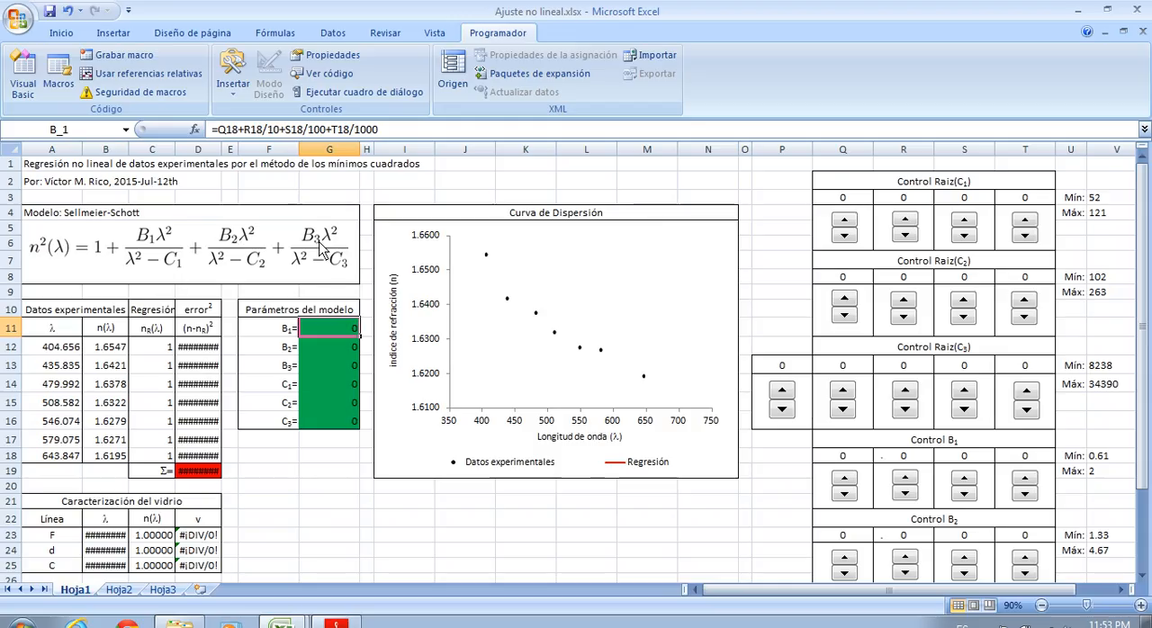
left_click(844, 479)
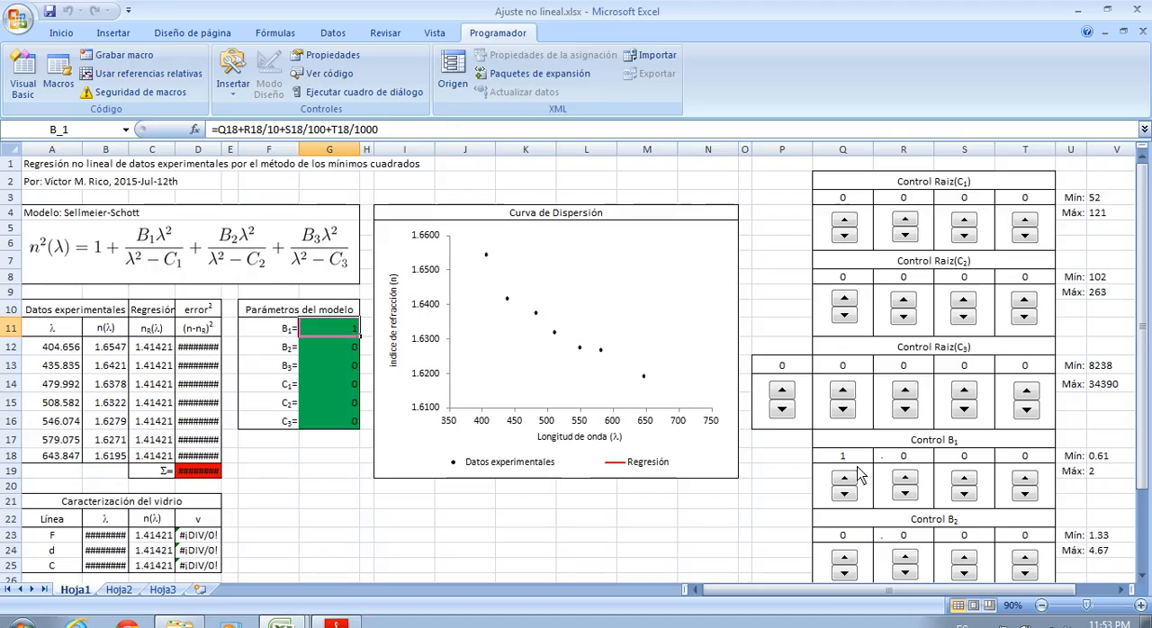
left_click(967, 479)
left_click(1025, 478)
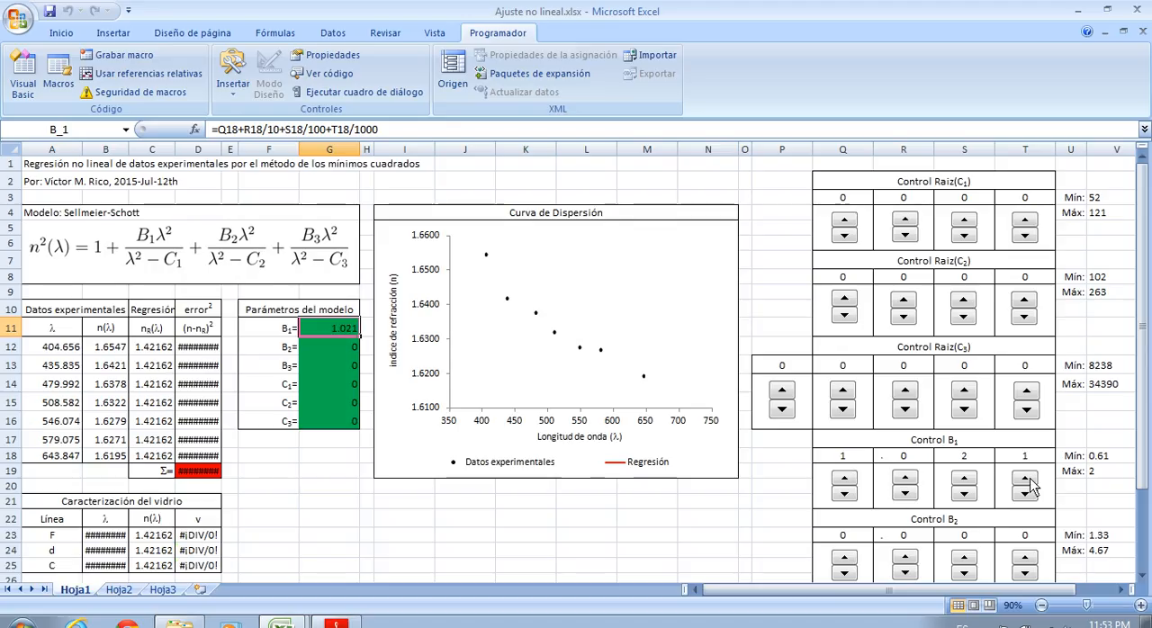
left_click(1026, 479)
left_click(1025, 478)
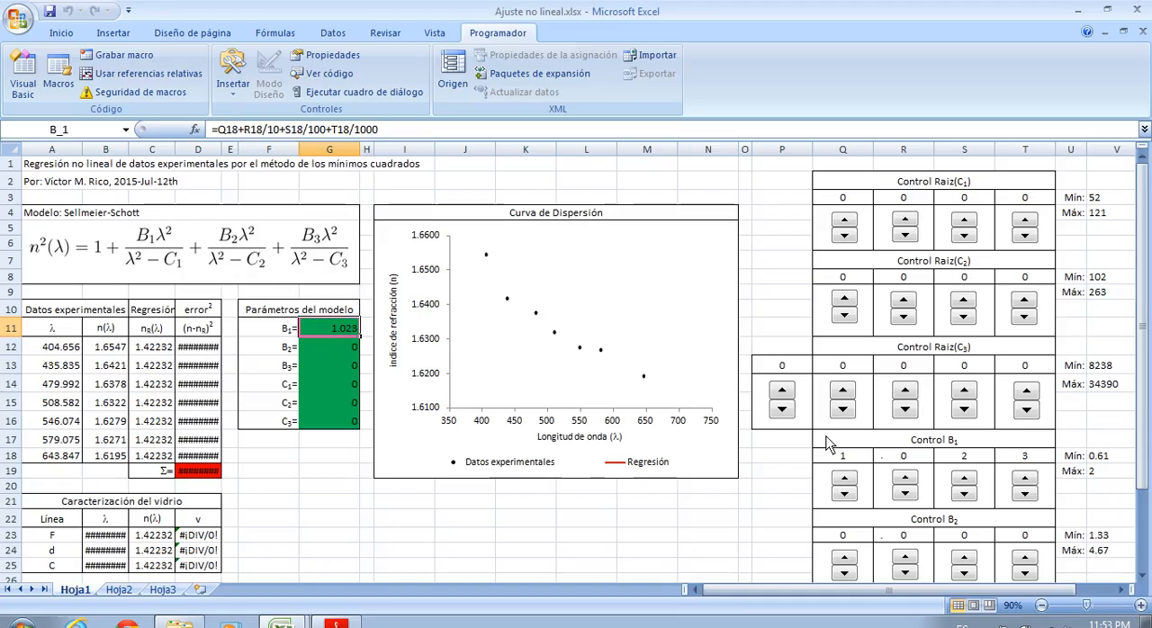
Check the value limits, increment and linked cell of the units and tenths spinners under Control B1
right_click(855, 494)
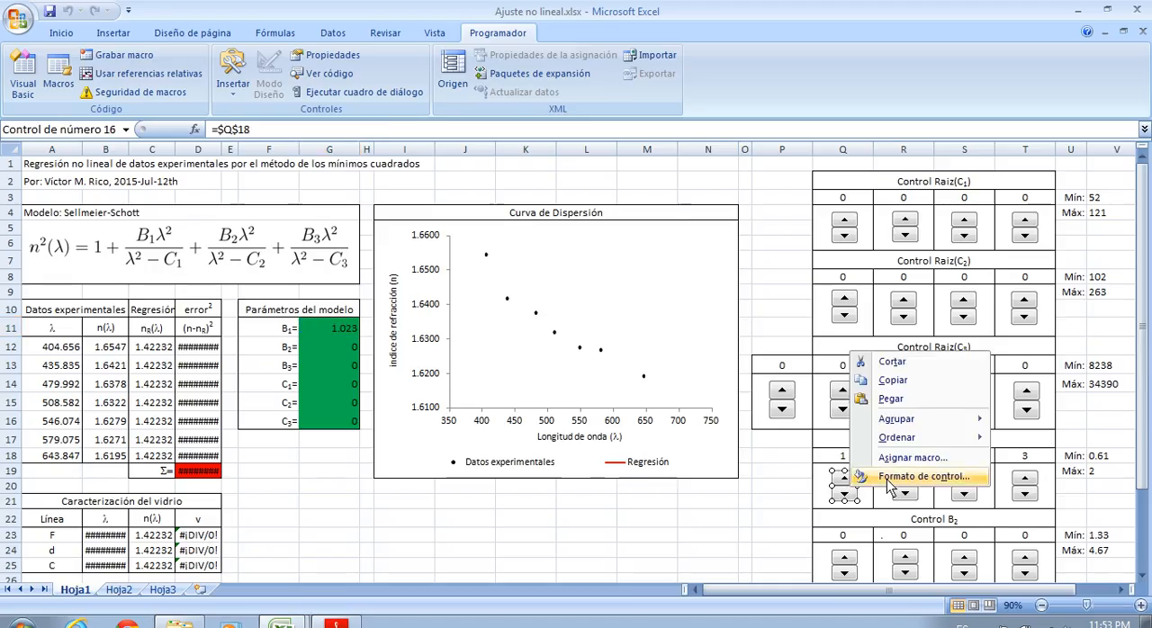
left_click(868, 479)
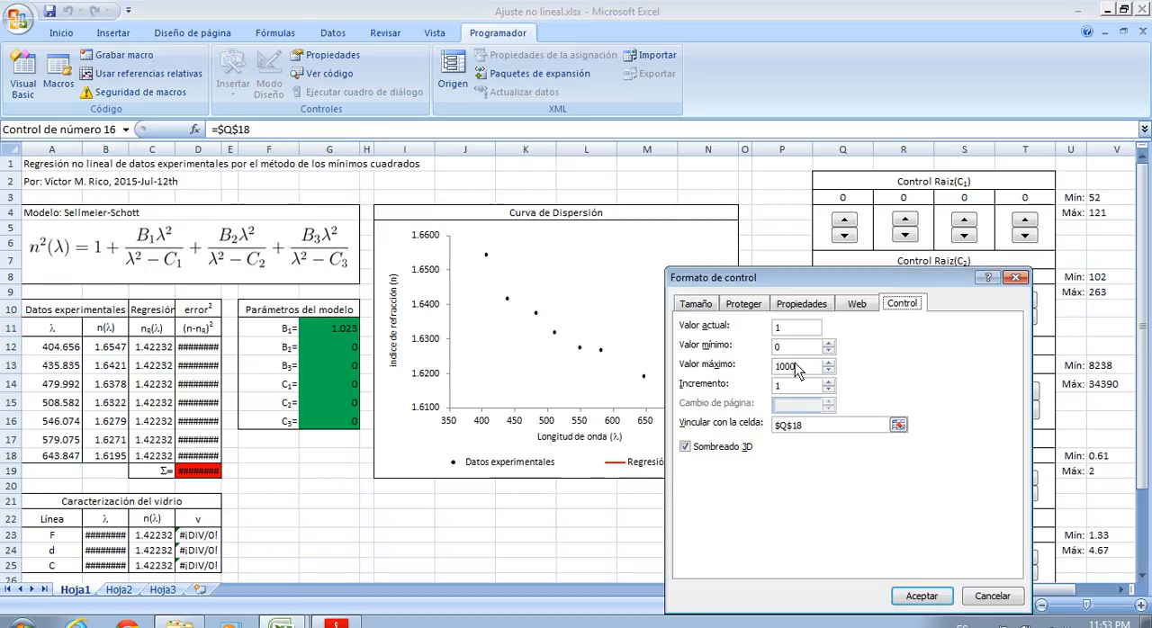
left_click(921, 595)
right_click(912, 499)
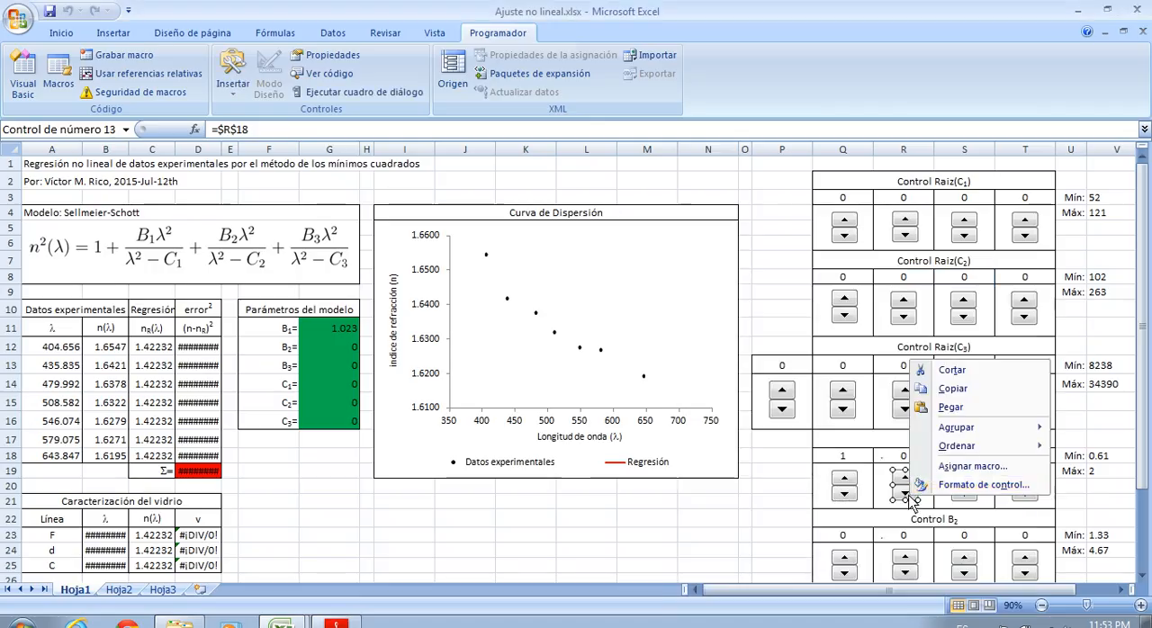
left_click(931, 484)
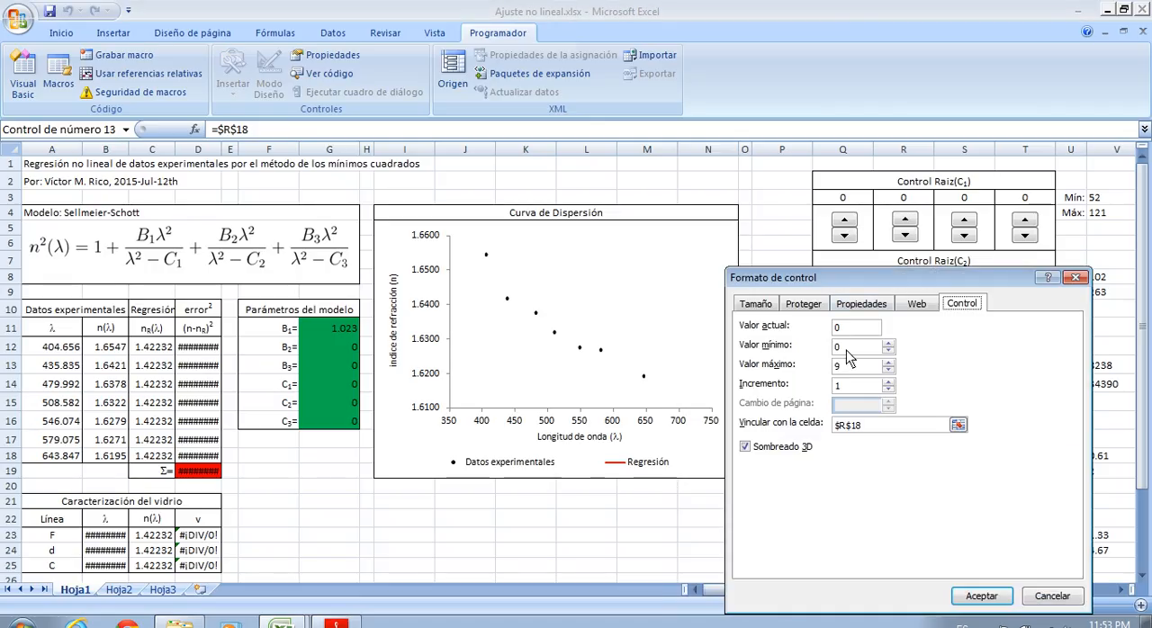
left_click_drag(906, 277, 567, 155)
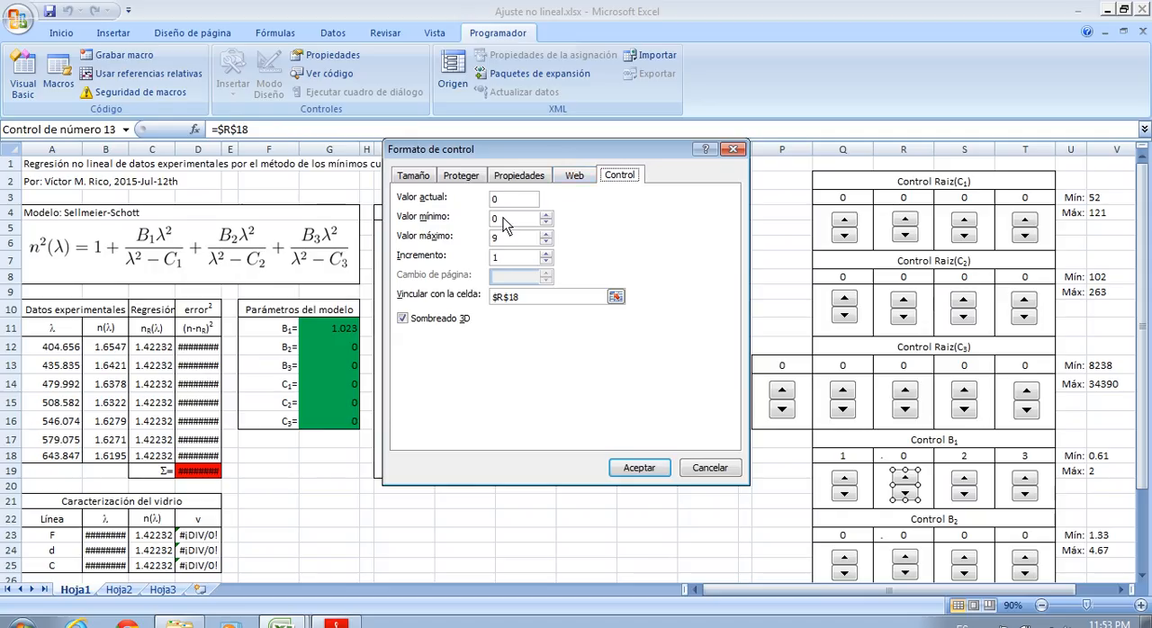
left_click(709, 468)
Check the formulas behind parameters B1 and B2 in G11 and G12
left_click(781, 473)
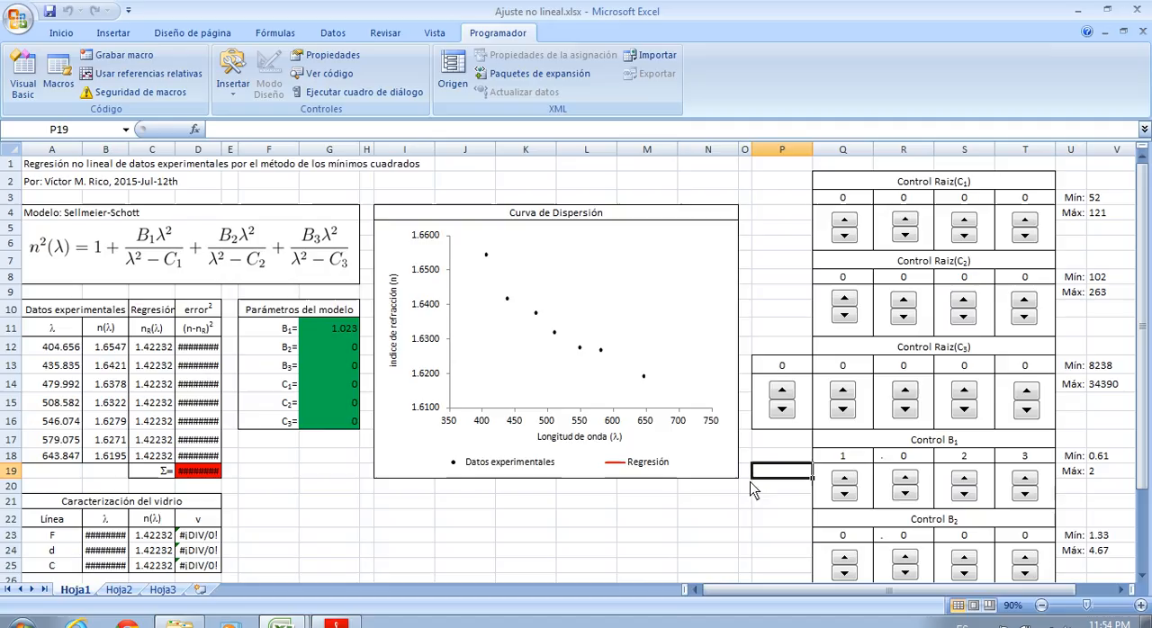
left_click(334, 329)
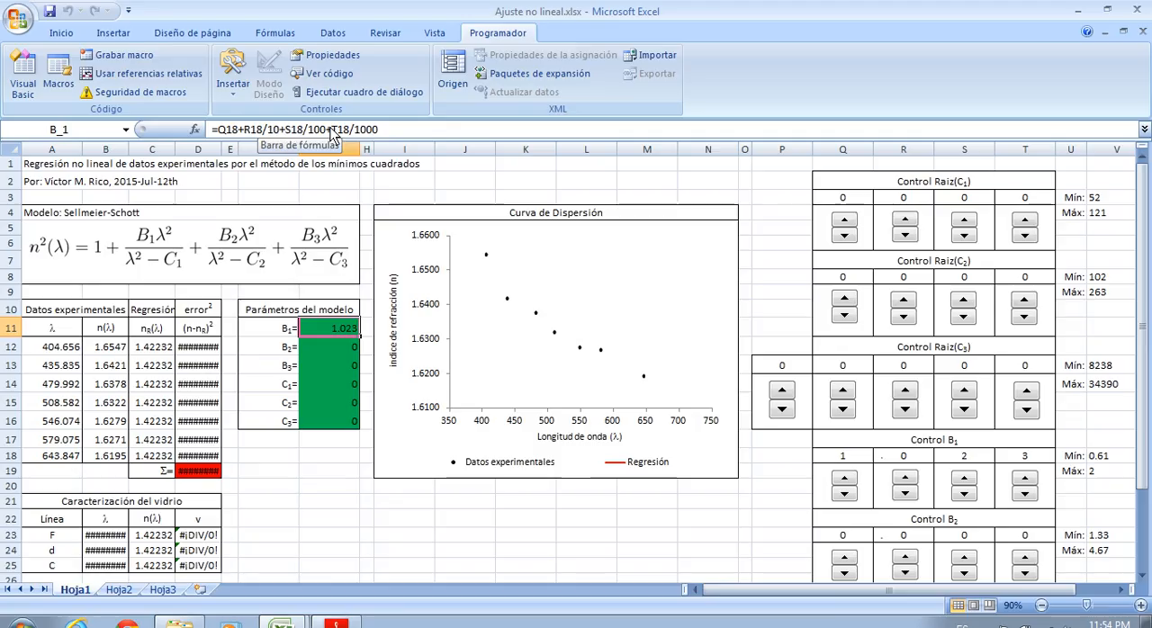
key("Return")
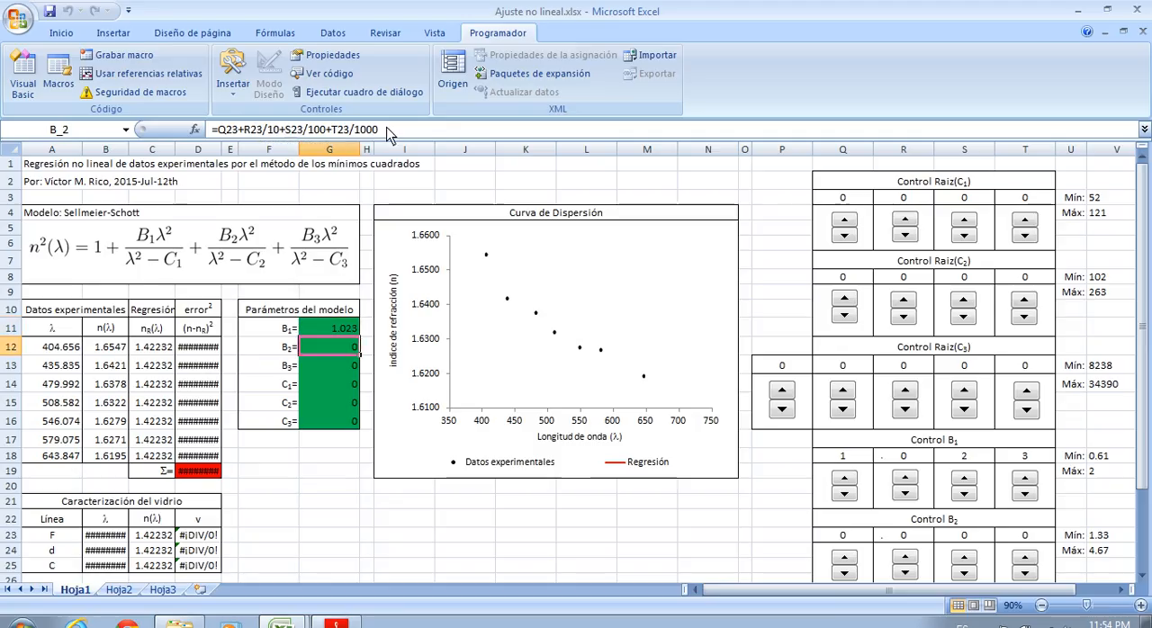
Reset all the digits under Control B1 to 0 with their spinners
left_click(854, 493)
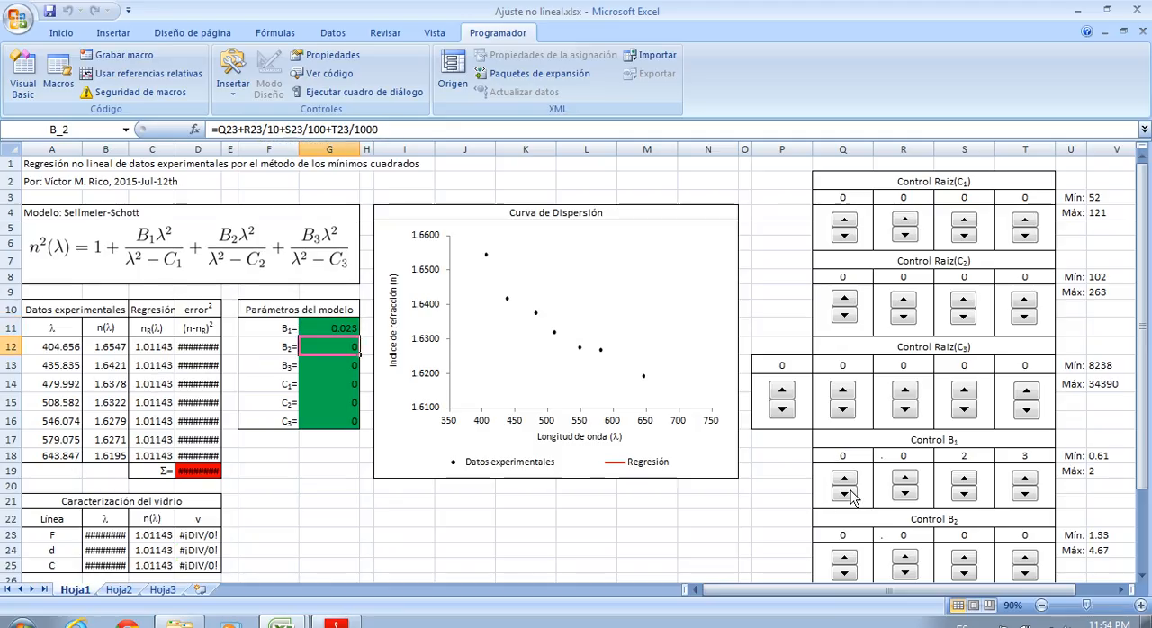
left_click(970, 494)
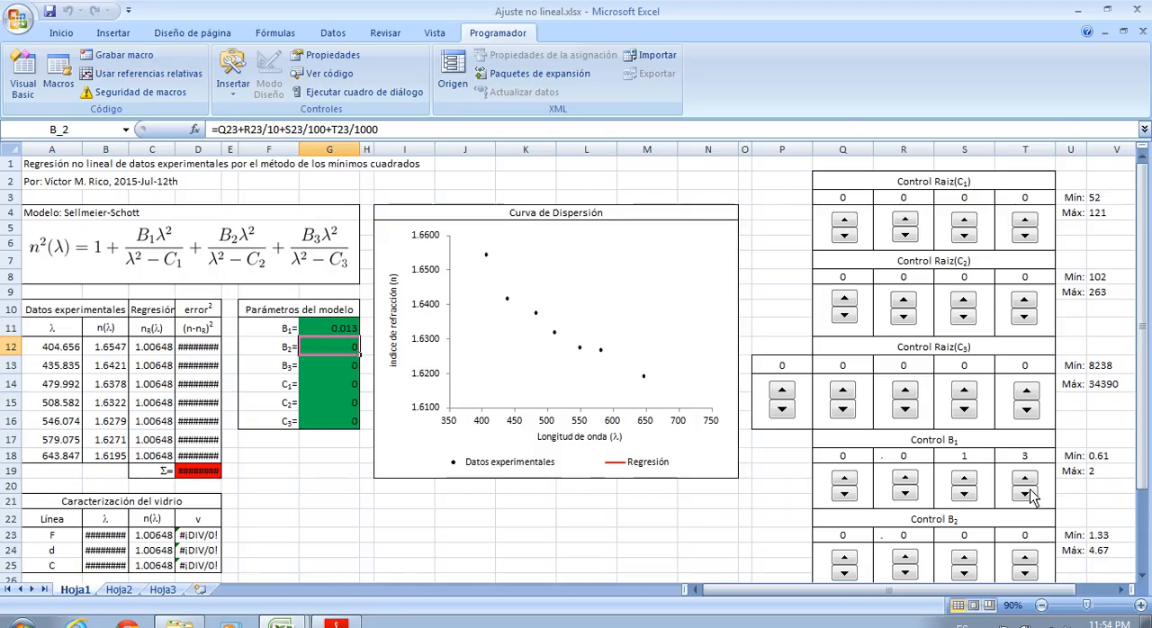
left_click(1027, 493)
left_click(963, 494)
left_click(1022, 495)
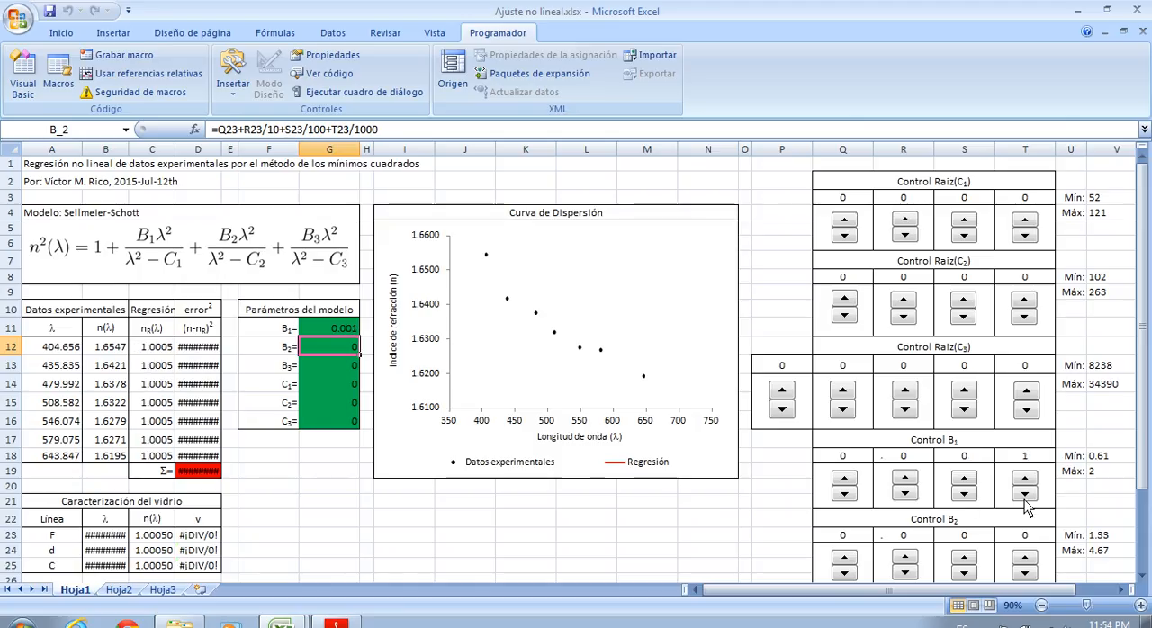
left_click(1023, 495)
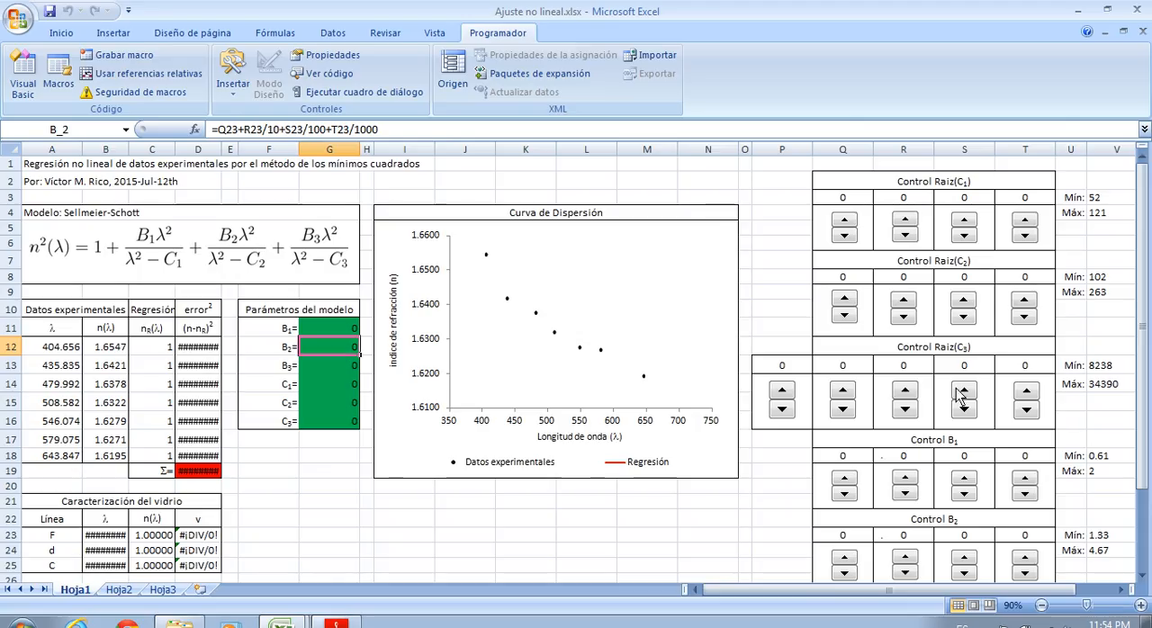
Review the remaining parameter control blocks down to Control B3 with their minimum and maximum values
scroll(979, 374, "down", 3)
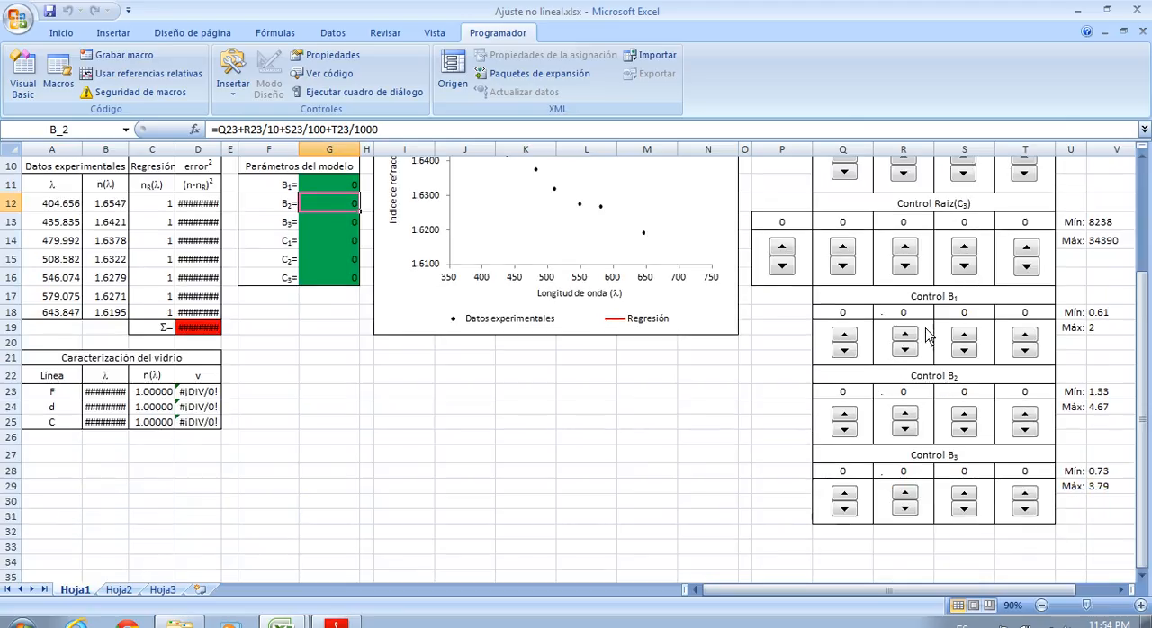
scroll(547, 450, "up", 3)
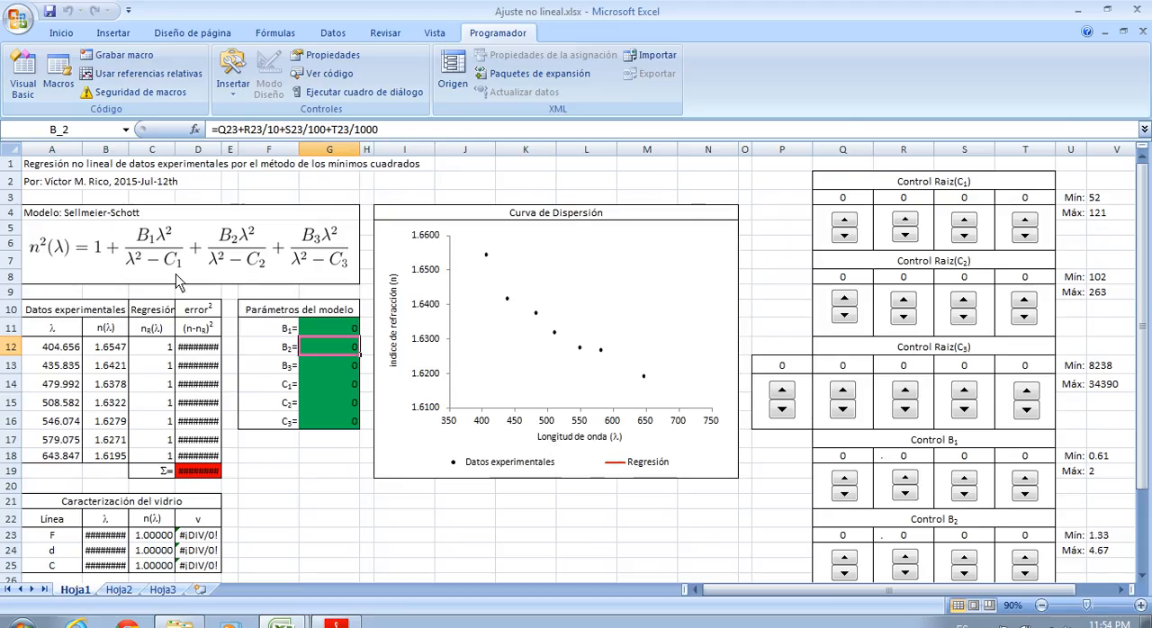
left_click(381, 500)
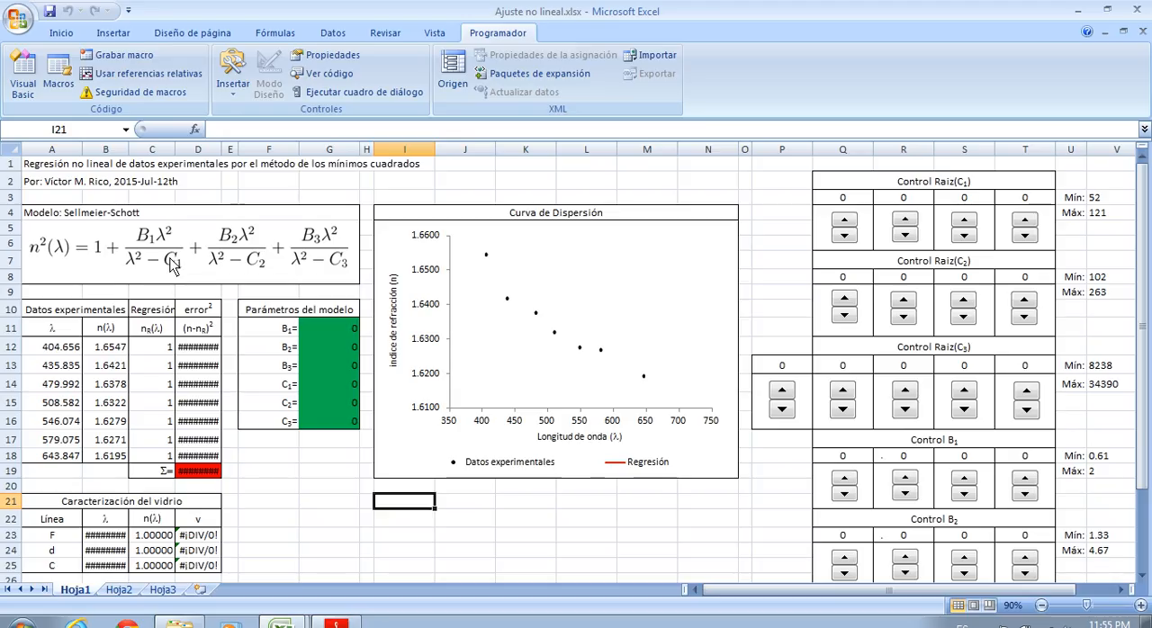
Try the units digit of Control Raiz(C1) at 2 and check the formula behind parameter C1 in G14
left_click(767, 261)
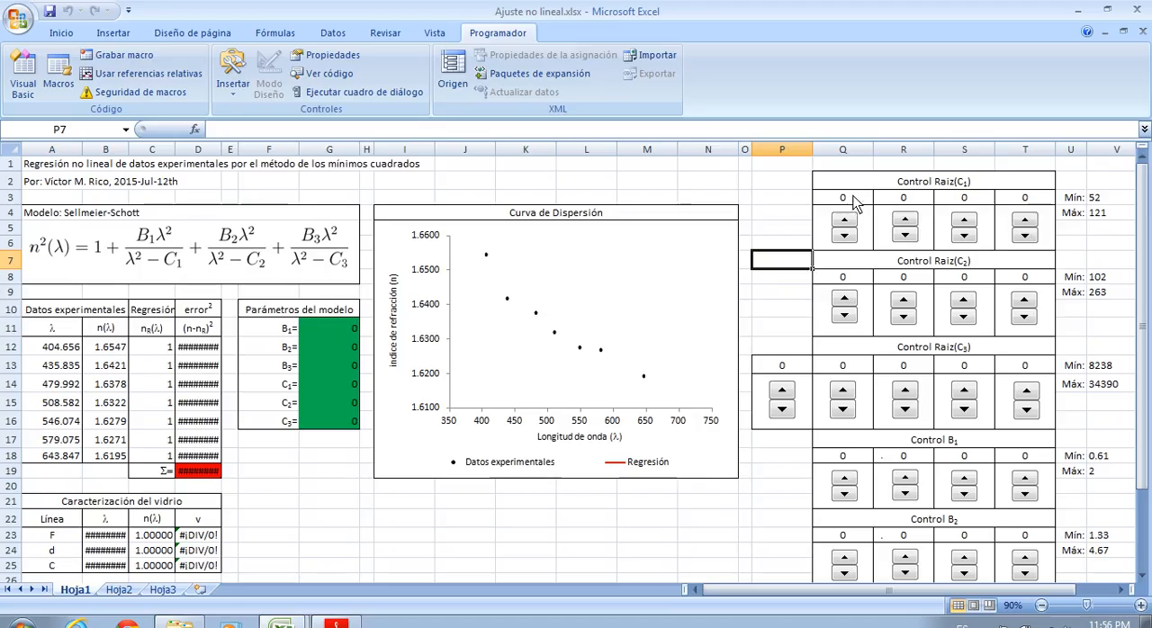
left_click_drag(853, 197, 1006, 197)
left_click(1026, 199)
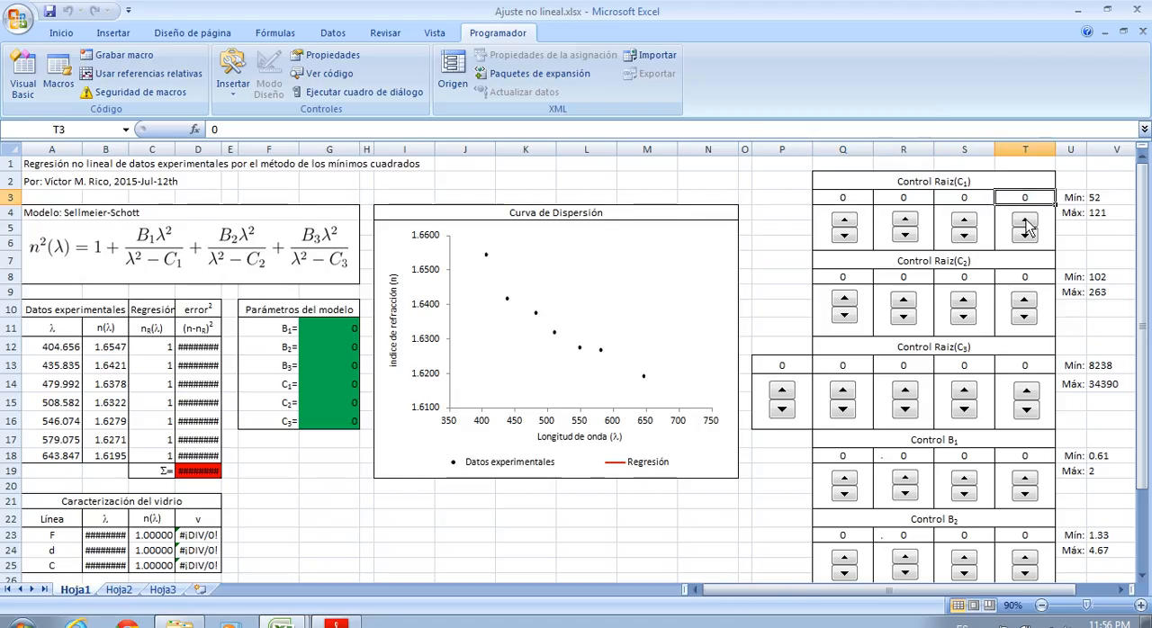
left_click(1025, 221)
left_click(1025, 221)
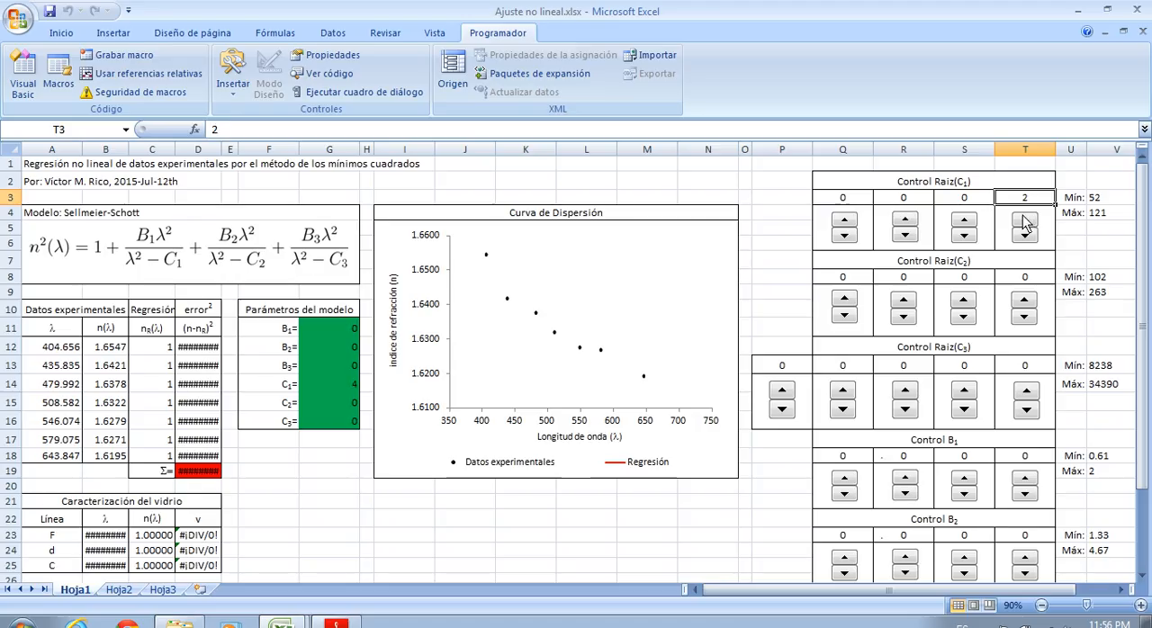
left_click(320, 385)
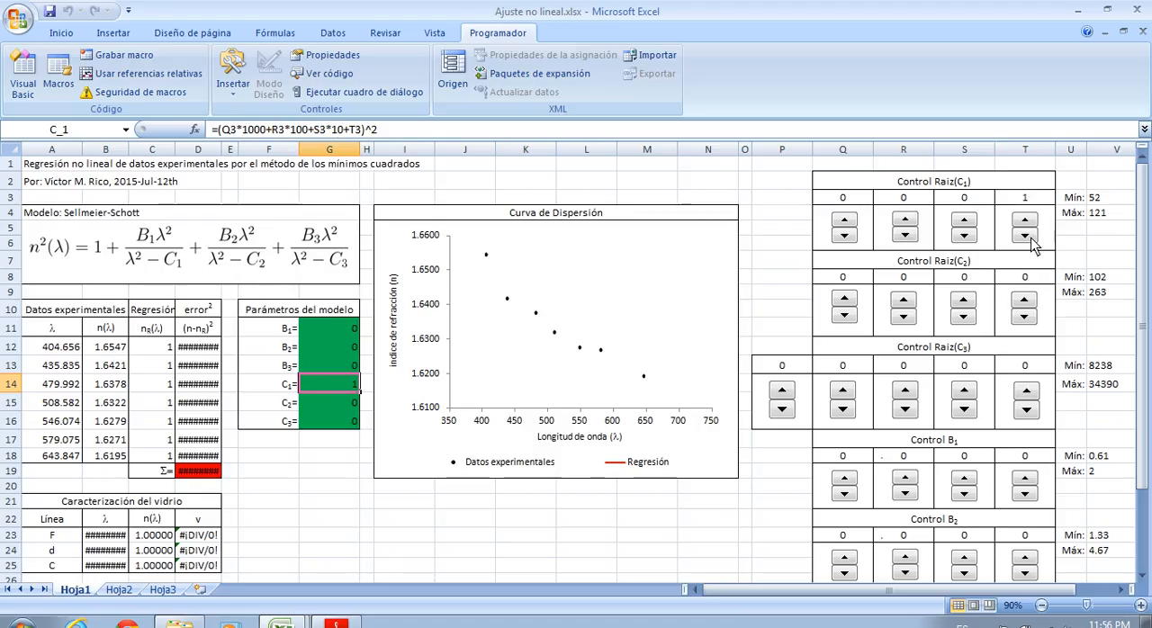
left_click(545, 537)
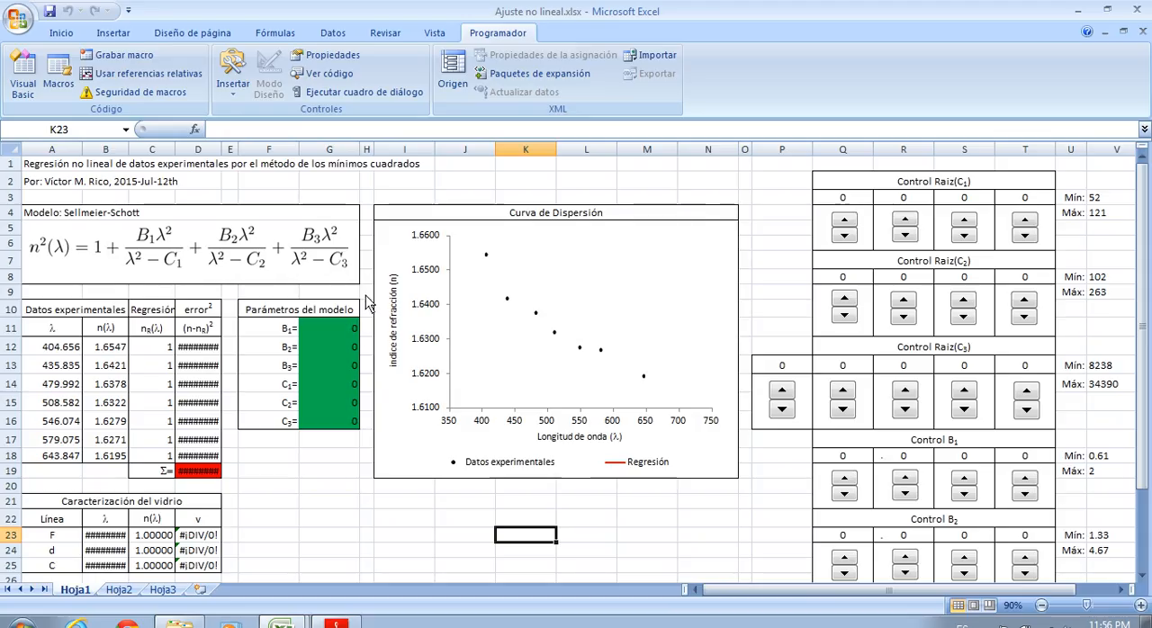
left_click(367, 294)
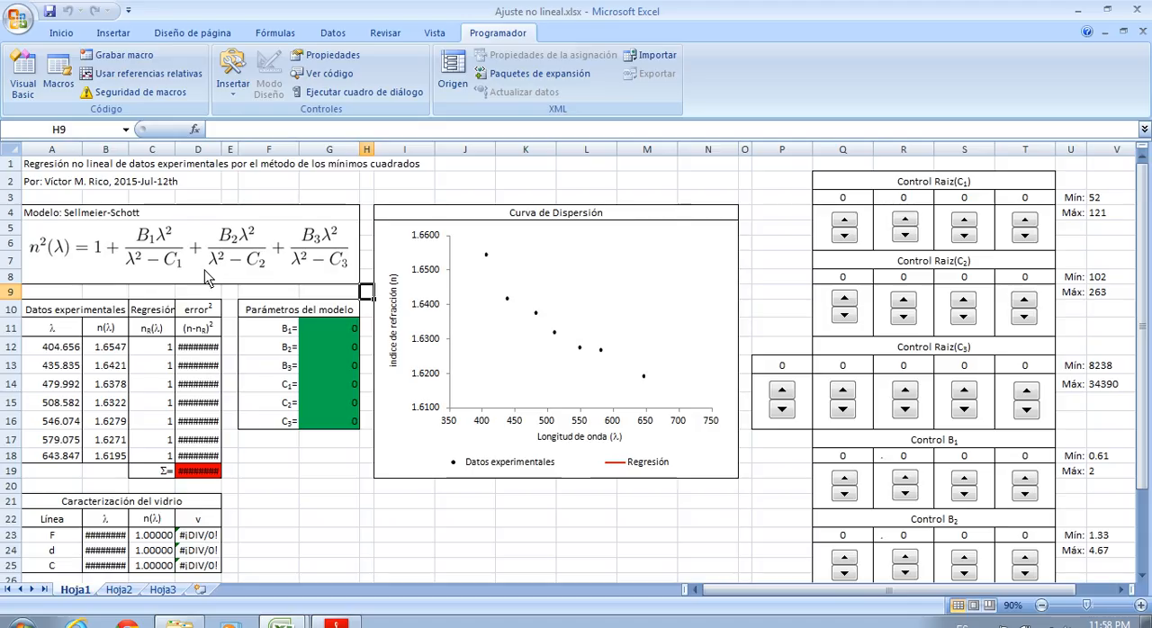
scroll(840, 329, "down", 1)
scroll(843, 297, "up", 1)
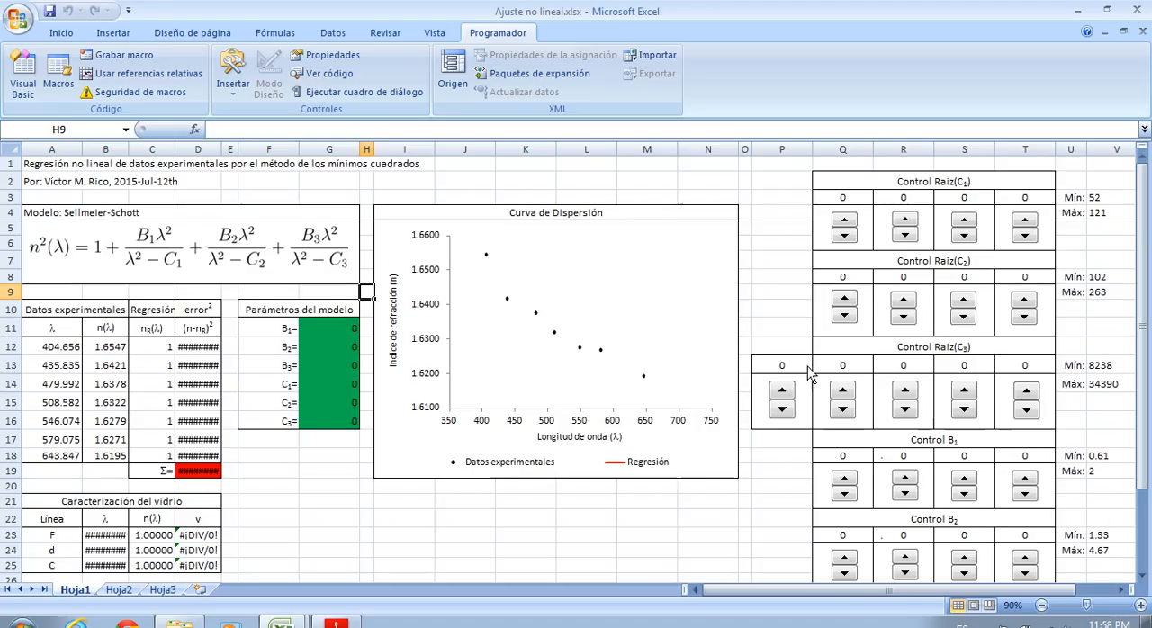
Set the minimum and maximum of the dispersion chart's vertical axis to automatic
right_click(438, 308)
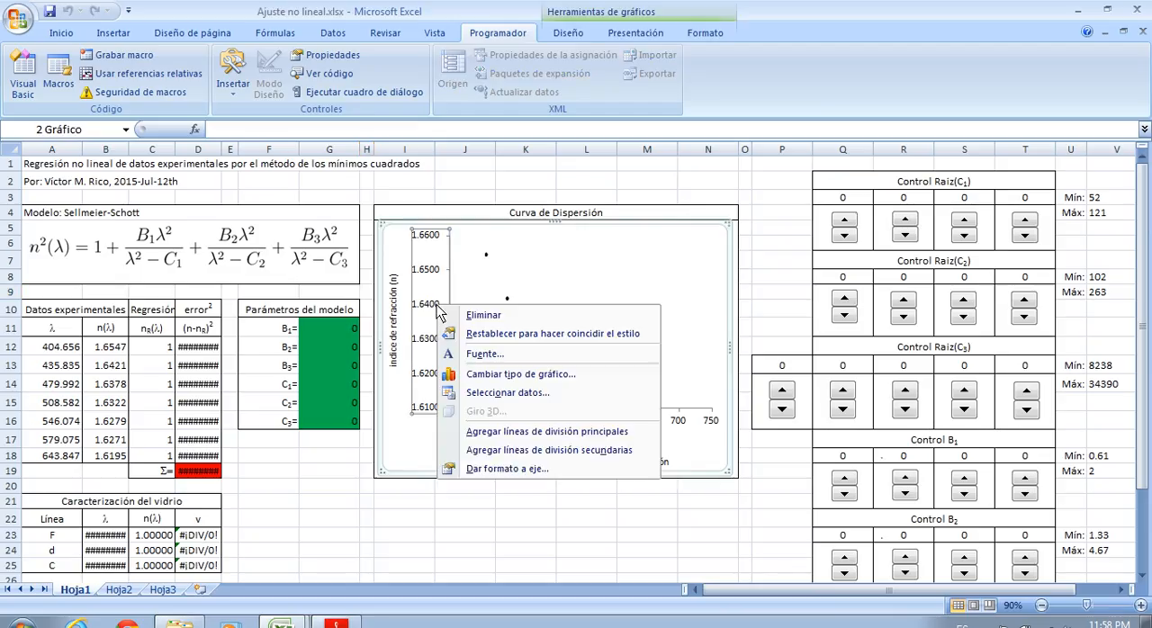
left_click(495, 469)
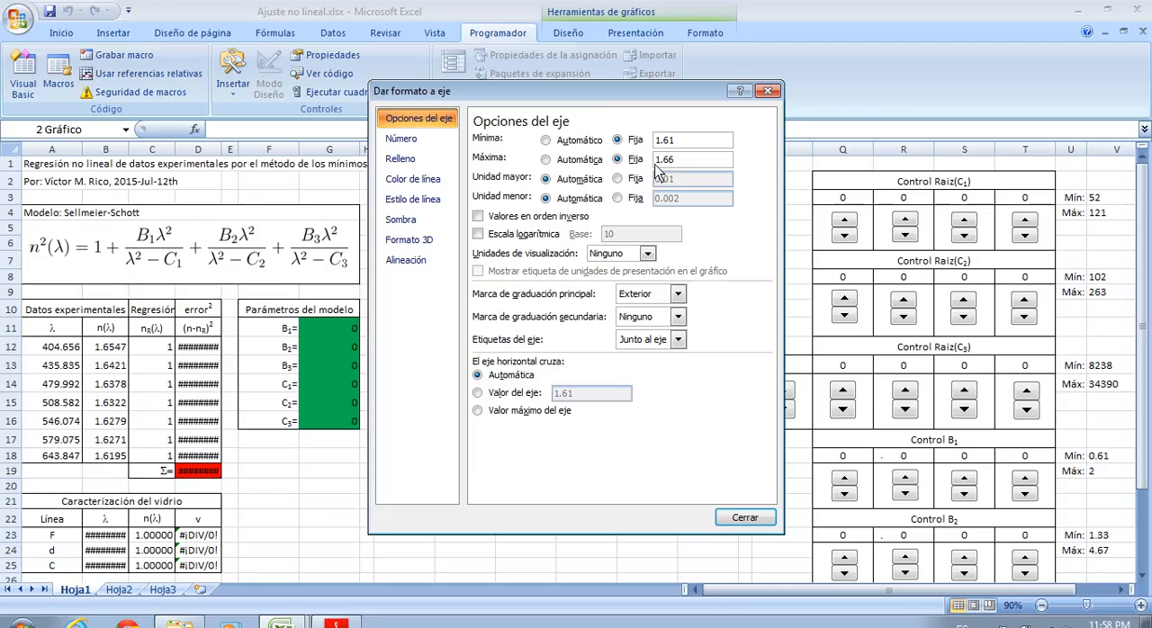
left_click(576, 160)
left_click(577, 141)
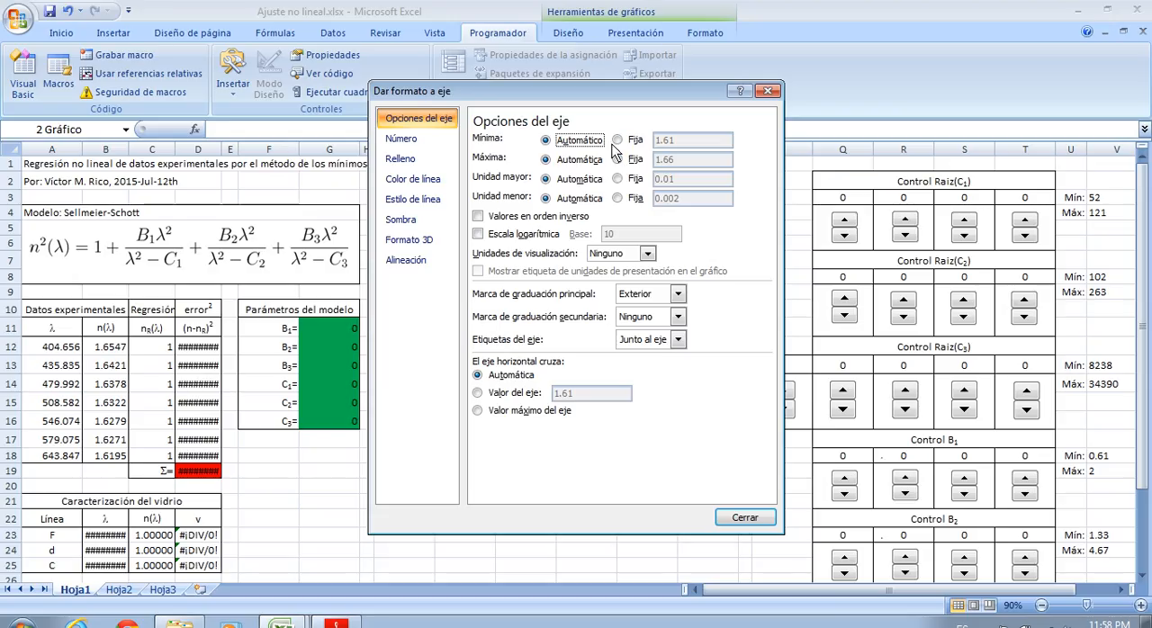
left_click(744, 517)
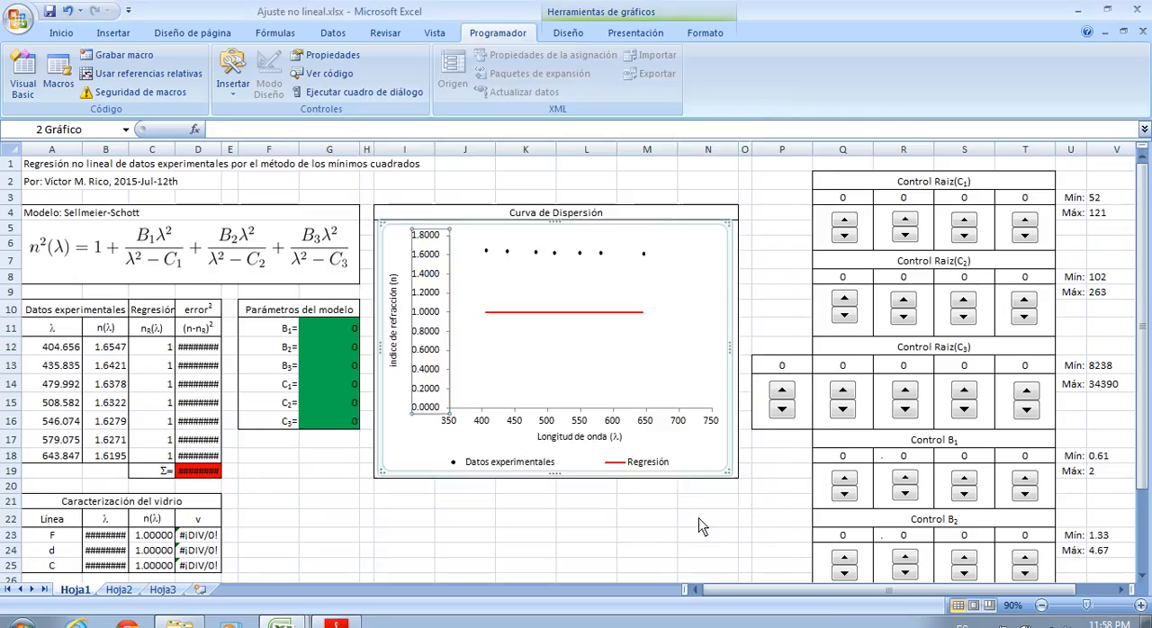
left_click(524, 550)
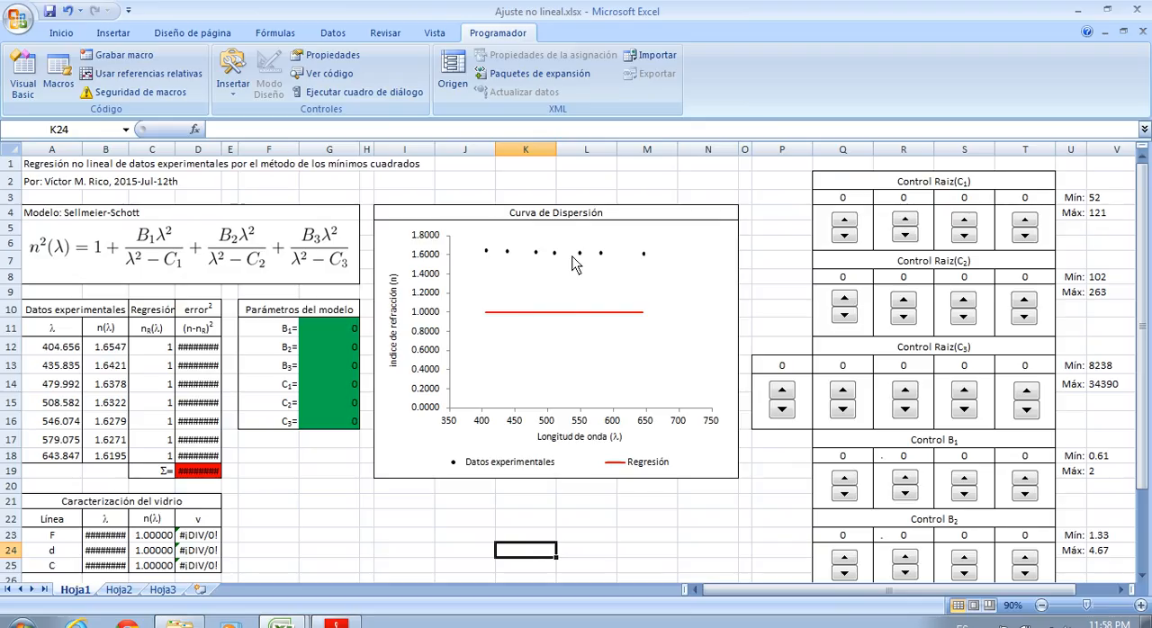
Set parameters B1, B2 and B3 to 1 each with the units spinners of their controls
left_click(725, 534)
scroll(785, 529, "down", 2)
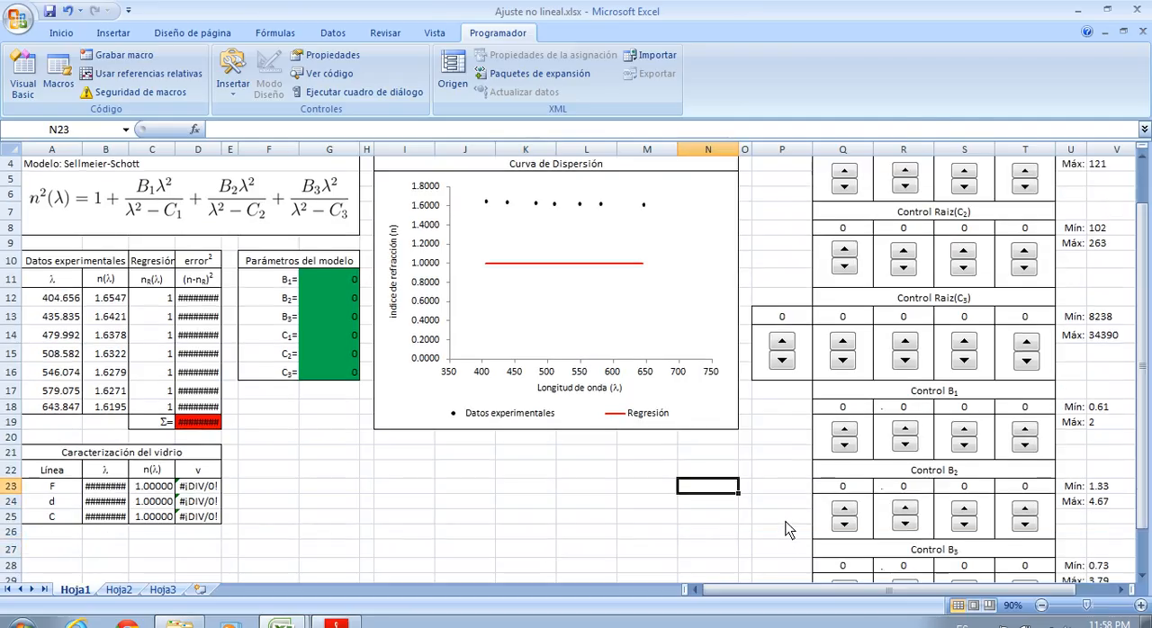
left_click(845, 385)
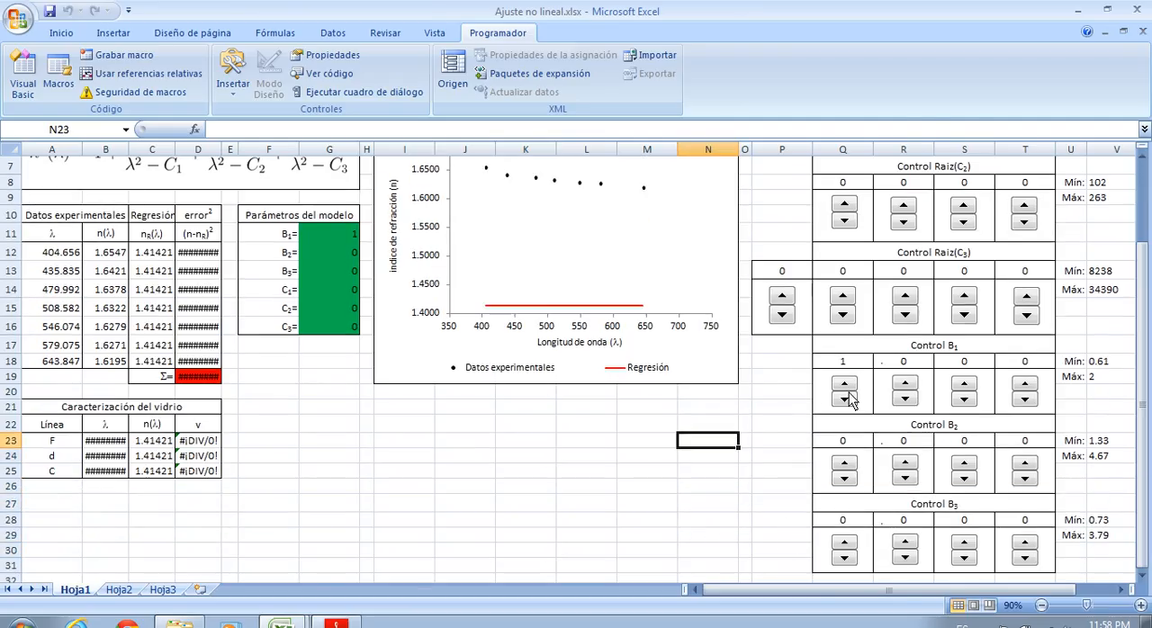
left_click(844, 463)
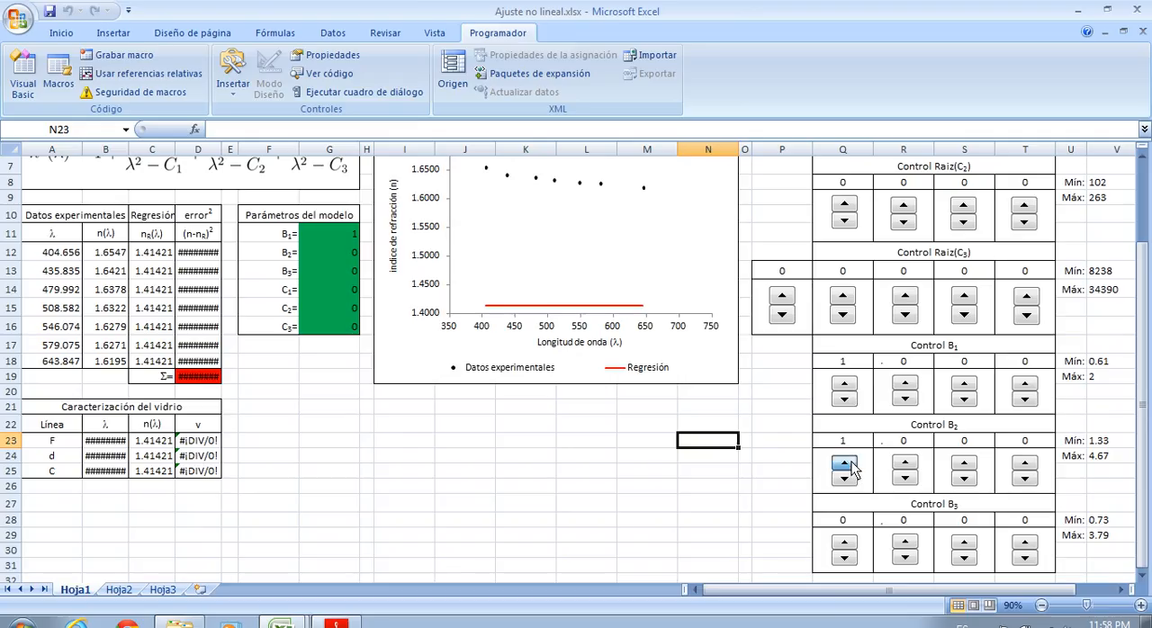
left_click(845, 543)
scroll(688, 500, "up", 2)
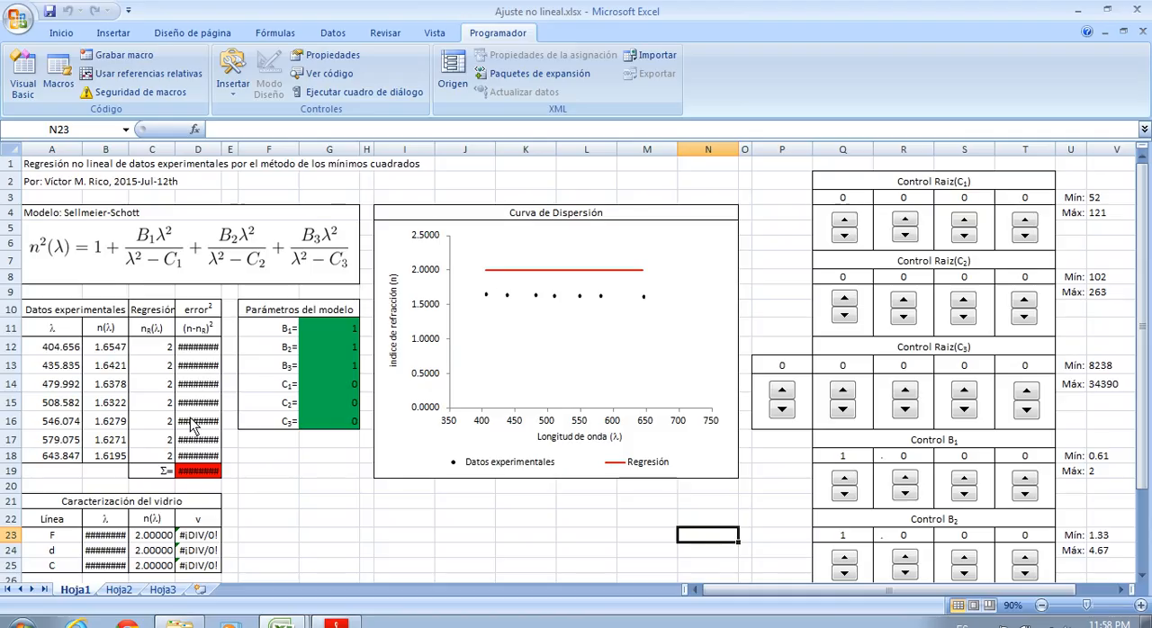
Reduce the decimals shown in the error sum D19 and the squared errors D12:D18 to five
left_click(205, 477)
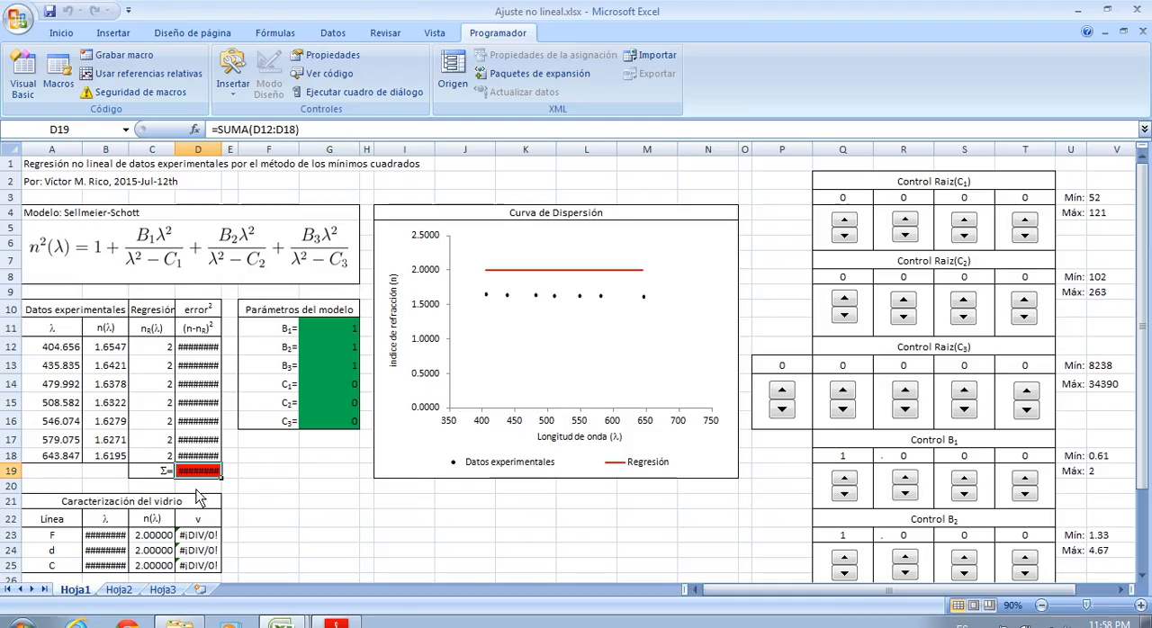
left_click(62, 32)
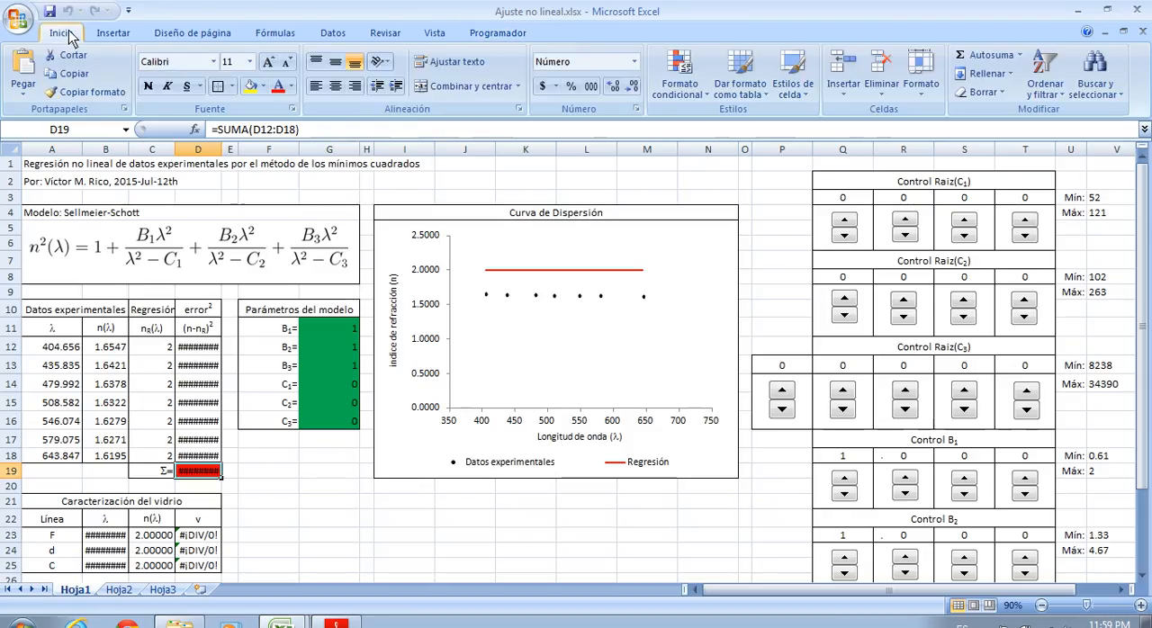
left_click(633, 88)
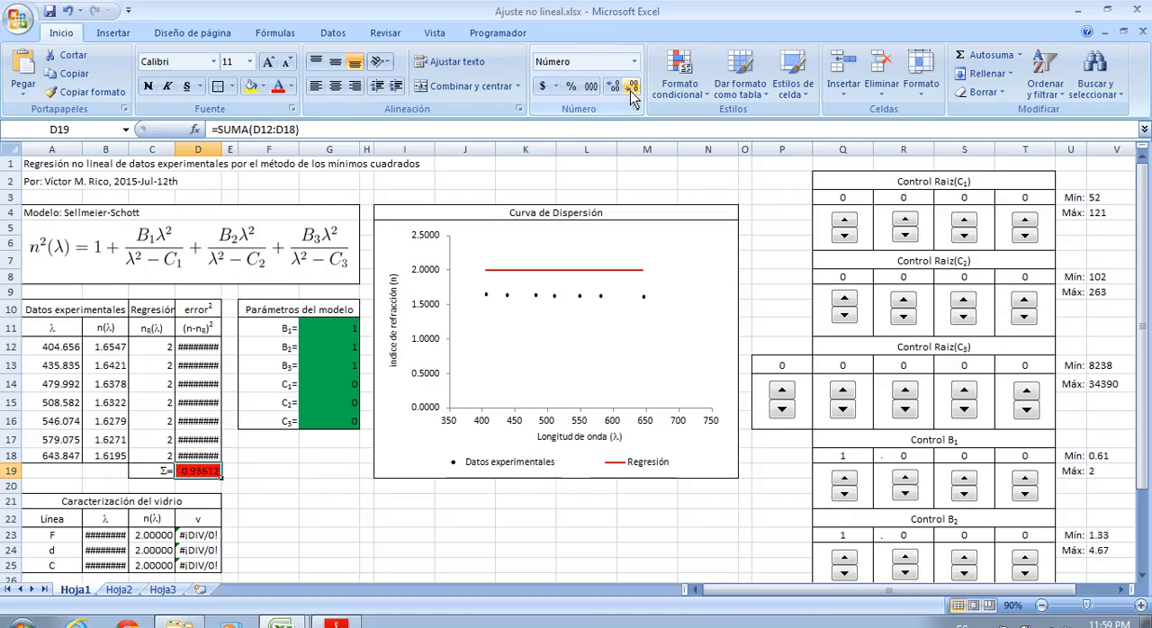
left_click_drag(200, 351, 200, 459)
left_click(632, 88)
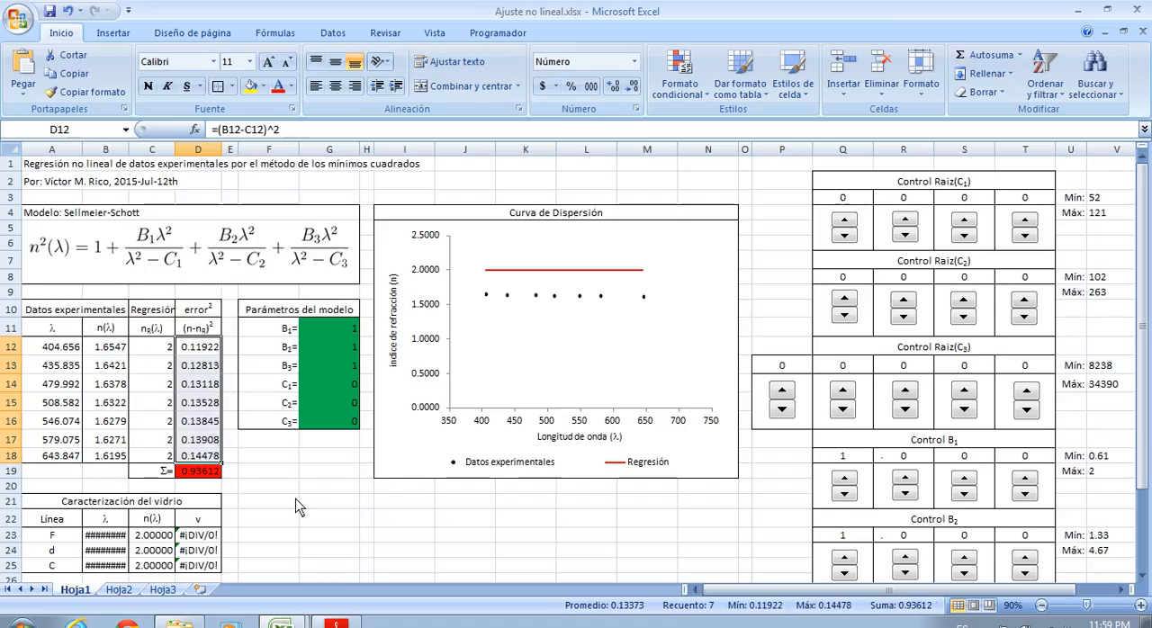
Review the error sum in D19, the regression column C12:C18, the B1–B3 controls and the experimental wavelengths A12:A18
left_click(295, 500)
left_click(190, 473)
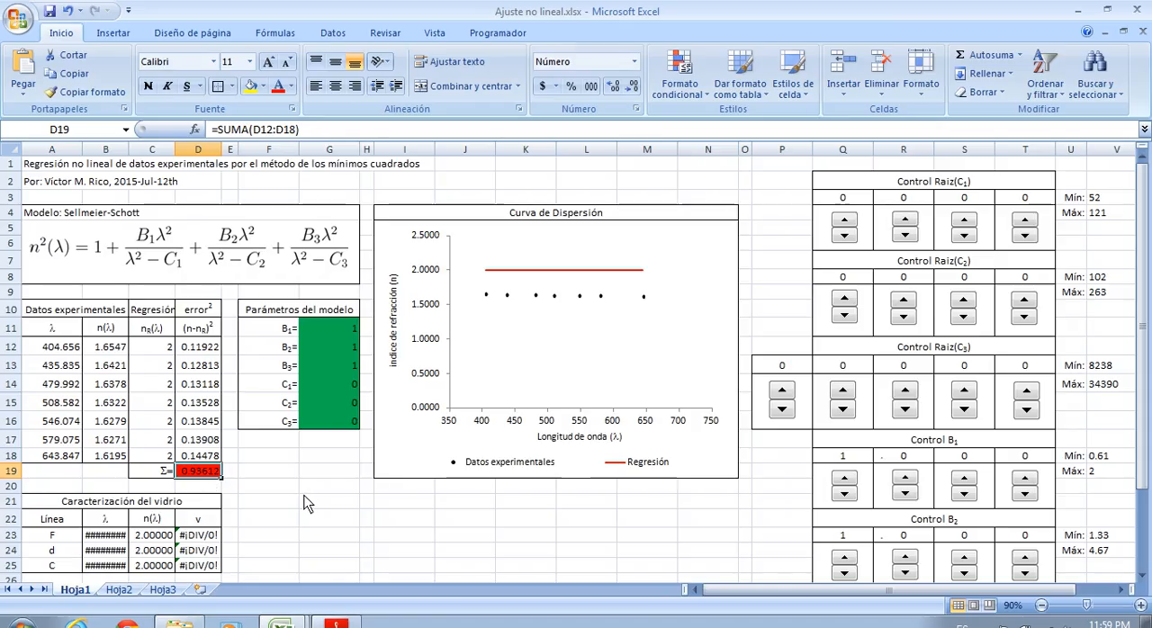
left_click_drag(153, 349, 165, 461)
left_click(204, 476)
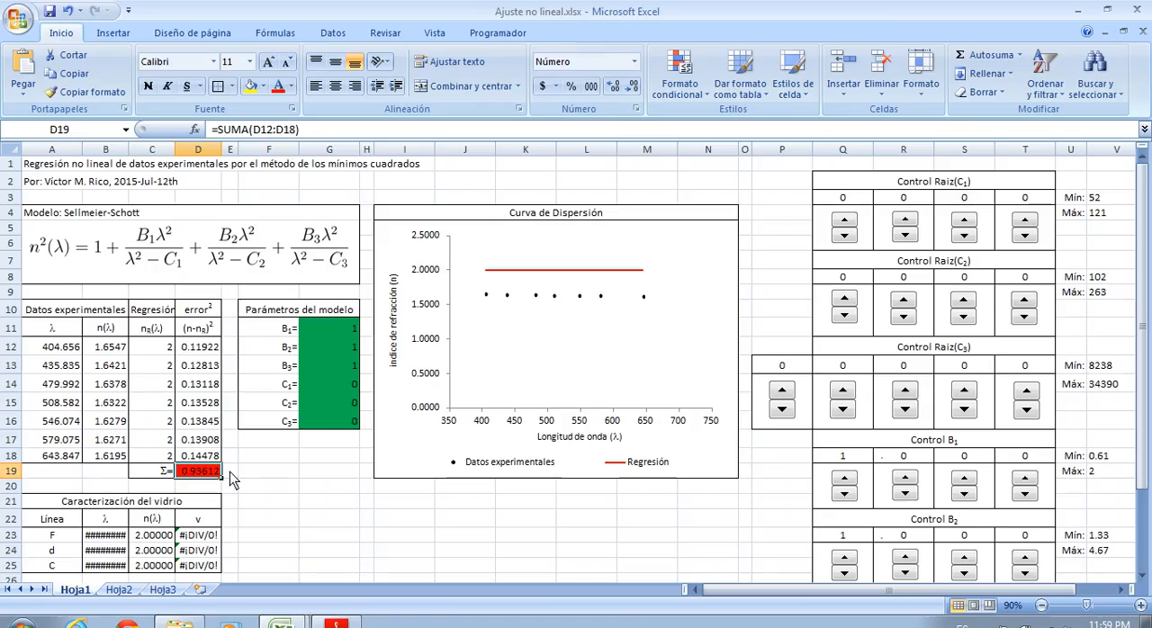
left_click(307, 490)
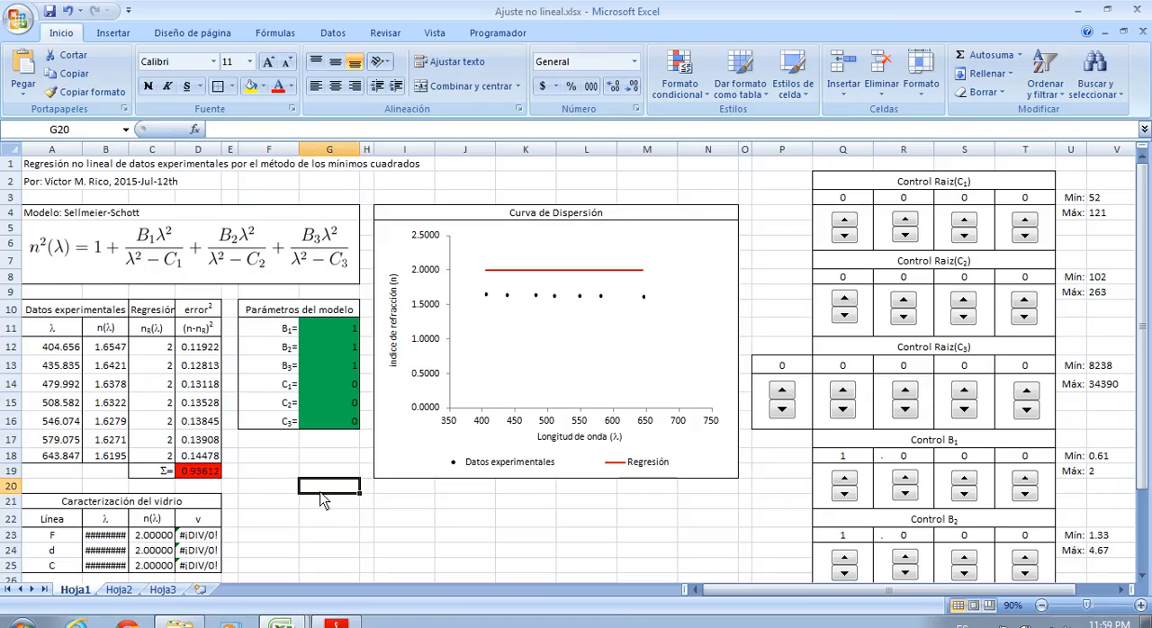
scroll(322, 501, "down", 2)
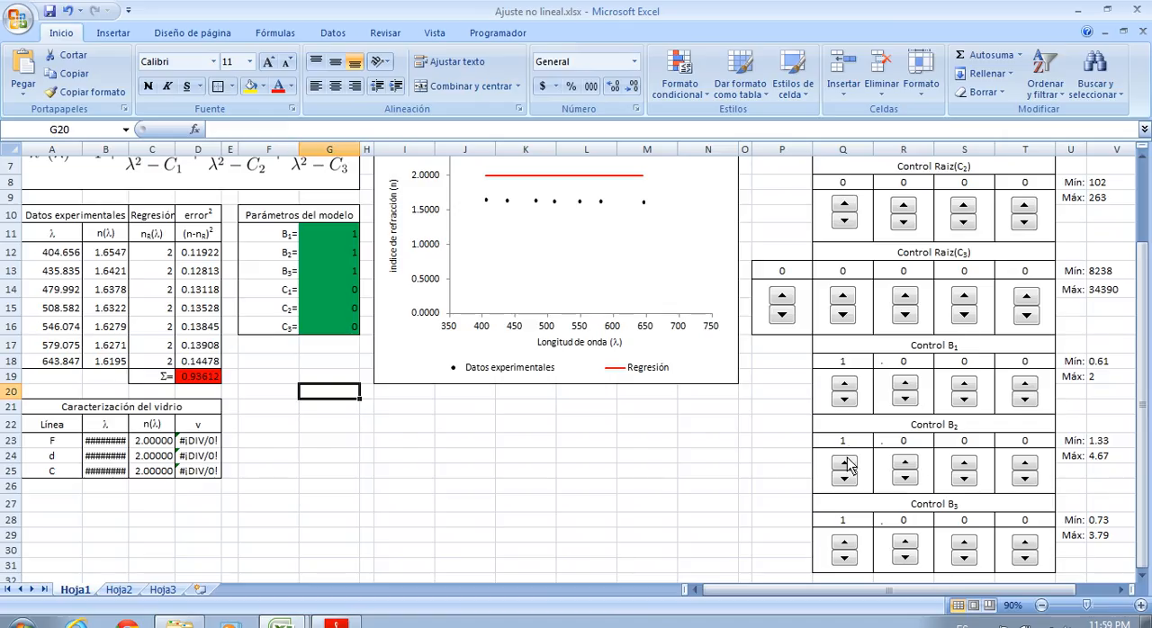
scroll(571, 387, "up", 2)
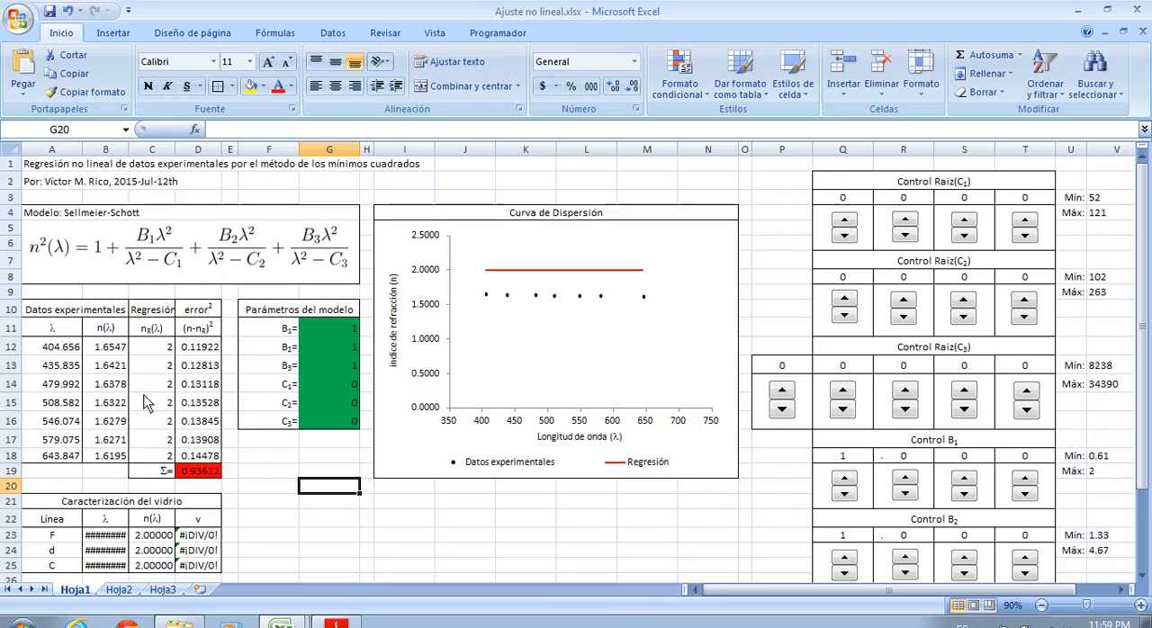
left_click_drag(68, 352, 69, 459)
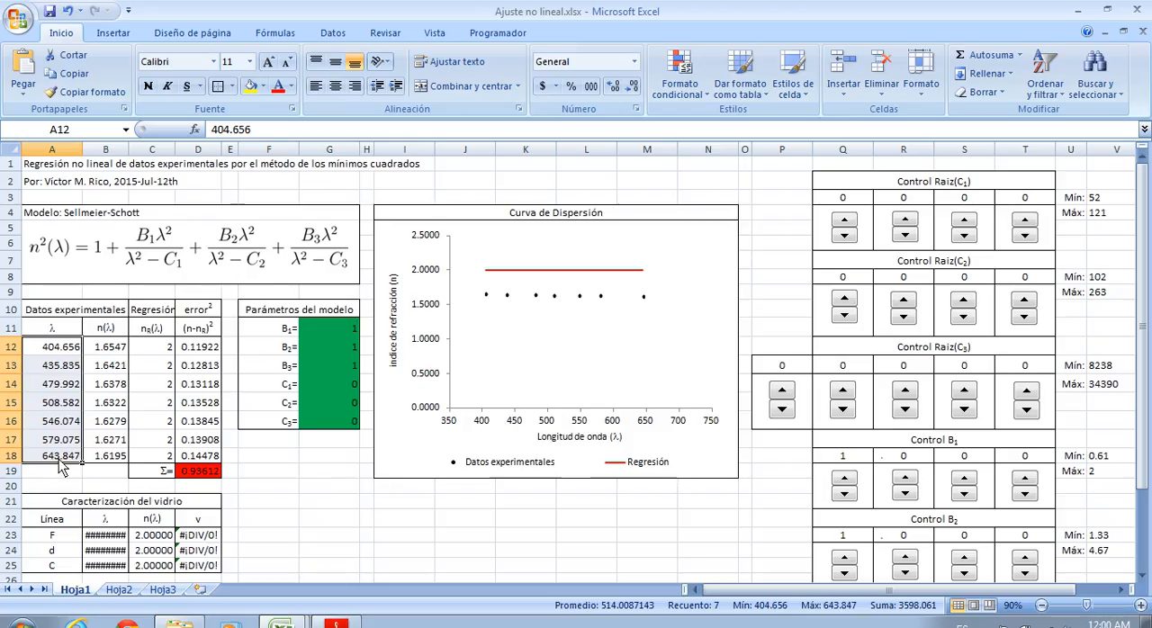
Raise the hundreds digit of Control Raiz(C1) to 4
left_click(1100, 230)
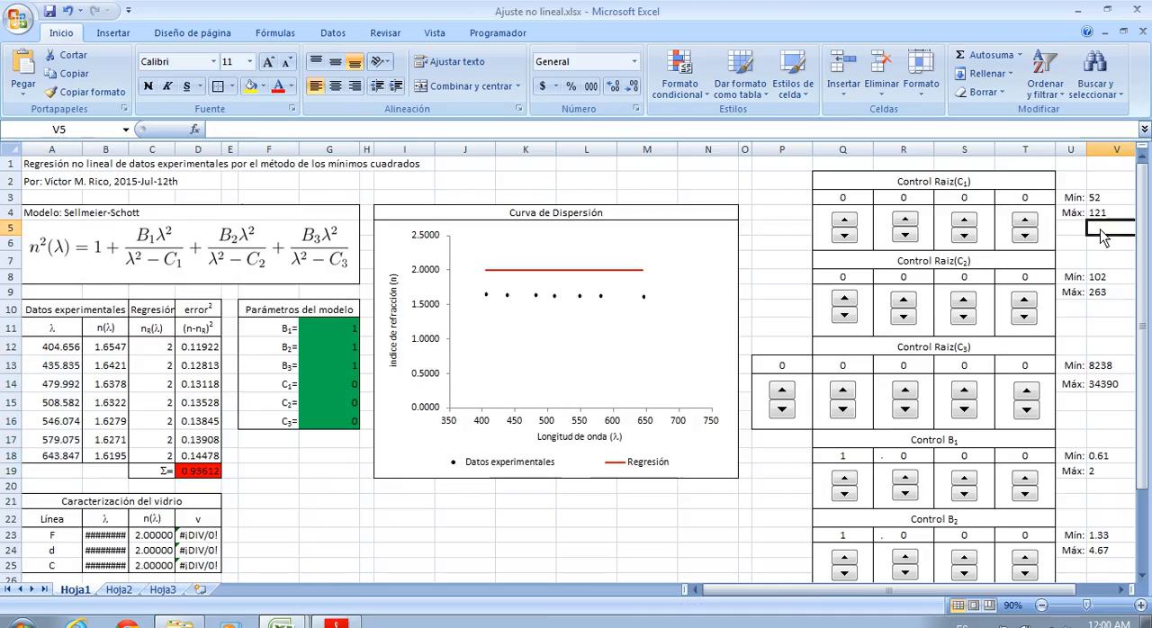
left_click(904, 221)
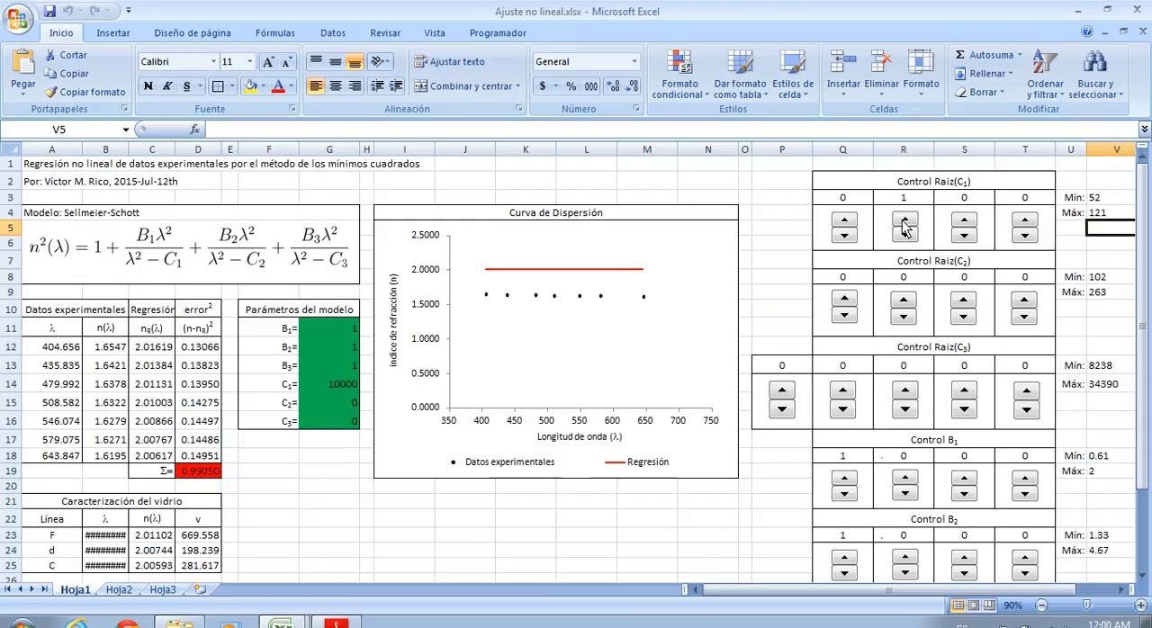
left_click(904, 220)
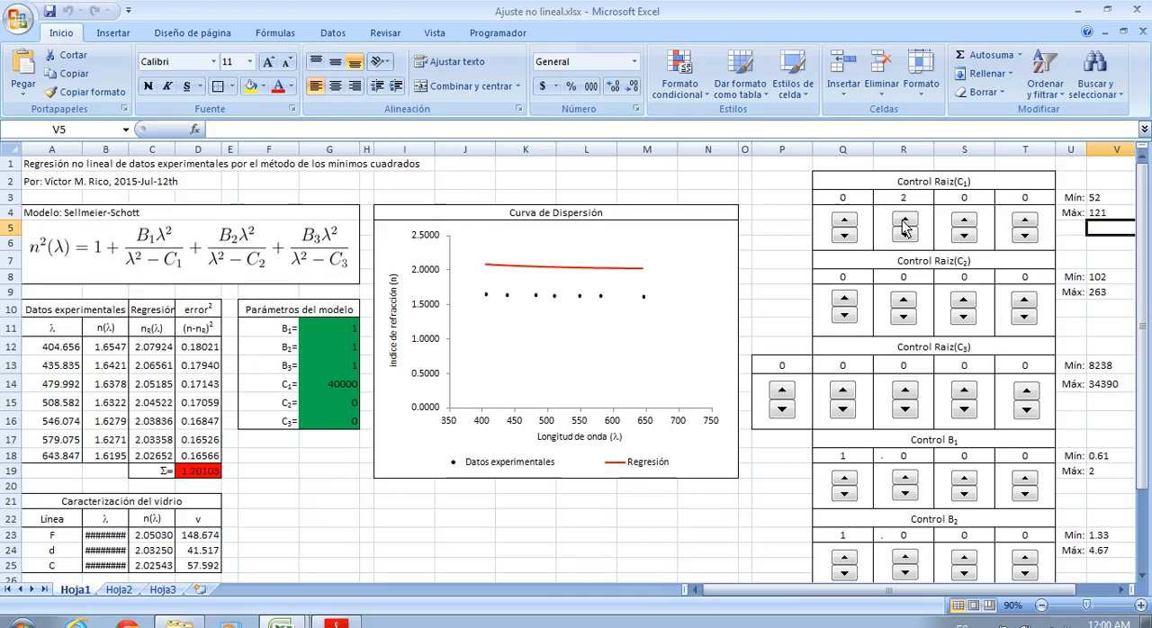
left_click(904, 221)
left_click(905, 220)
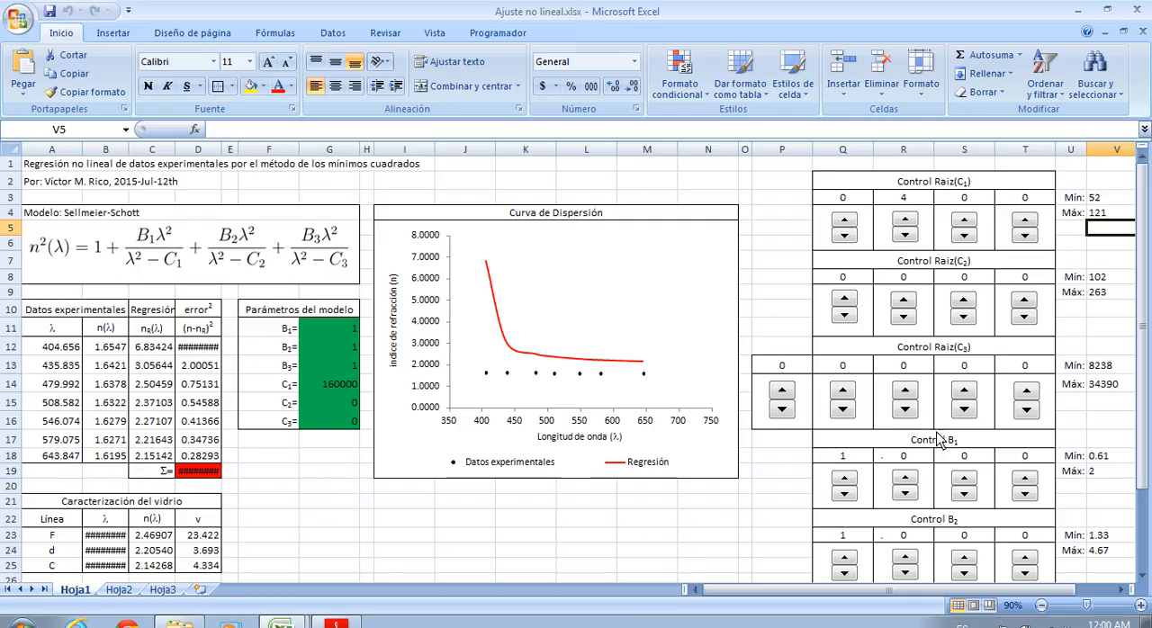
Raise the hundreds digit of Control Raiz(C3) to 7
left_click(904, 392)
left_click(904, 392)
left_click(904, 393)
left_click(904, 392)
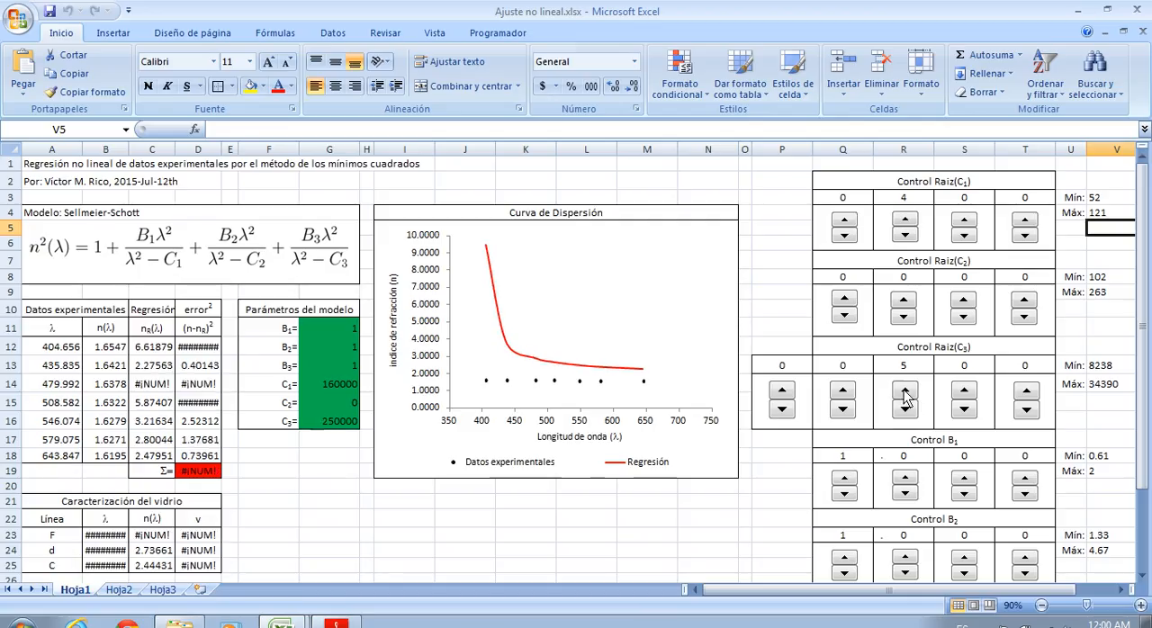
left_click(904, 392)
left_click(903, 394)
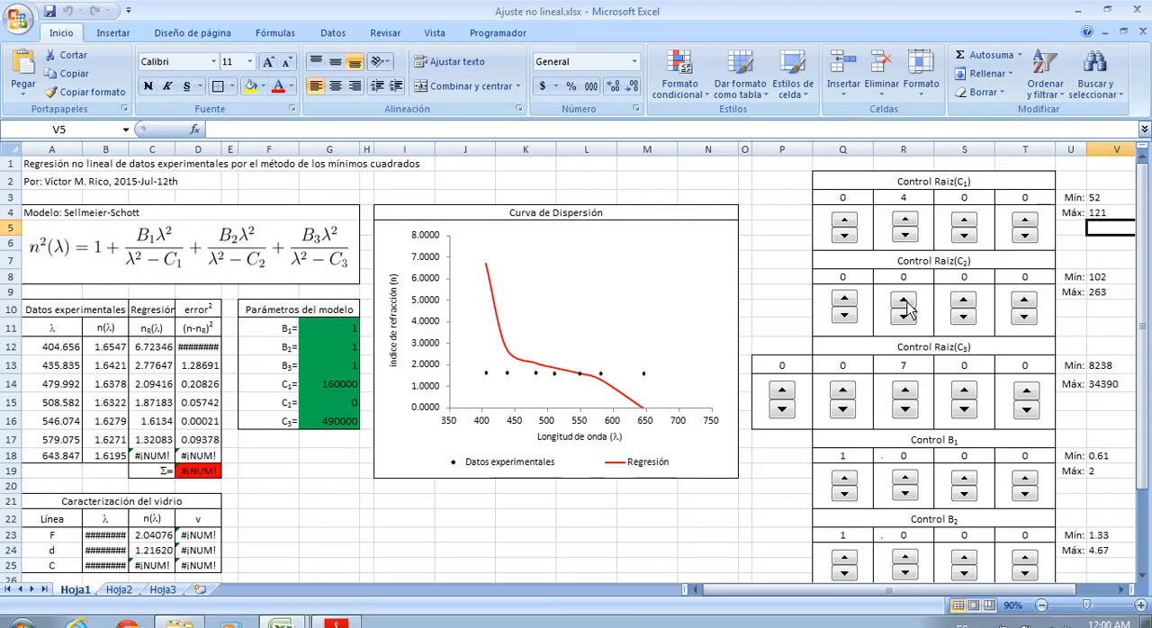
Raise the hundreds digit of Control Raiz(C2) to 5
left_click(905, 302)
left_click(905, 303)
left_click(905, 303)
left_click(905, 302)
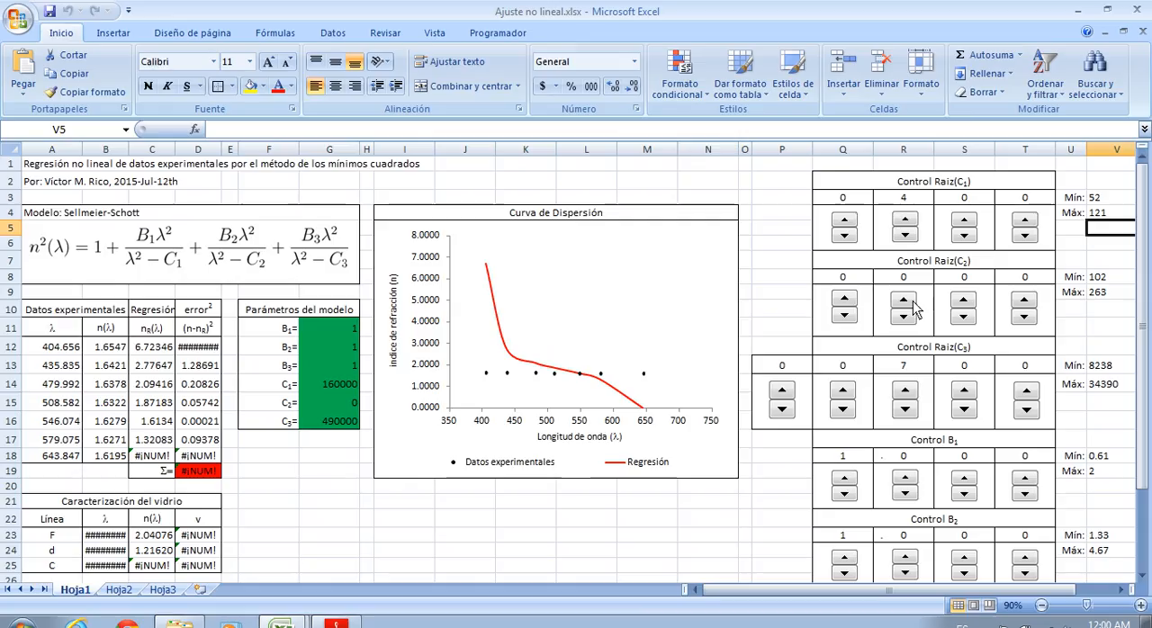
left_click(905, 302)
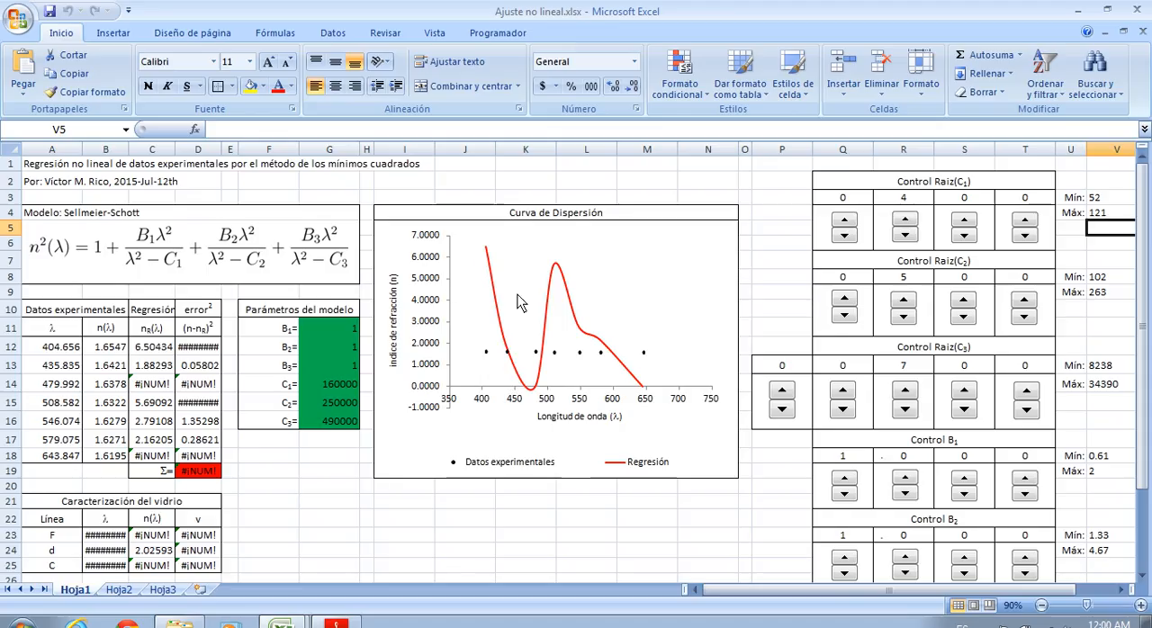
left_click(785, 502)
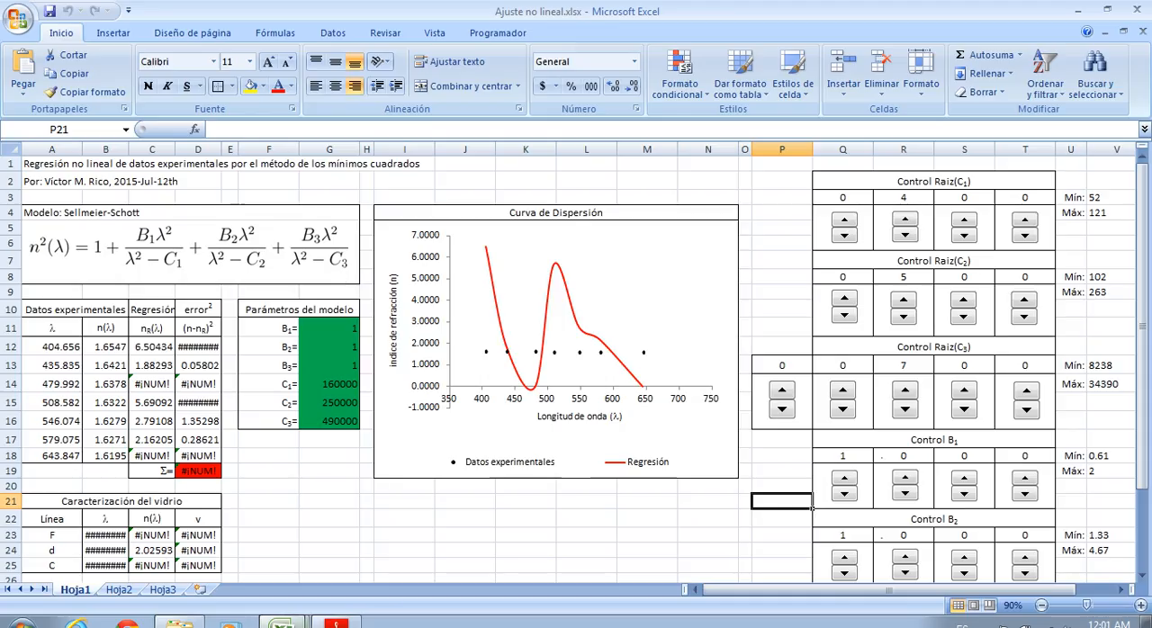
left_click(310, 473)
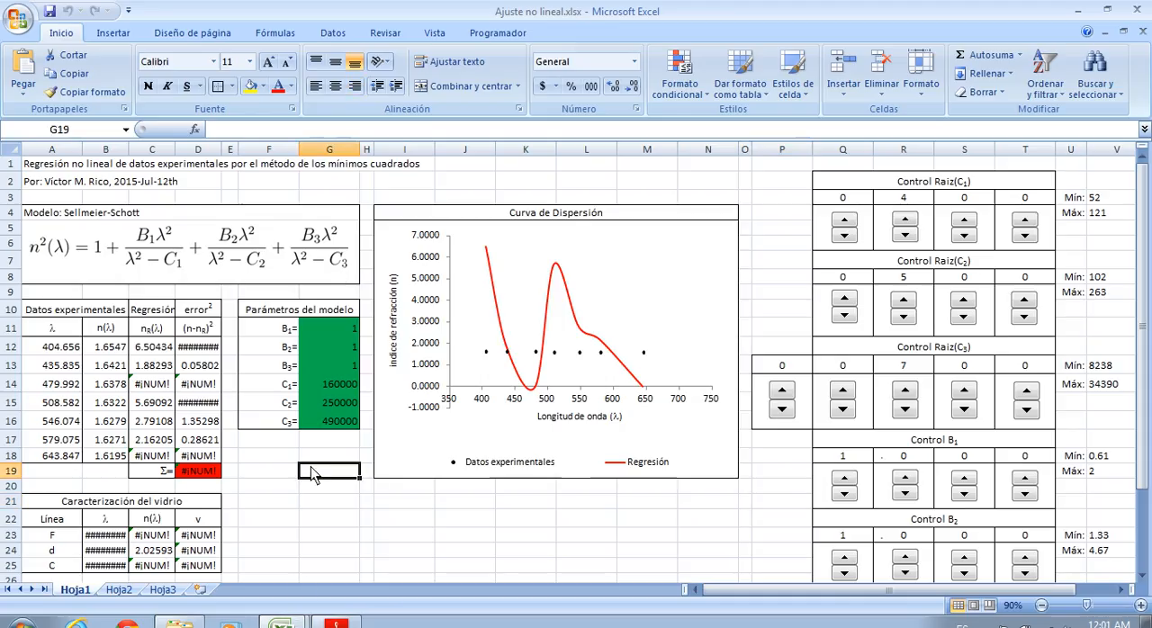
Switch to the Schott-opticalglassdata2008.xls workbook and look through its nd and vd values and the whole list of glasses
left_click(292, 619)
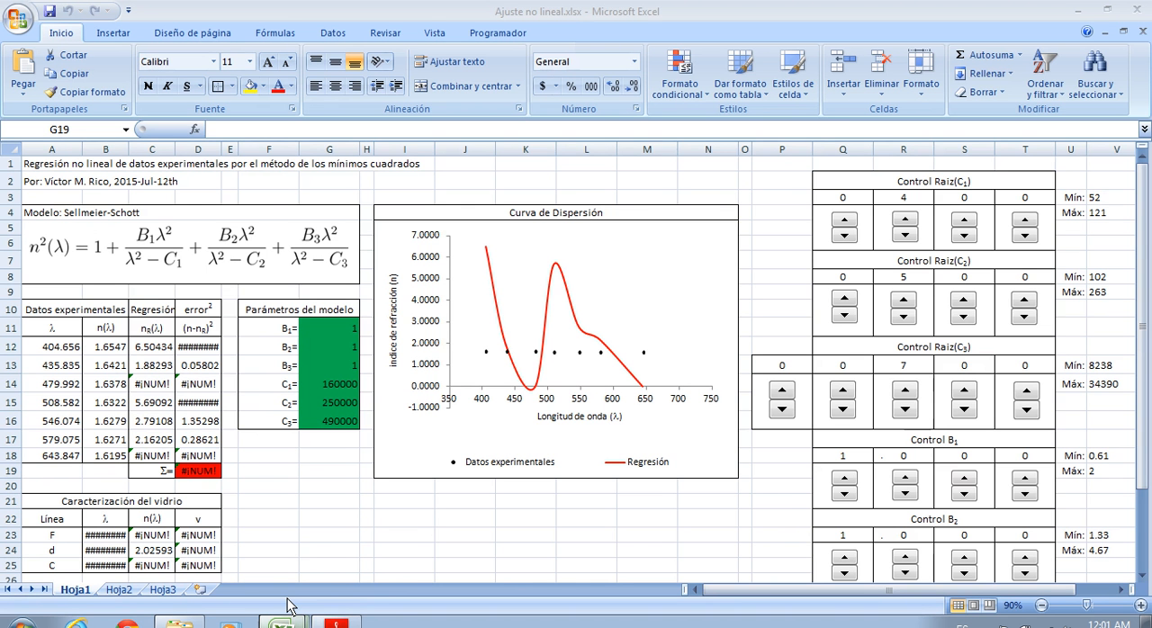
left_click(359, 558)
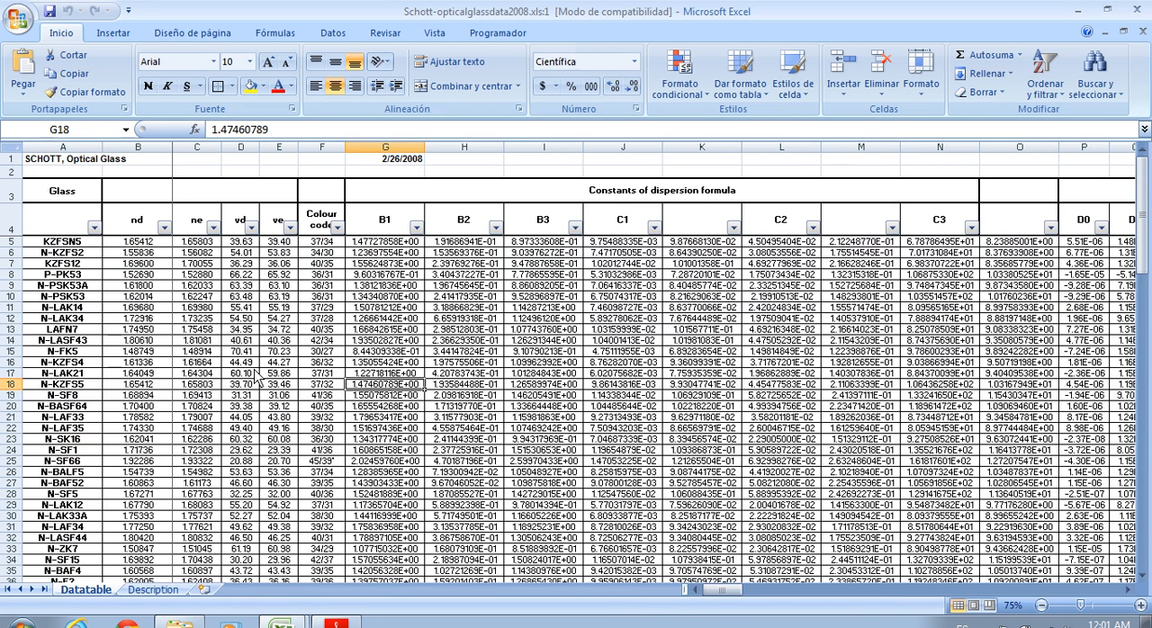
left_click(188, 318)
left_click(131, 243)
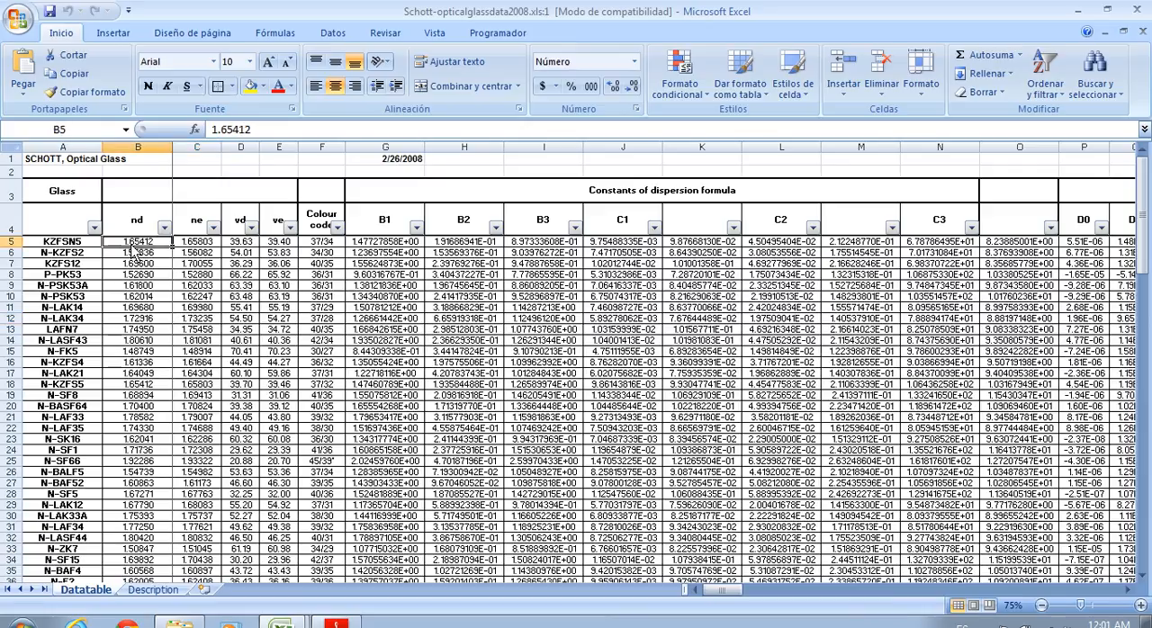
left_click_drag(131, 245, 148, 335)
left_click(252, 352)
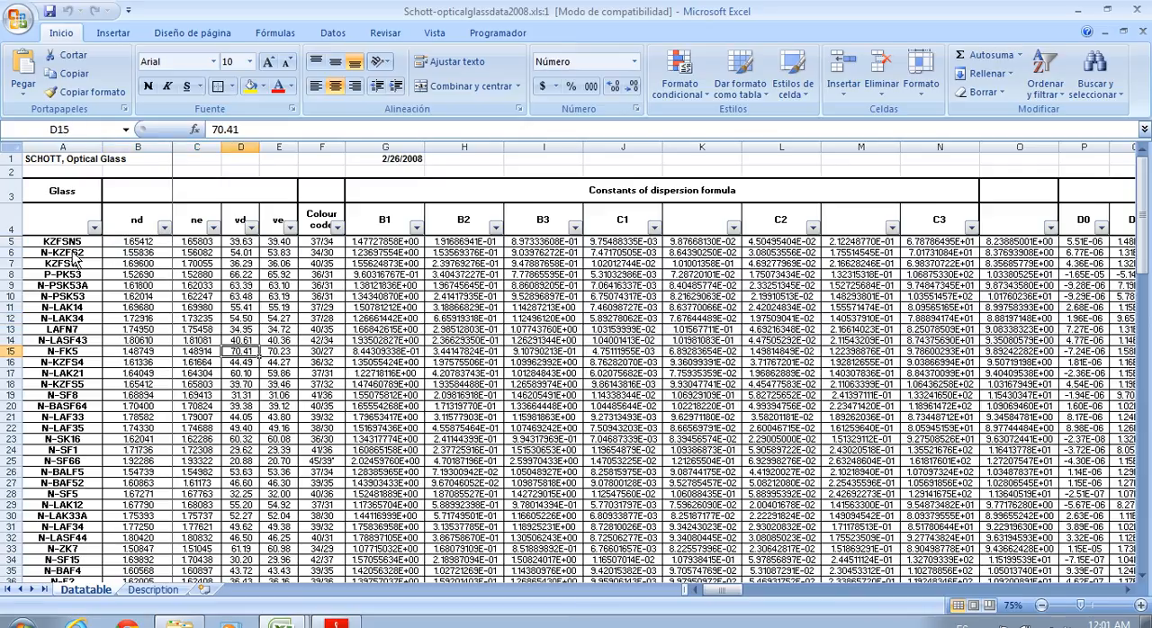
scroll(77, 258, "down", 5)
scroll(76, 256, "down", 20)
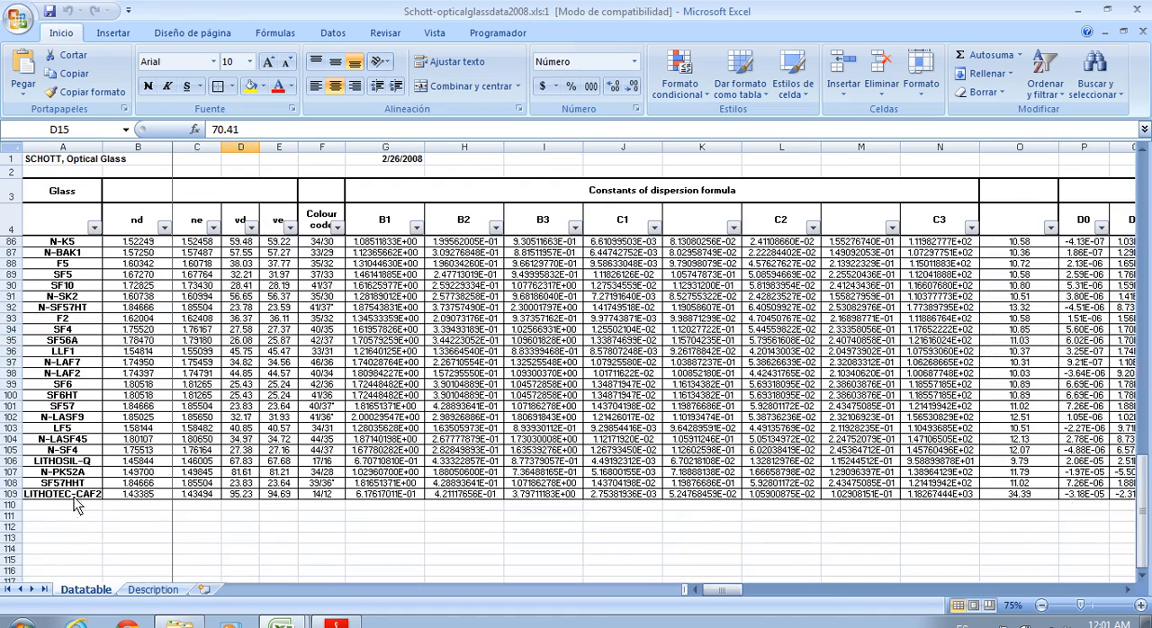
scroll(75, 507, "up", 17)
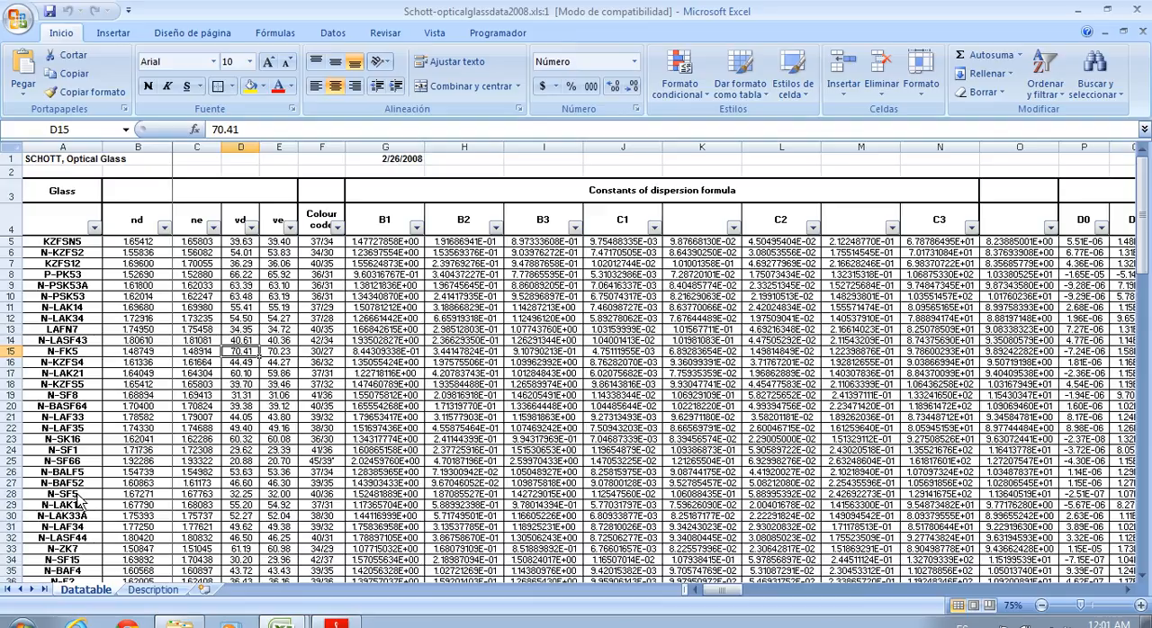
Examine the dispersion constants B1, B2, B3 and C1 of the first glasses and the square-root formula in K14
left_click_drag(393, 246, 558, 257)
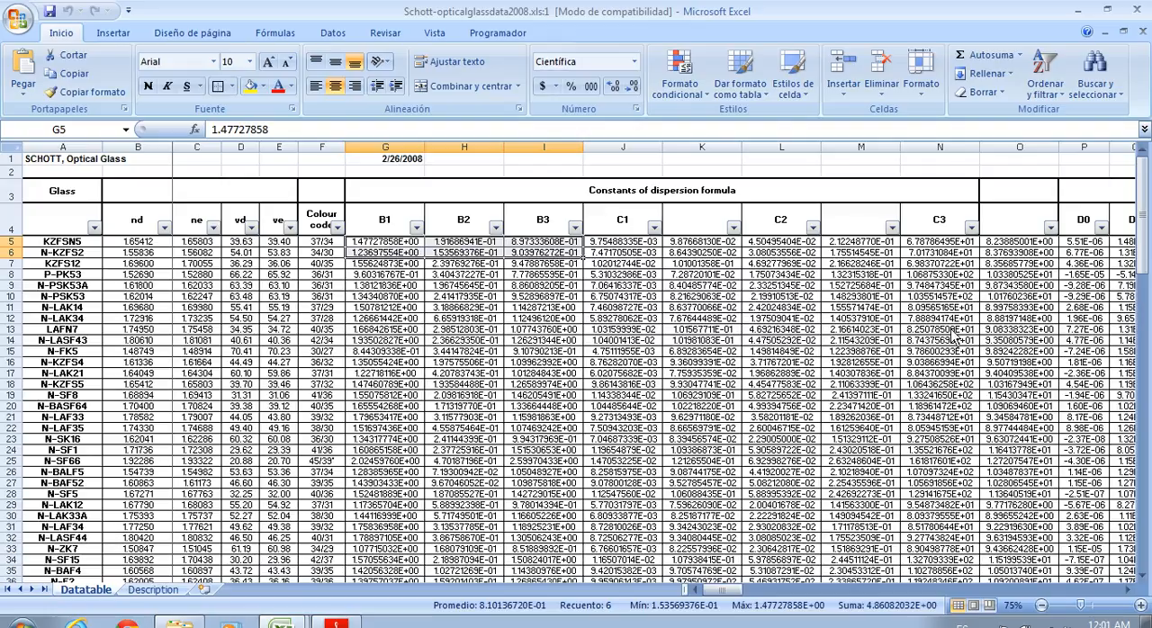
left_click(715, 347)
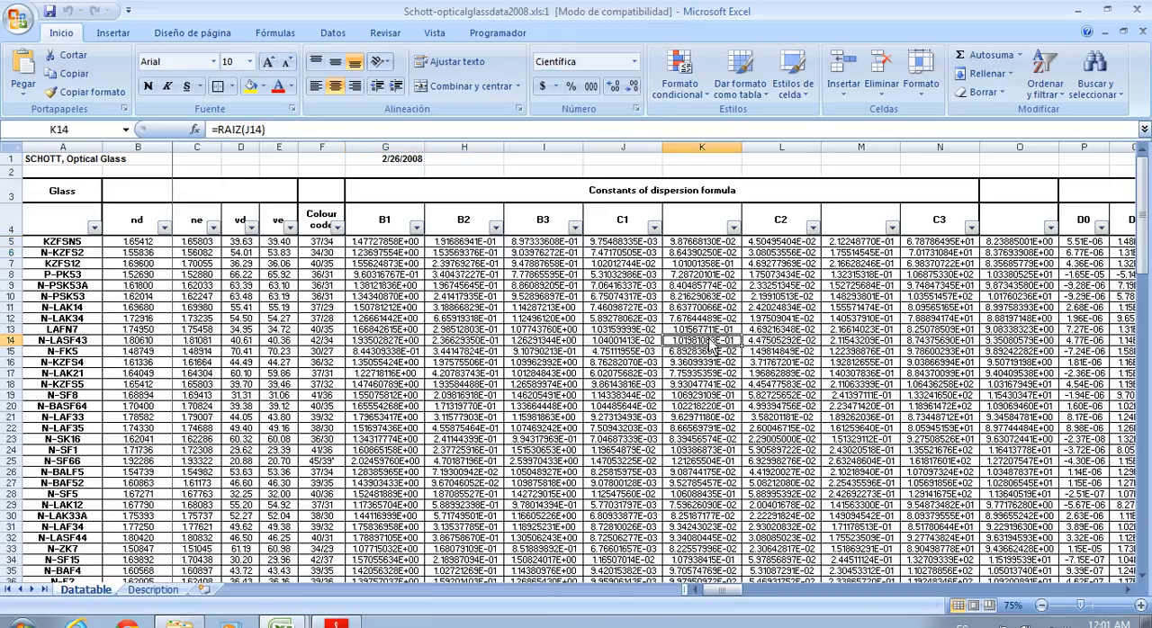
left_click(628, 242)
left_click(630, 256)
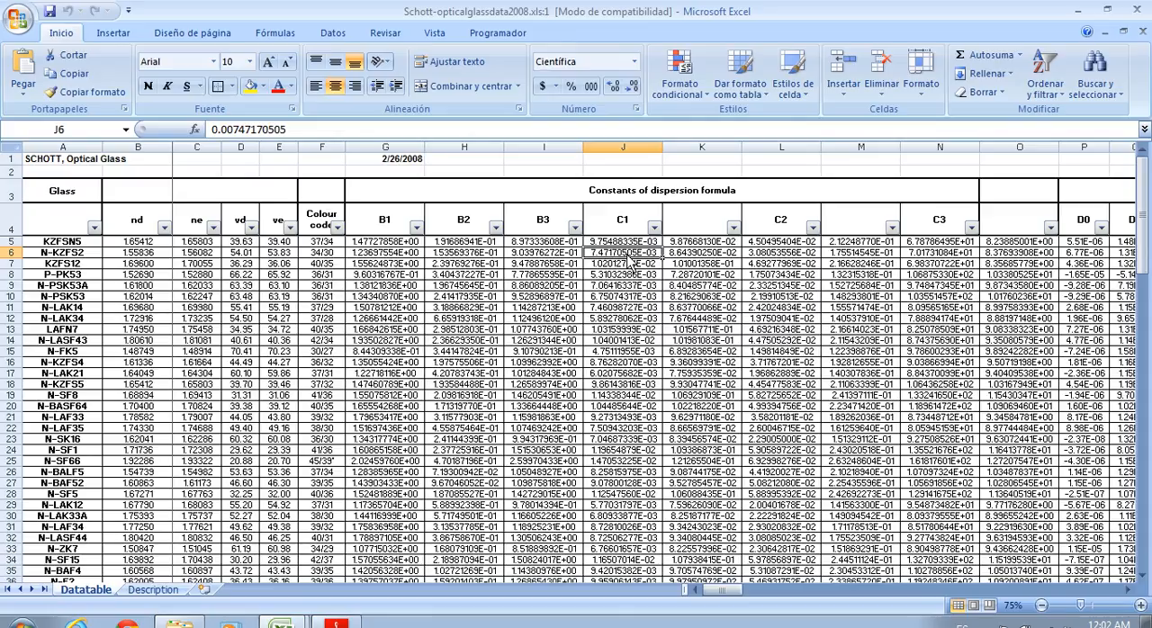
Examine the first glass names with their nd indices and the vd Abbe number column in the Schott table
left_click(61, 245)
left_click_drag(59, 255, 58, 277)
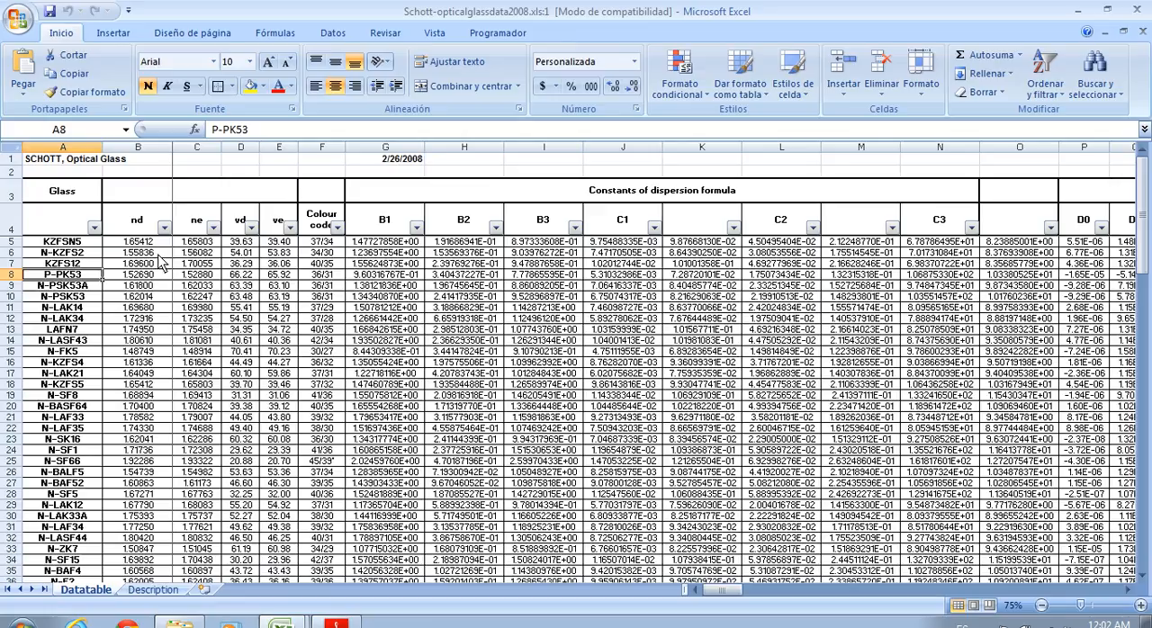
left_click_drag(158, 242, 152, 313)
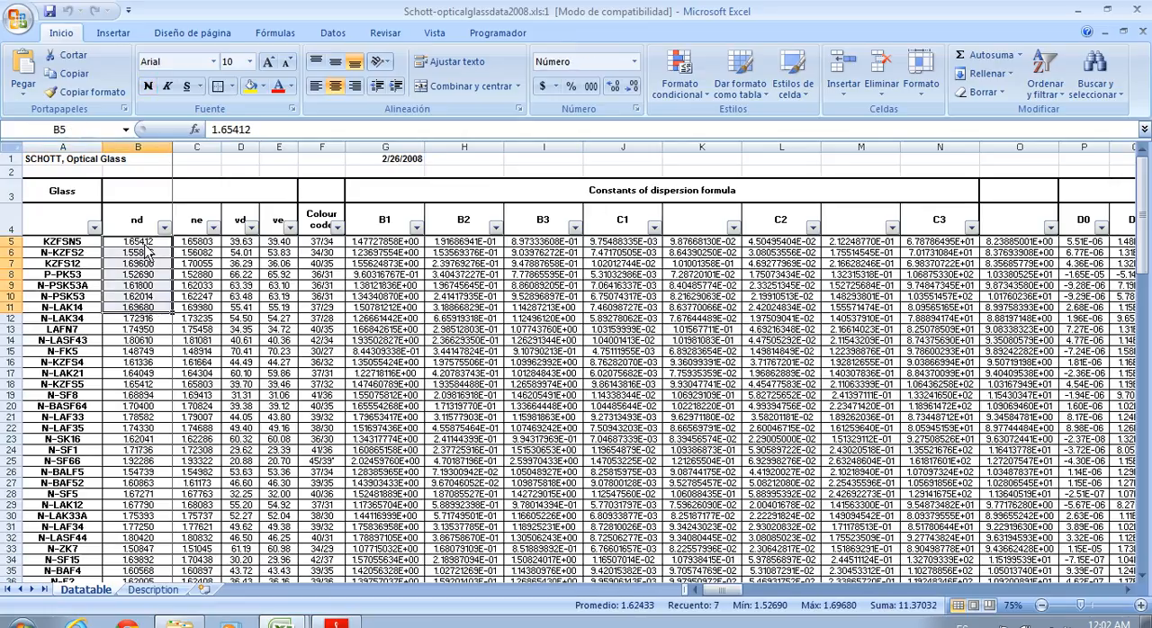
left_click(200, 275)
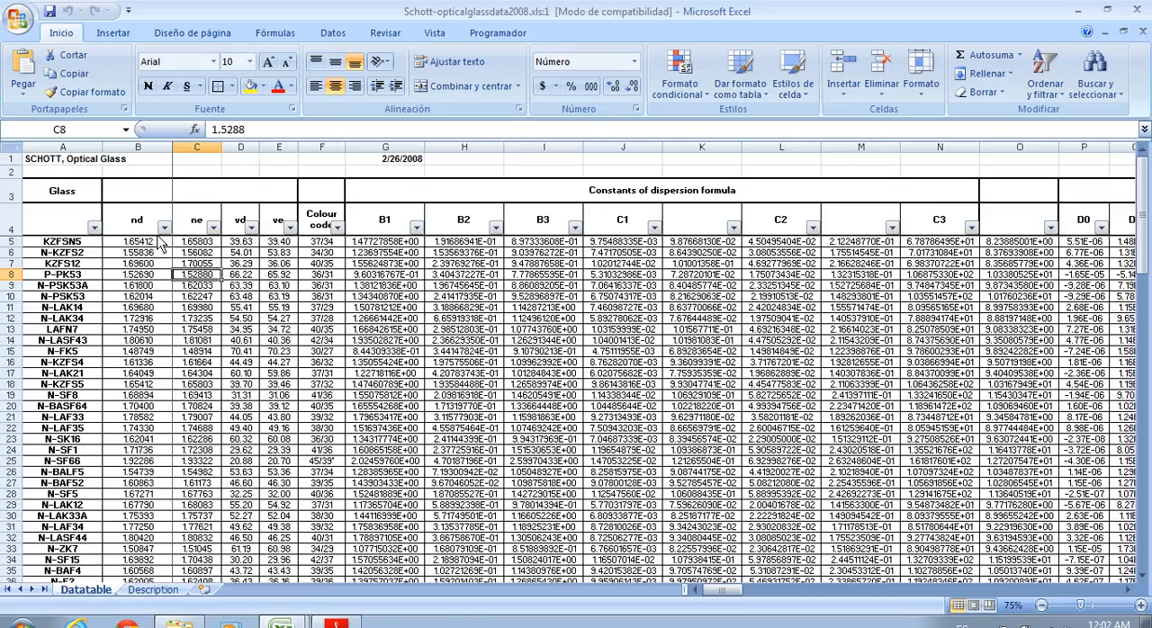
left_click(155, 242)
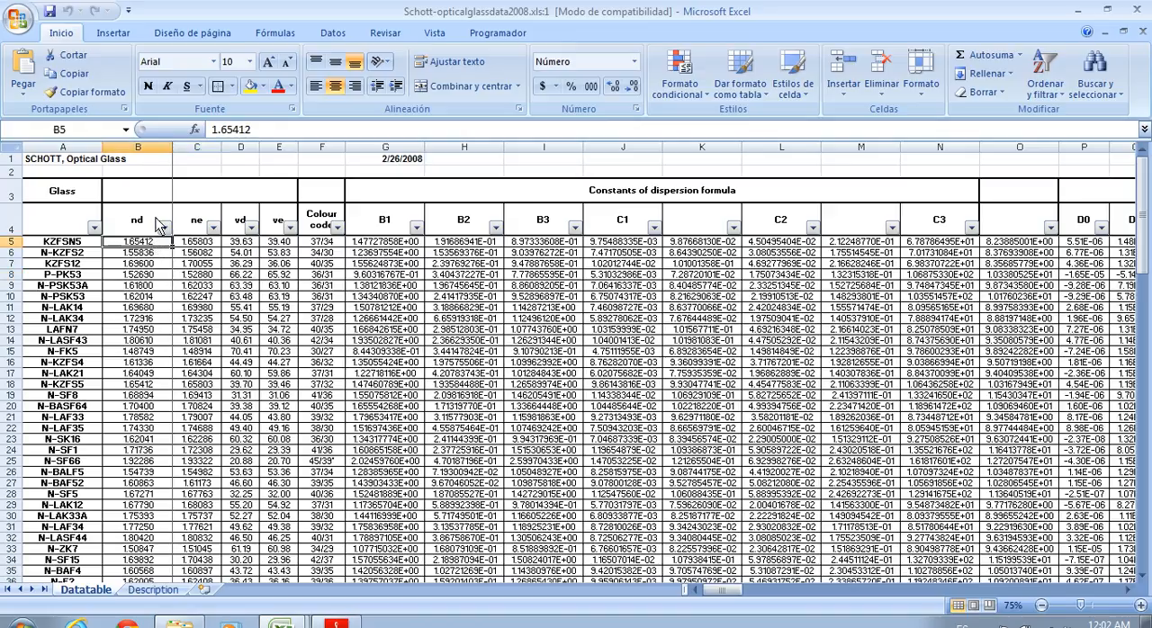
left_click(239, 217)
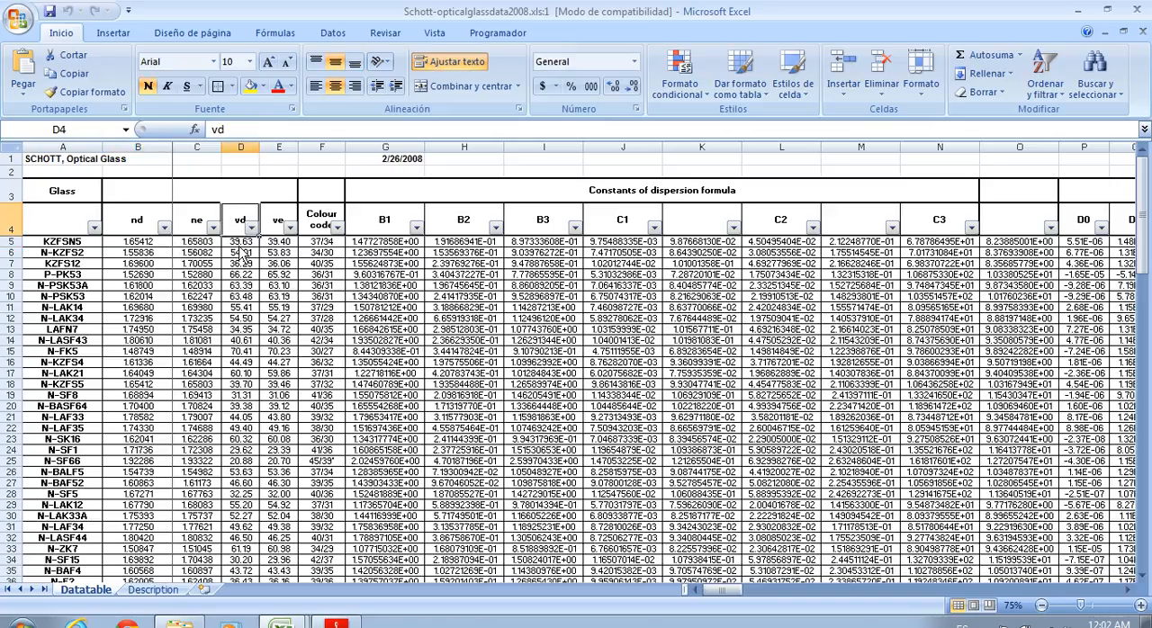
left_click_drag(243, 243, 245, 265)
left_click(331, 437)
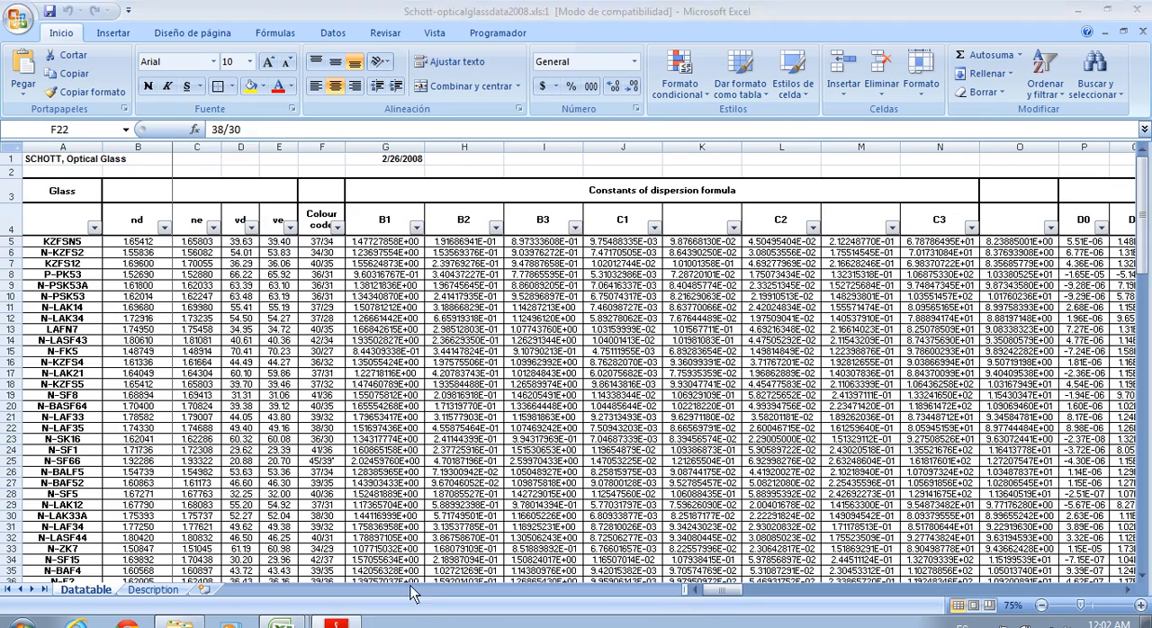
Switch to Rep4_Espectroscopía.pdf in Adobe Reader and read the definition of the Abbe number in equation 19
key("alt+Tab")
scroll(454, 472, "up", 8)
scroll(456, 470, "down", 5)
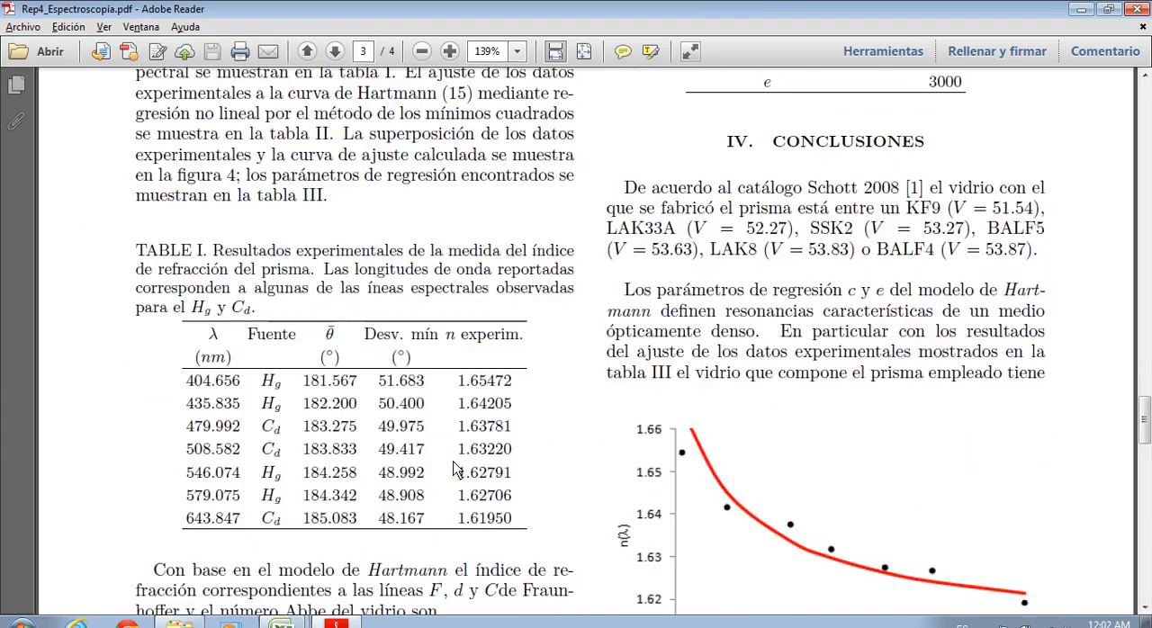
scroll(461, 457, "up", 15)
scroll(461, 457, "down", 4)
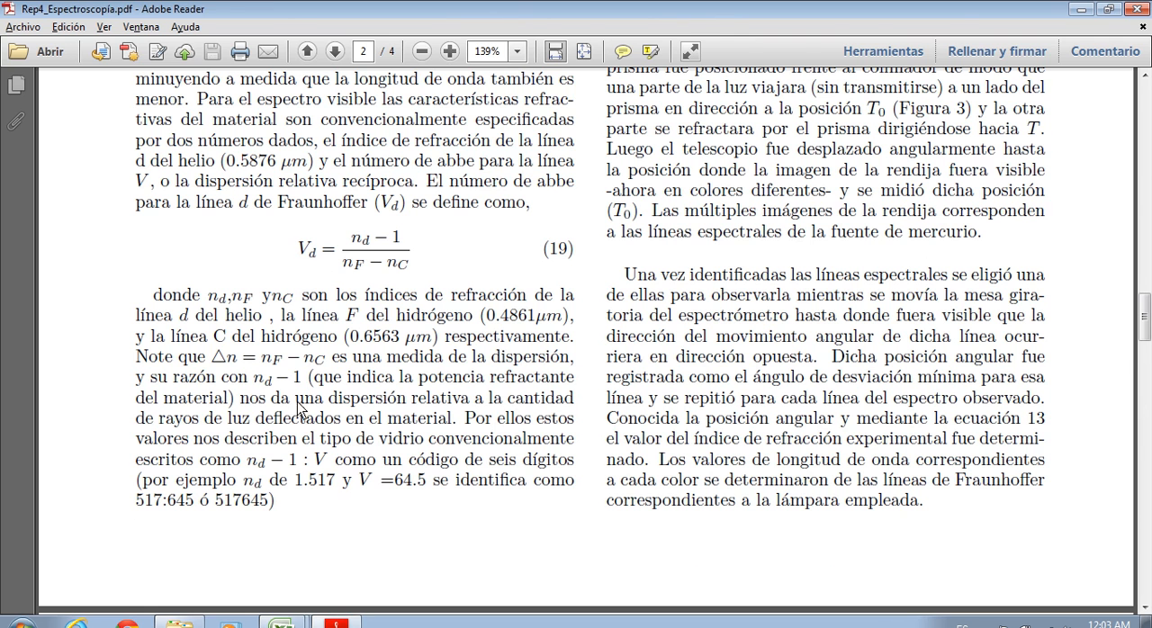
Return to the Schott glass table in Excel and review the vd values in D5:D16
left_click(1135, 9)
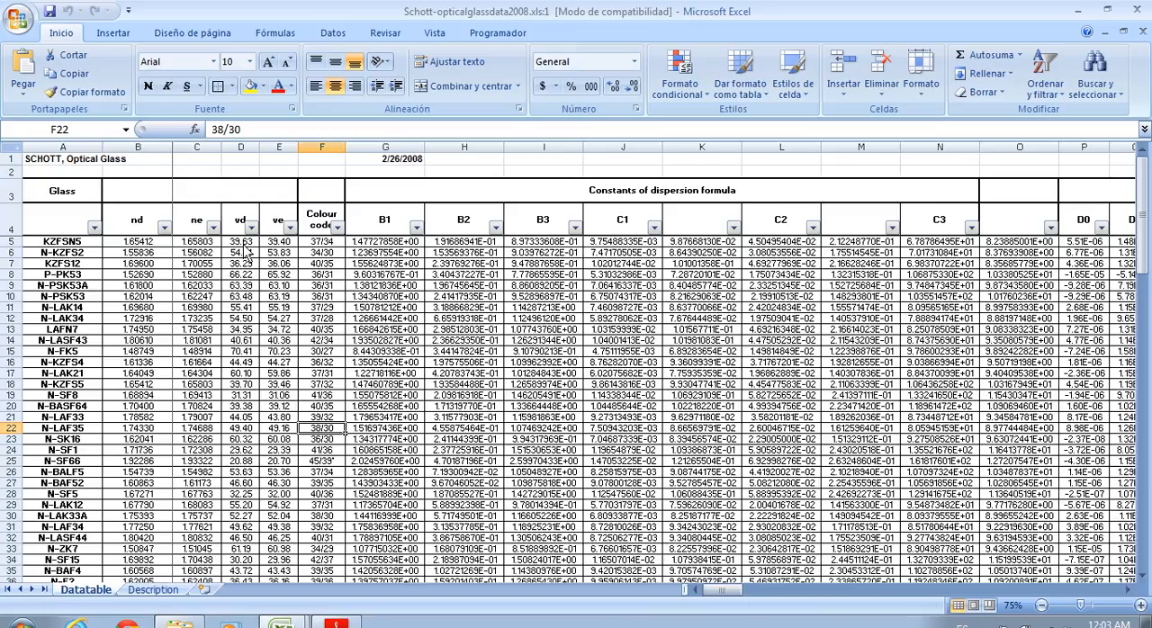
left_click_drag(245, 243, 252, 358)
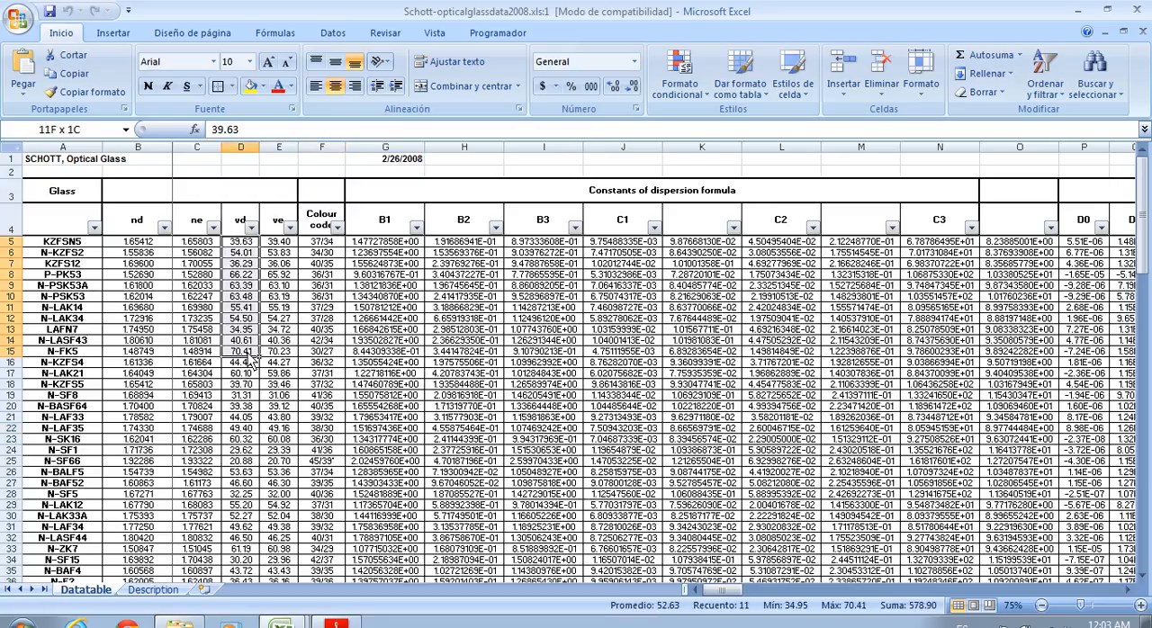
Review the vd values in D5:D11 of the Schott table and view the fitting sheet in Ajuste no lineal.xlsx
left_click(303, 287)
left_click_drag(241, 242, 247, 310)
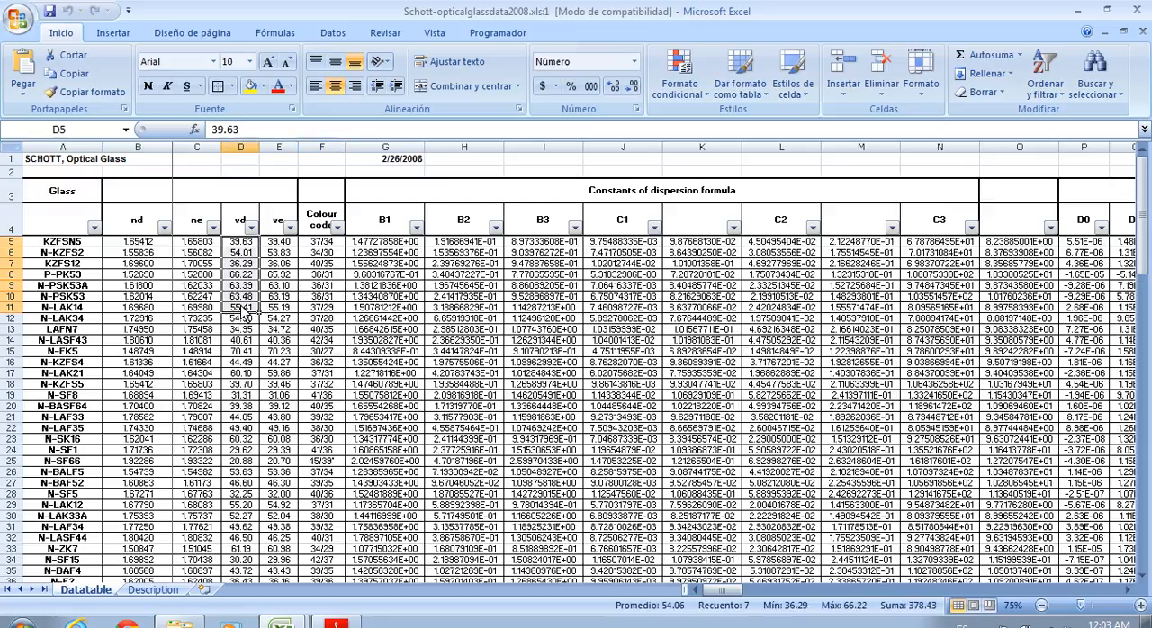
left_click(245, 246)
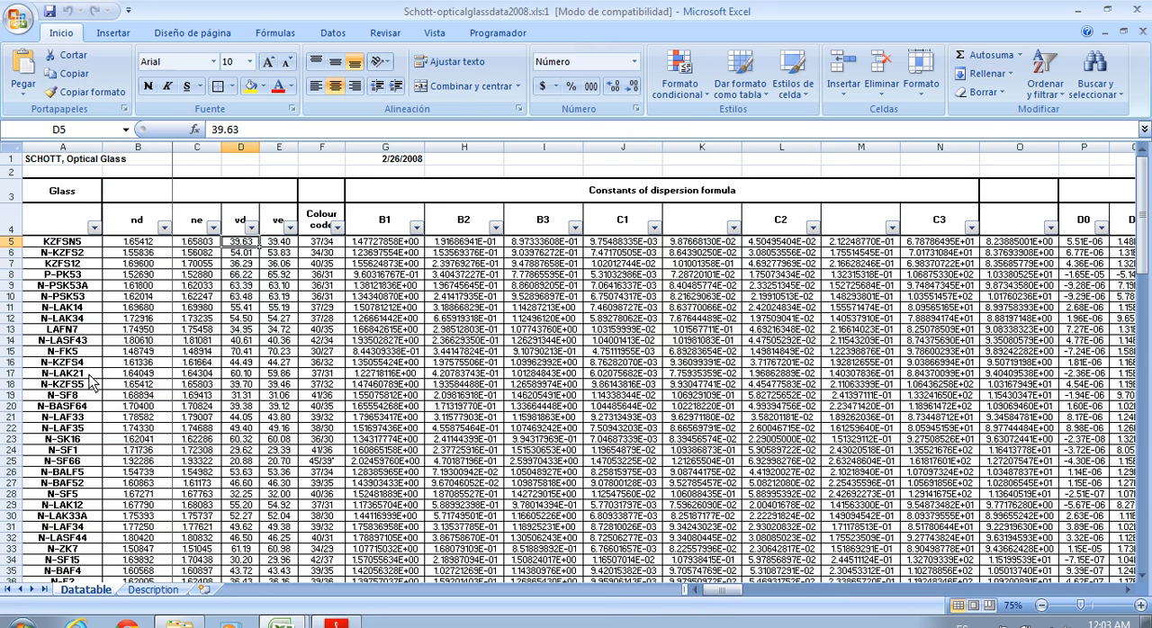
left_click(290, 622)
left_click(203, 580)
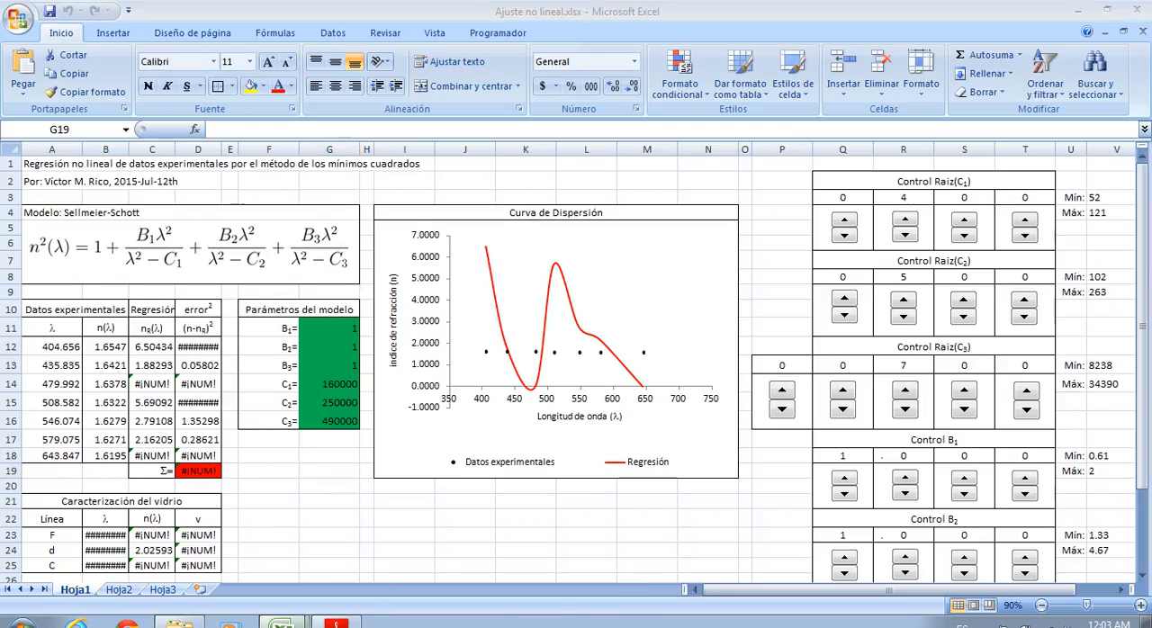
left_click(338, 588)
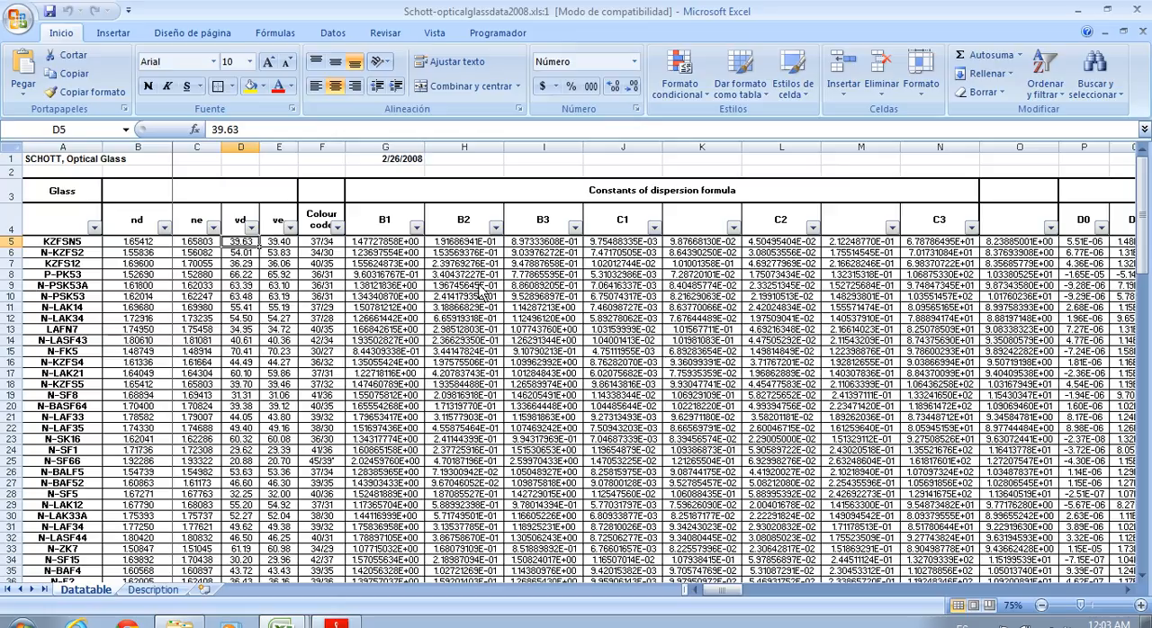
Move the date heading 2/26/2008 from G1 to F1 in the Schott table
left_click(411, 243)
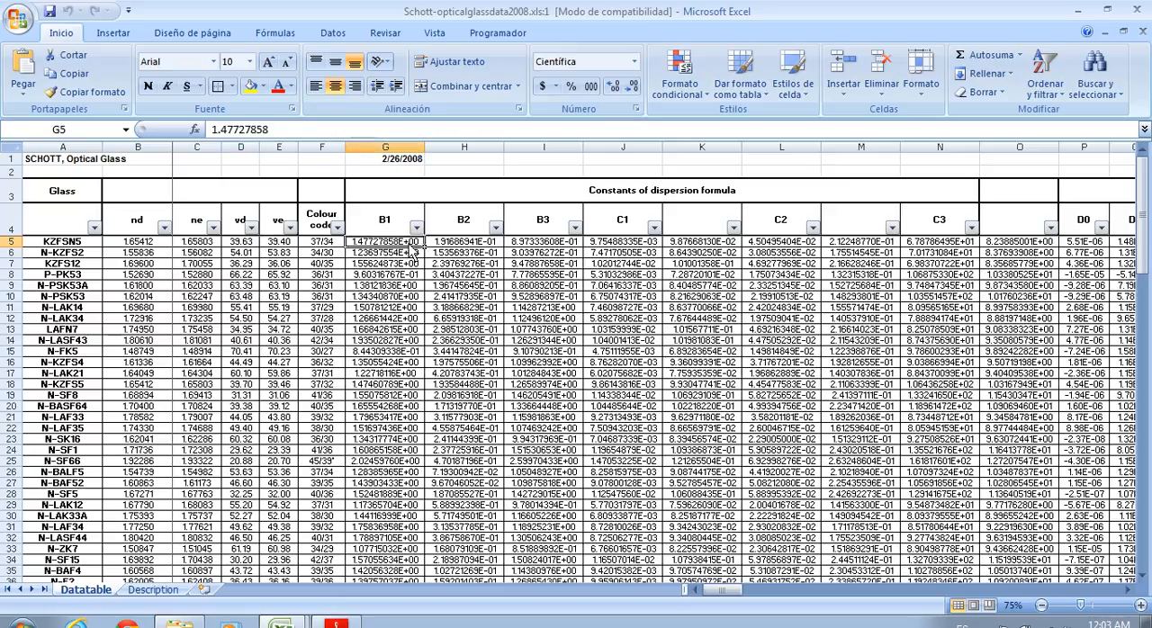
left_click(402, 164)
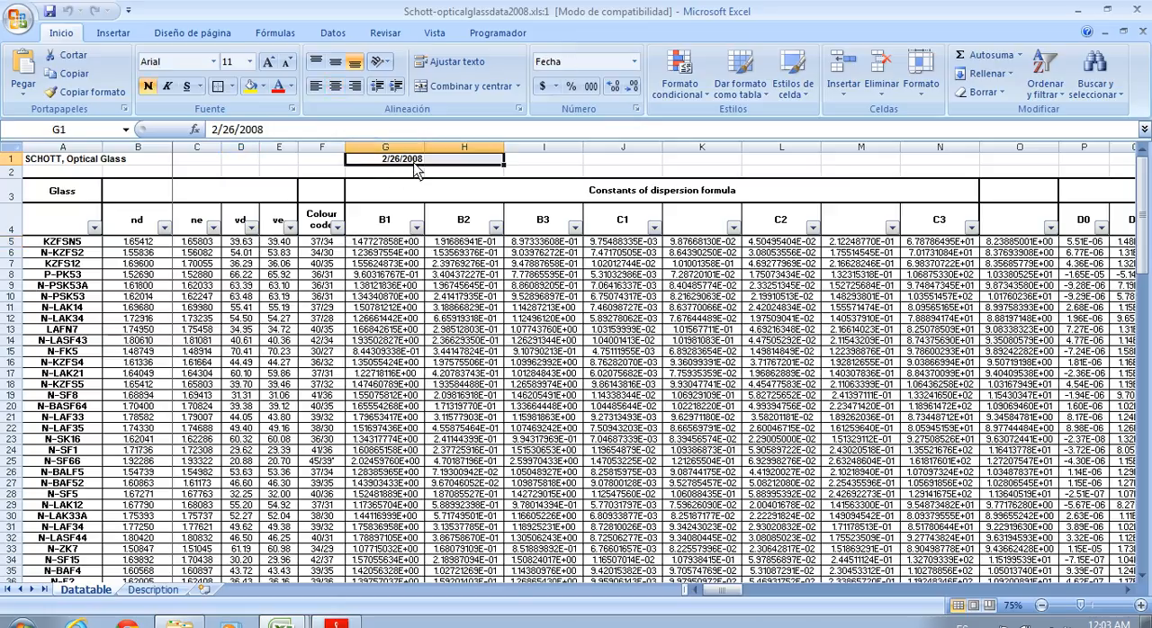
left_click_drag(414, 165, 331, 180)
Read the minimum and maximum of the B1 and B2 columns in the Schott table
left_click(409, 319)
left_click(403, 244)
left_click(411, 147)
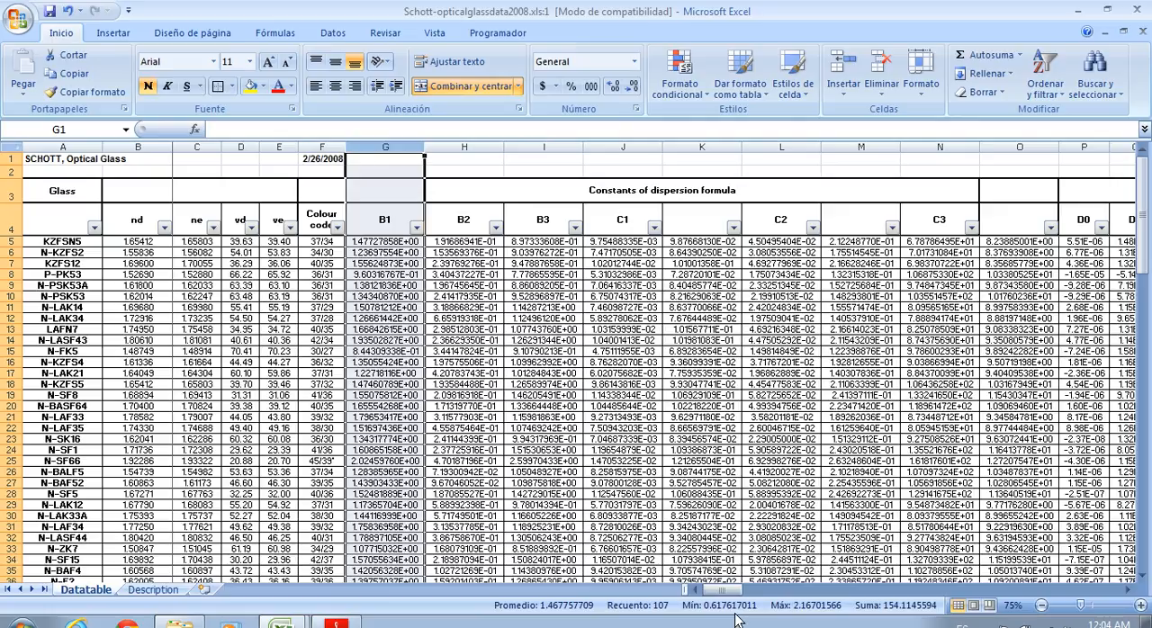
left_click(476, 150)
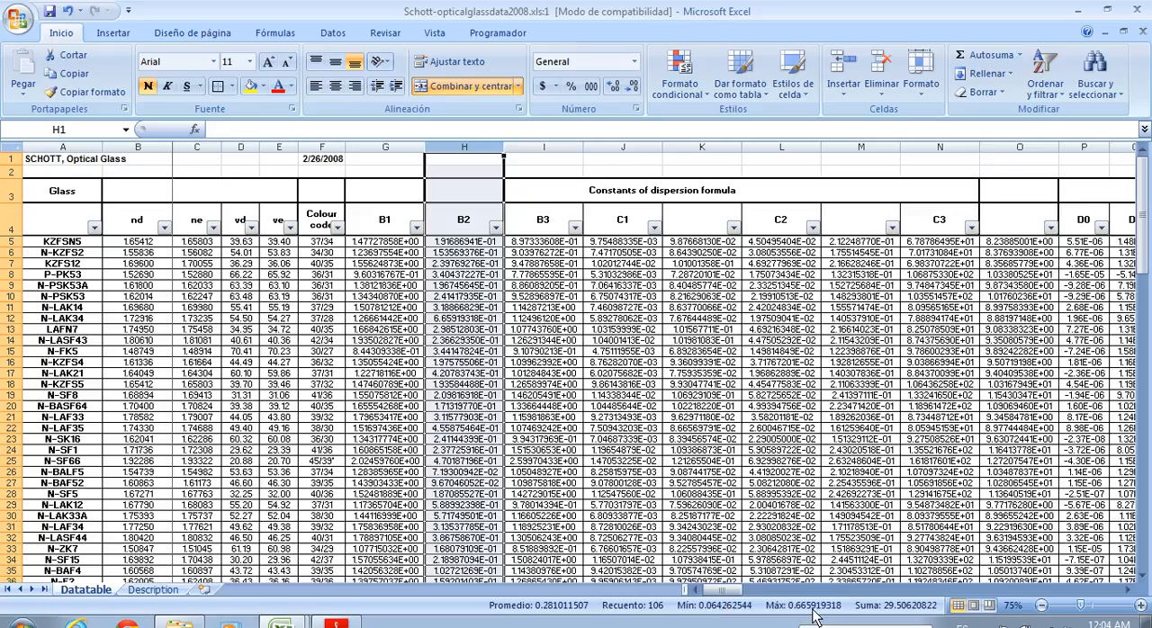
left_click(543, 340)
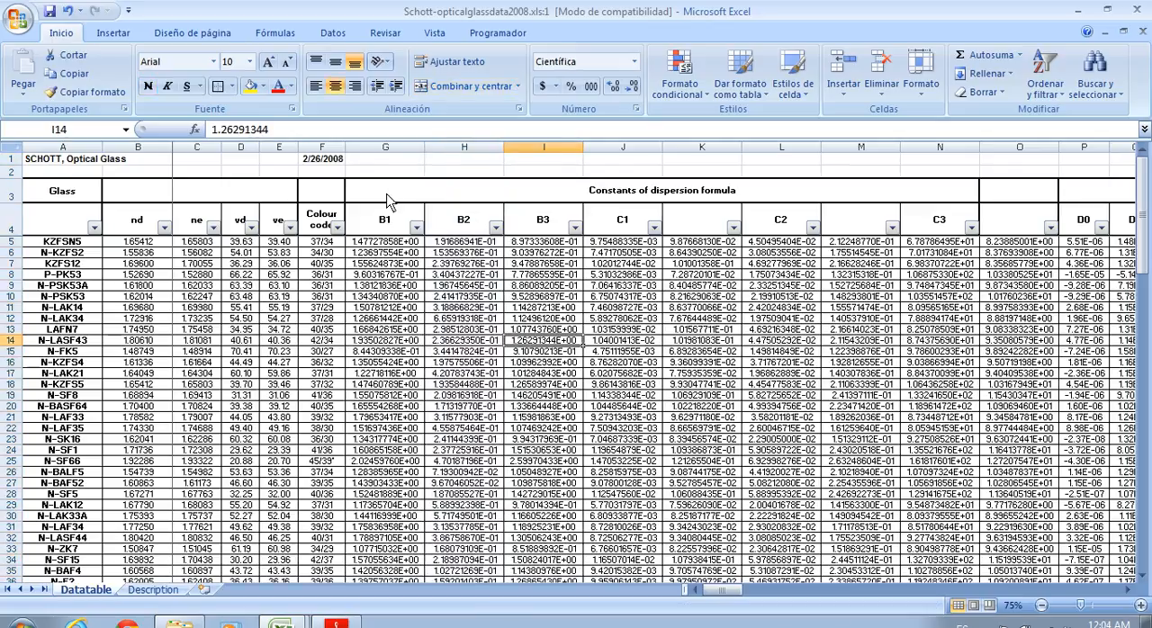
left_click(396, 147)
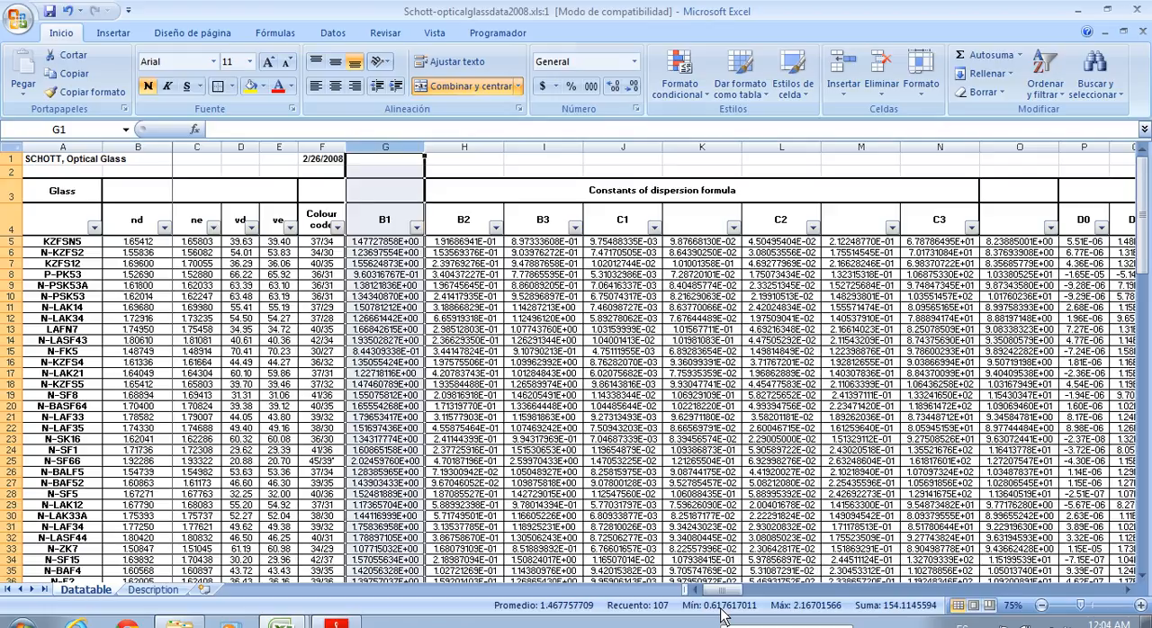
left_click(479, 243)
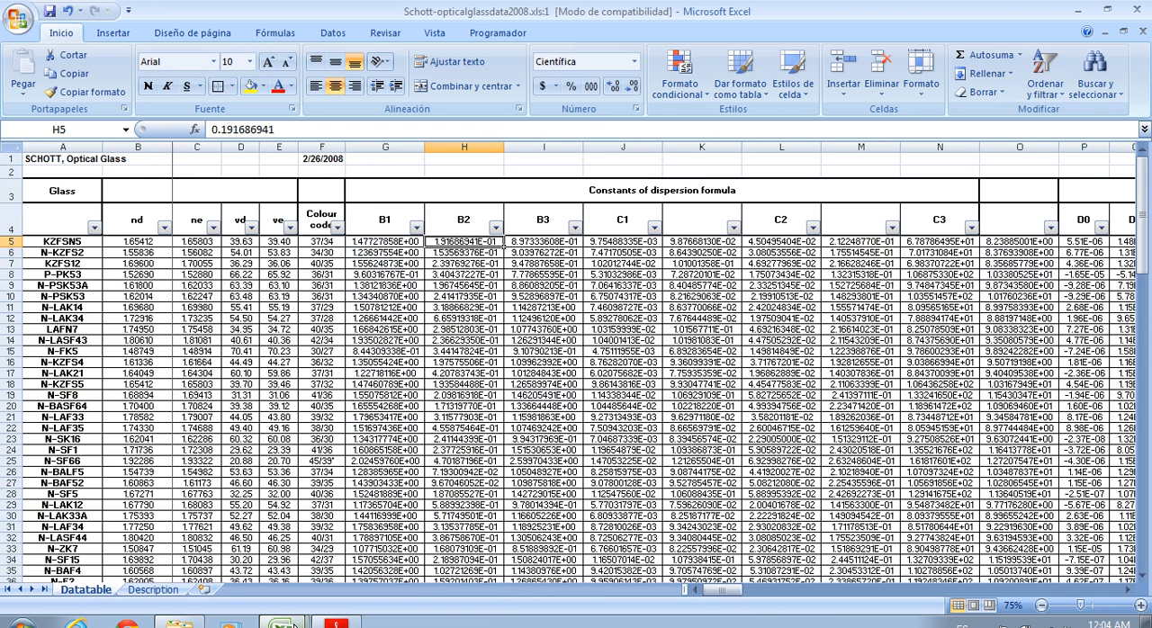
Read the minimum and maximum of the Schott C1 column and compare them with the C1 limits in Ajuste no lineal.xlsx
left_click(216, 561)
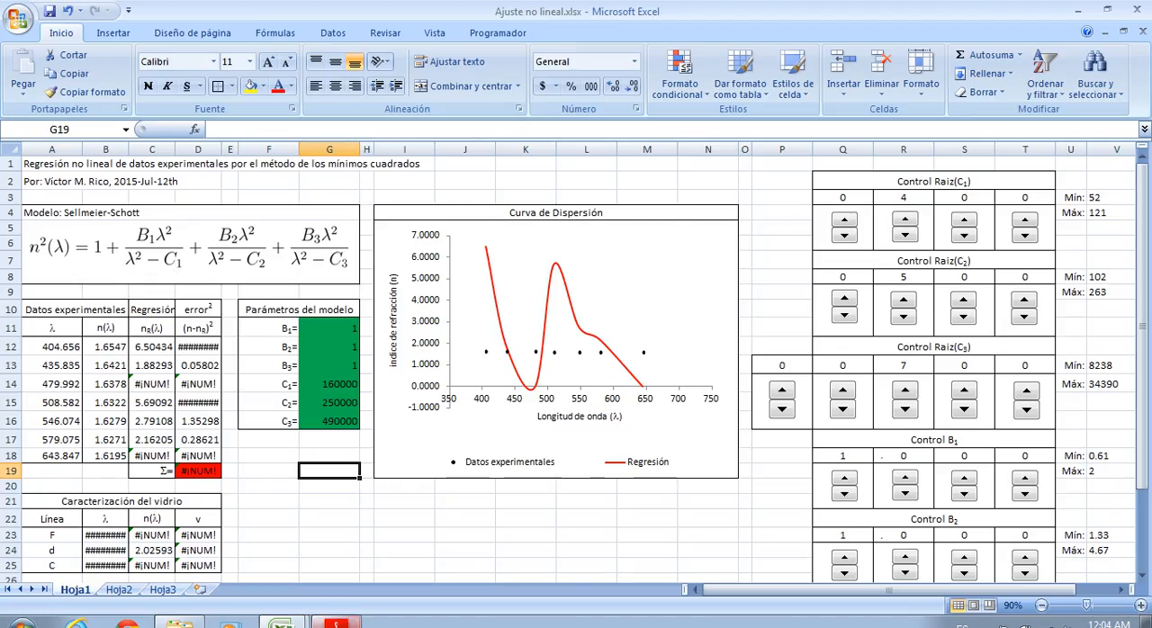
key("ctrl+F6")
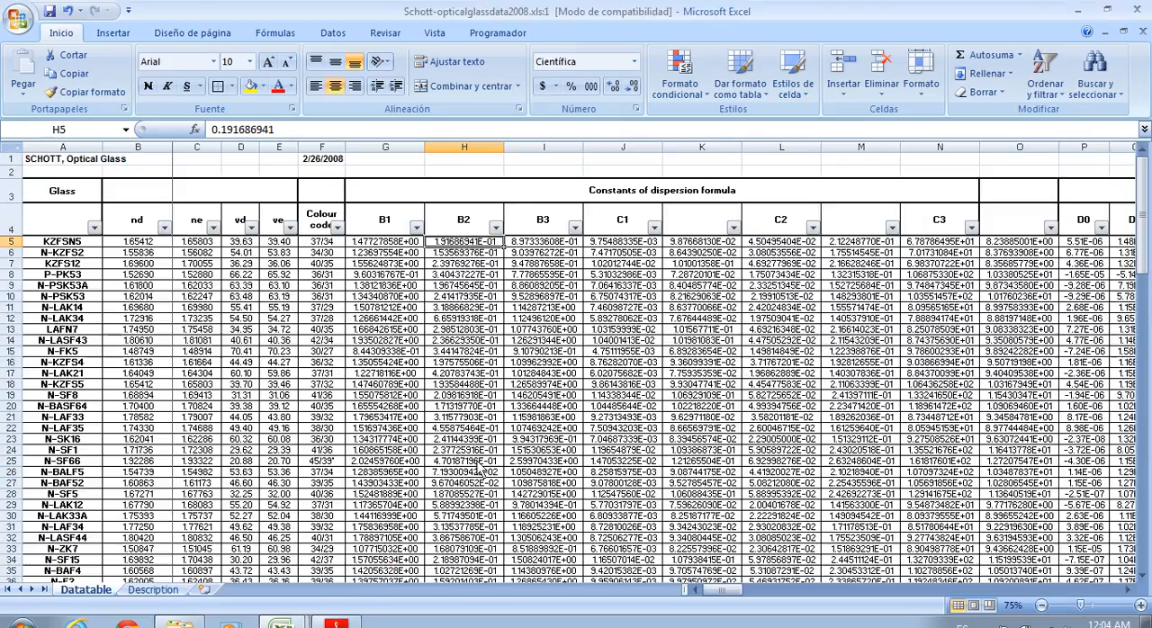
left_click(639, 155)
left_click(640, 159)
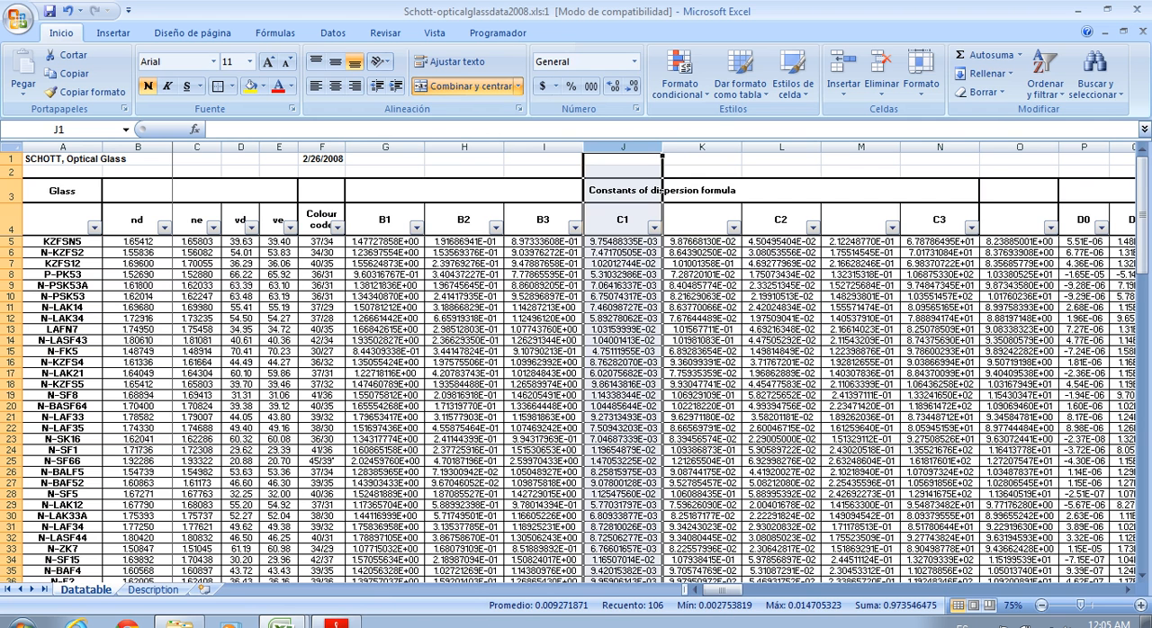
left_click(288, 621)
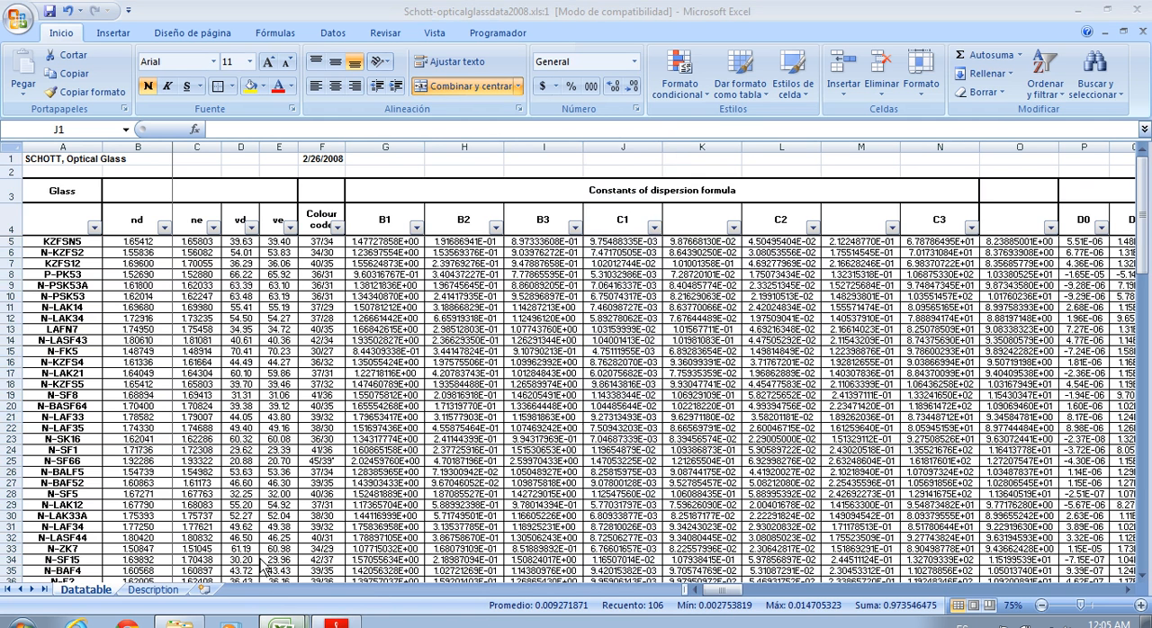
left_click(260, 563)
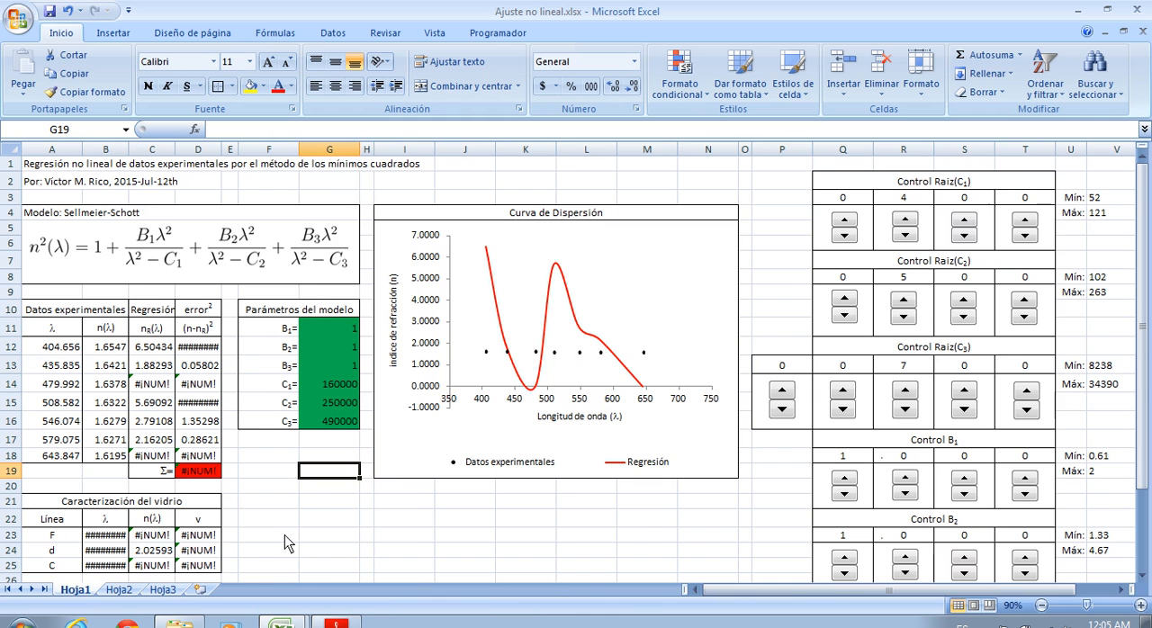
left_click(289, 617)
left_click(304, 584)
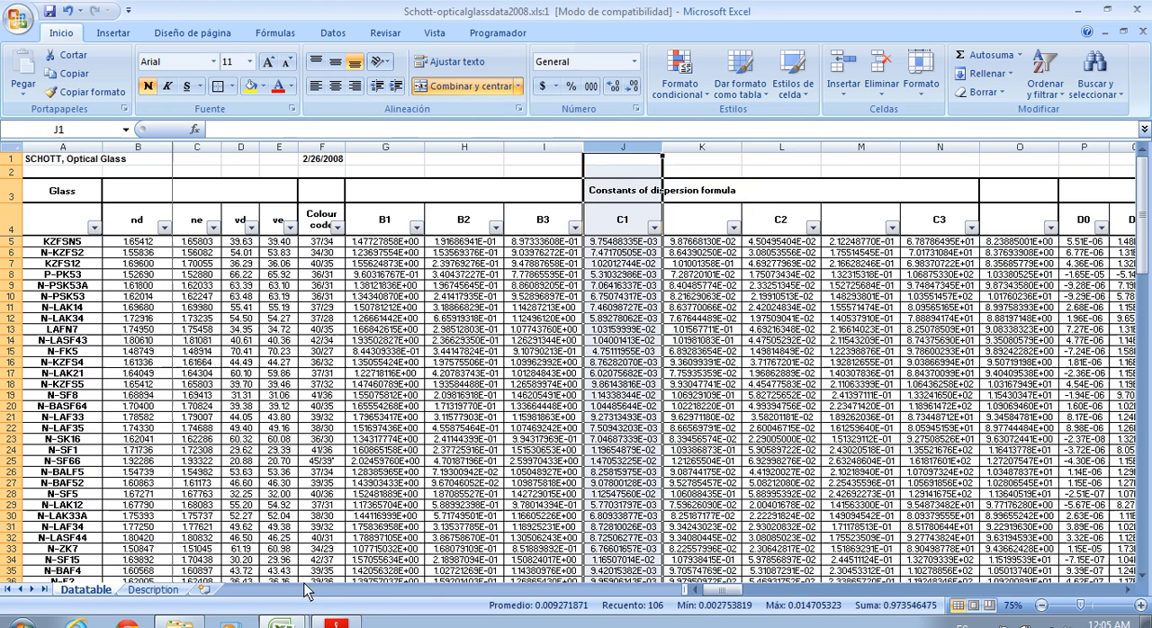
Inspect the square-root formula in K5 and read the minimum and maximum of column K
left_click(722, 155)
left_click(719, 245)
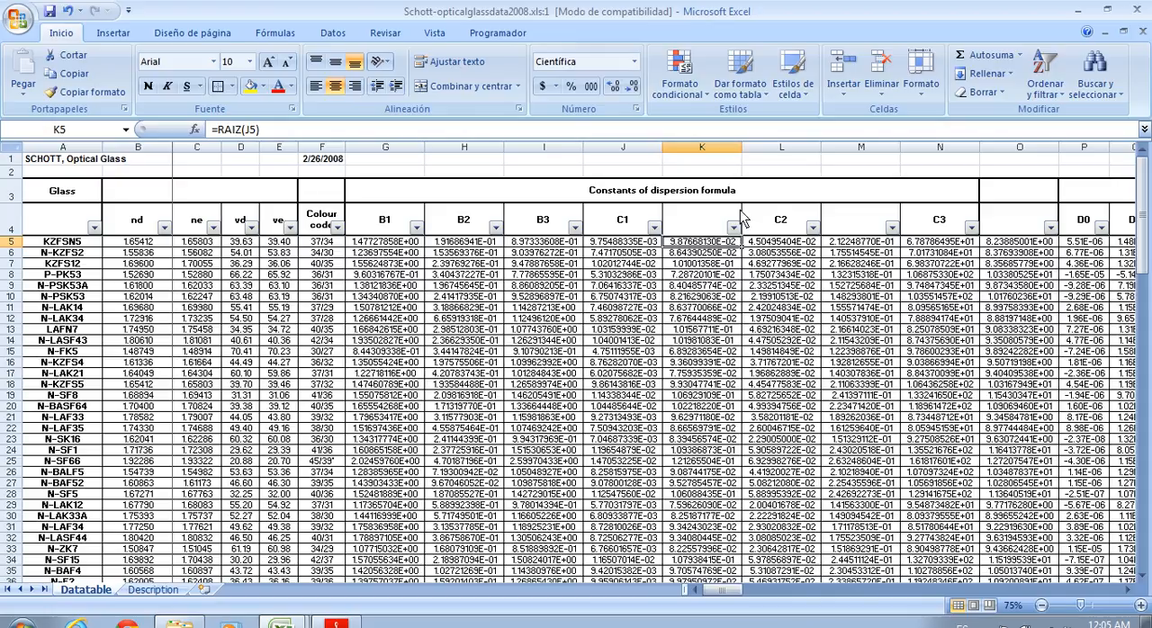
left_click(716, 150)
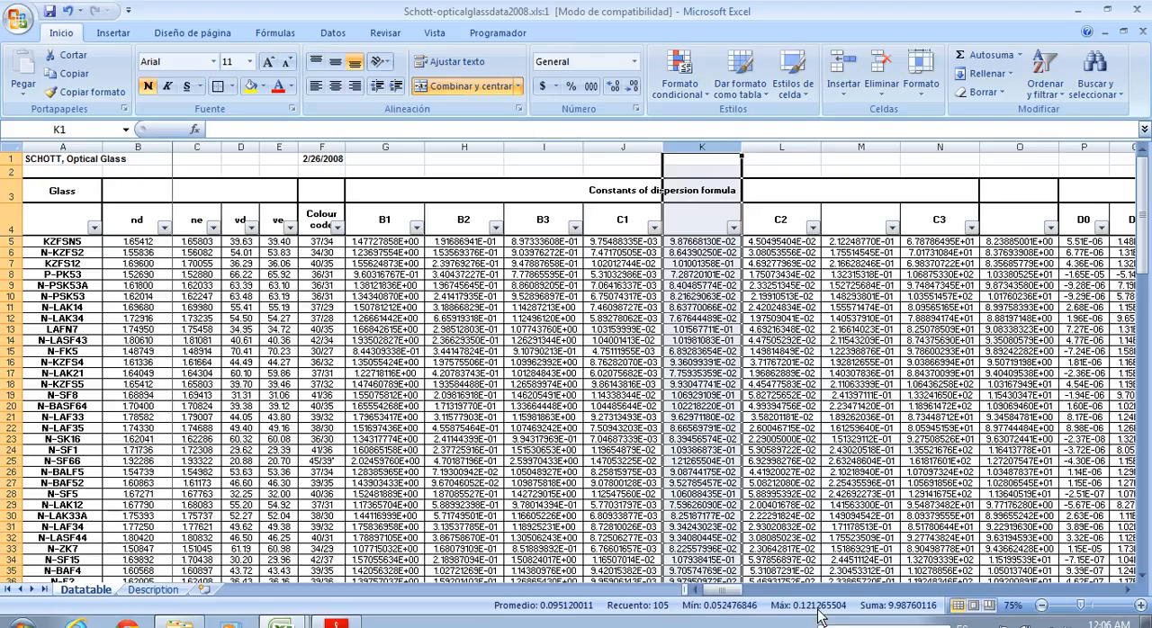
left_click(405, 505)
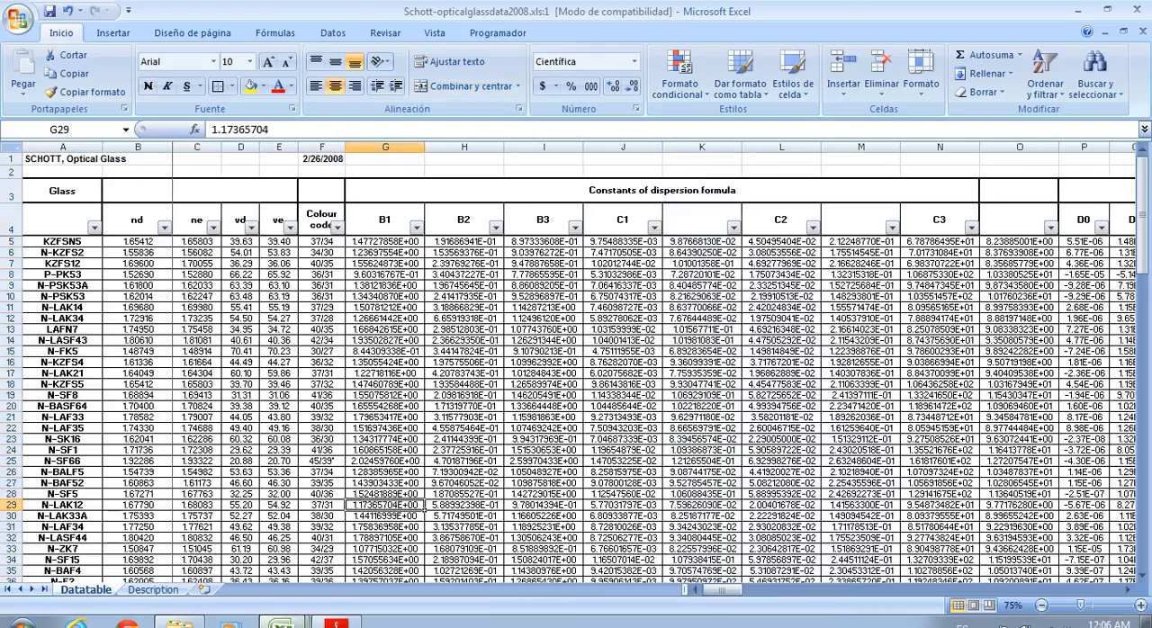
Switch to Ajuste no lineal.xlsx and examine the minimum and maximum limits listed beside the spinner controls
left_click(183, 570)
left_click(642, 541)
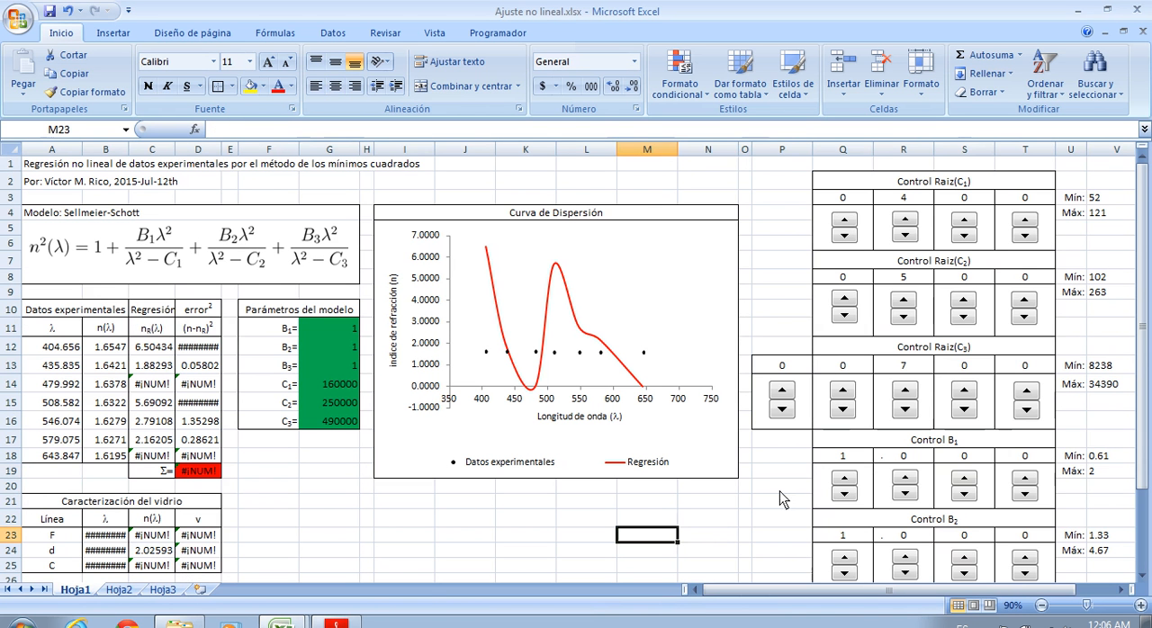
left_click_drag(1083, 199, 1086, 223)
left_click(1109, 259)
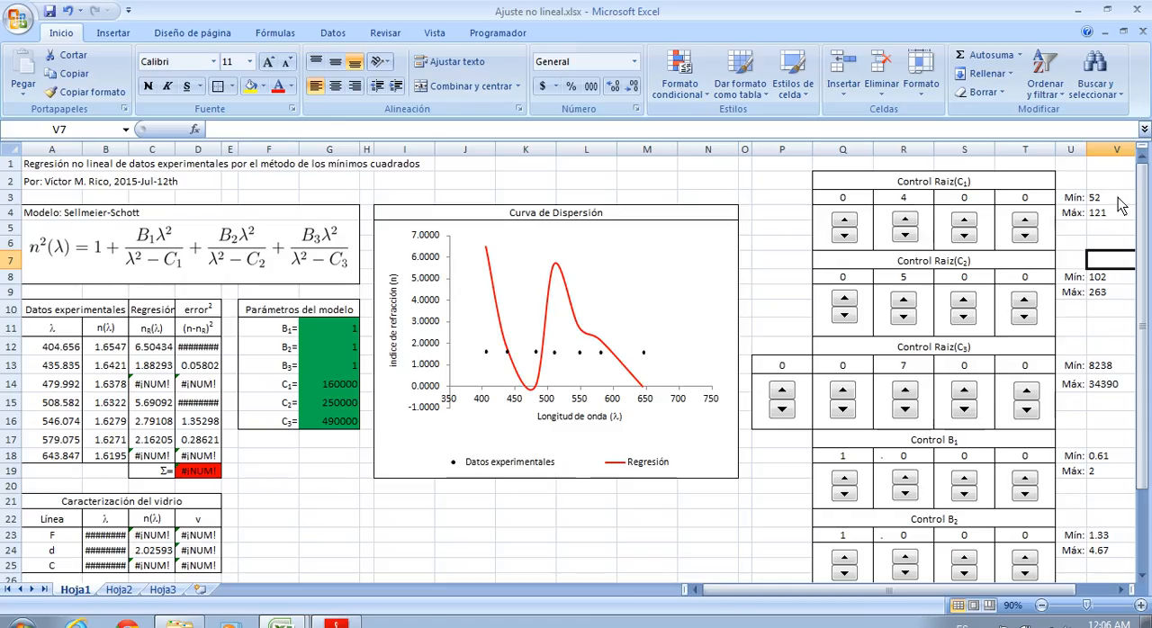
left_click_drag(1116, 201, 1113, 223)
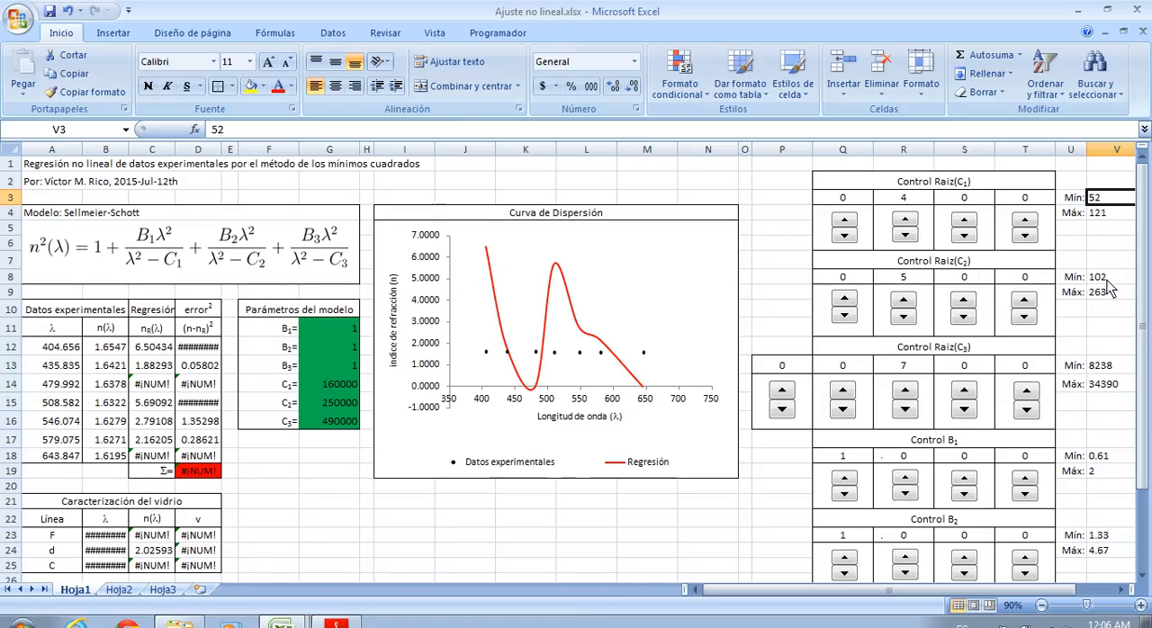
left_click_drag(1109, 279, 1113, 294)
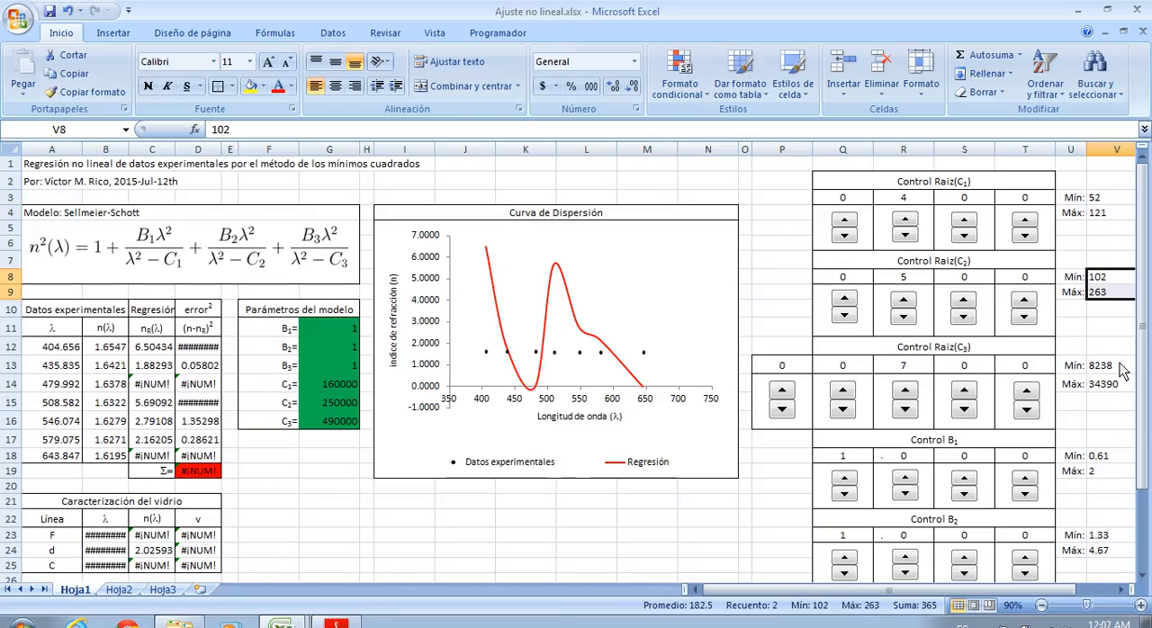
scroll(1119, 387, "down", 2)
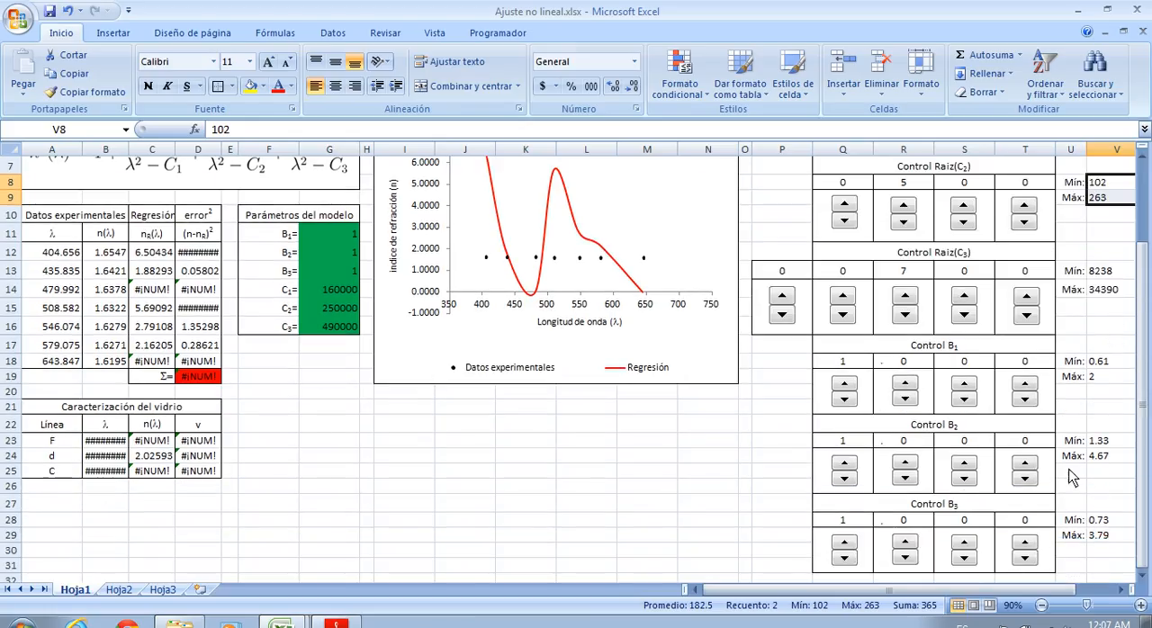
scroll(1094, 324, "up", 2)
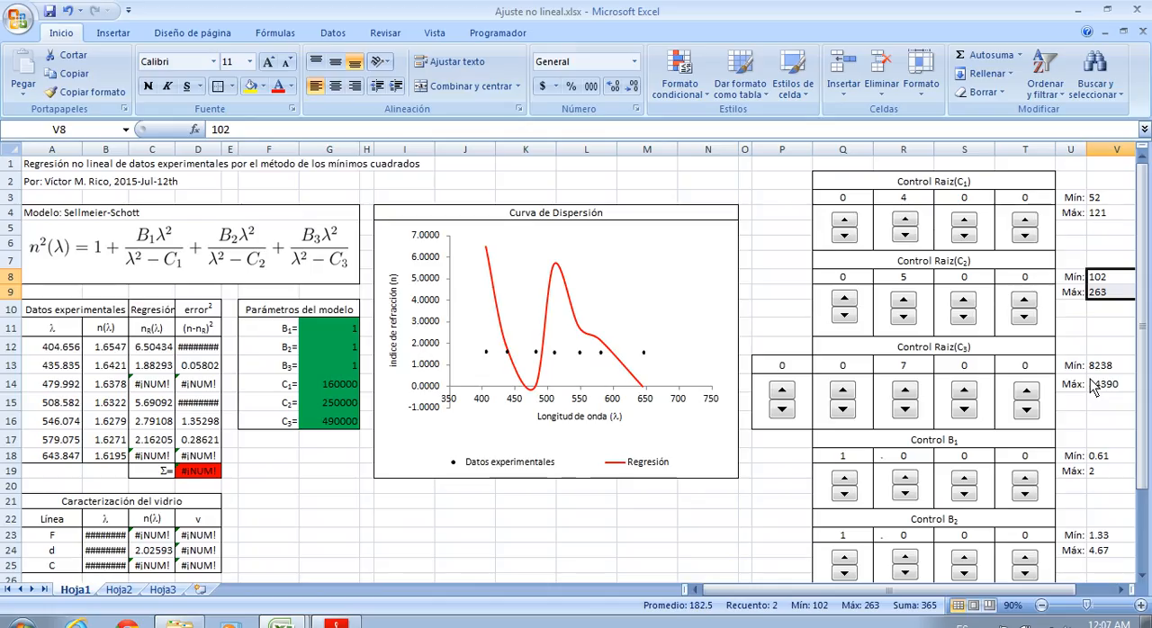
left_click(1096, 244)
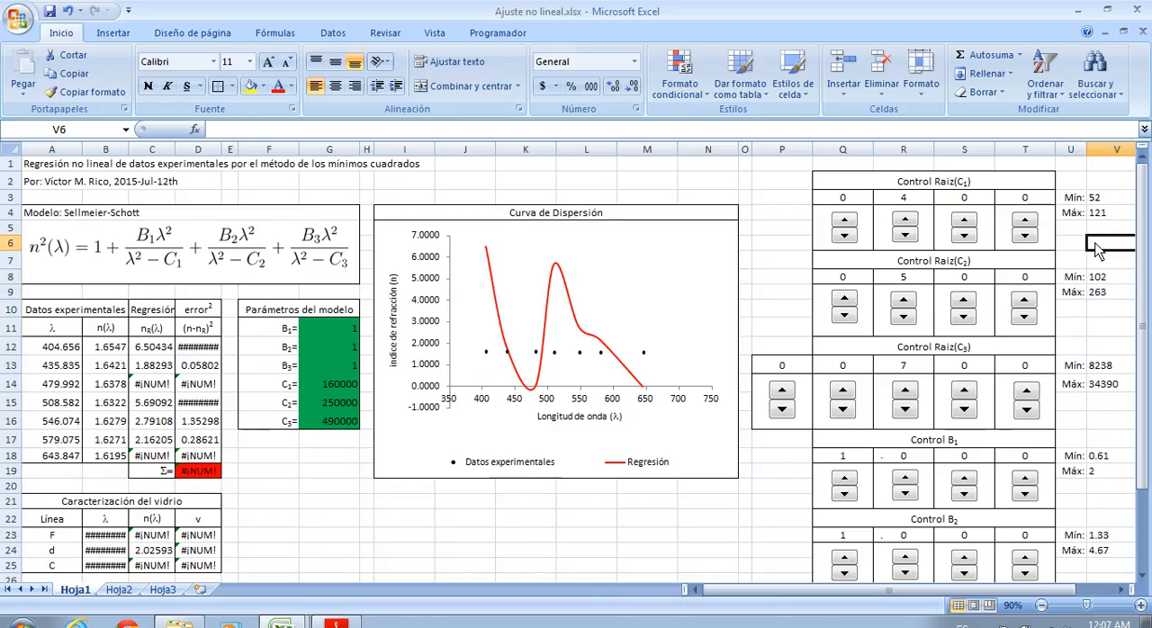
Set the Raiz(C1) spinner digits to 0 0 5 2, matching the minimum of 52
left_click(1107, 199)
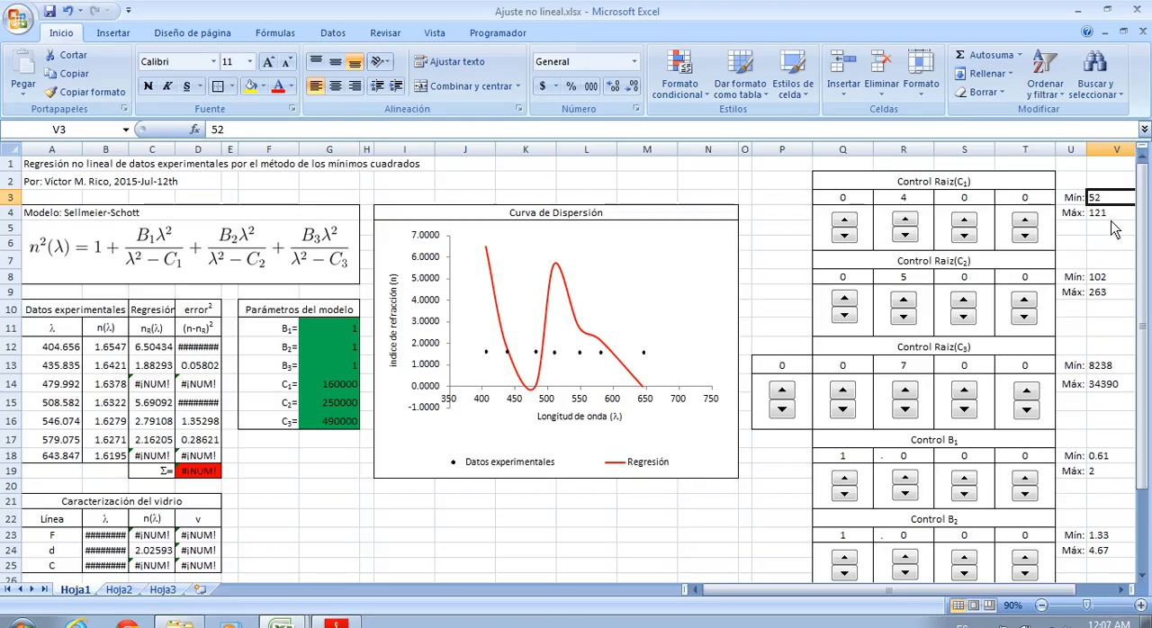
left_click(905, 236)
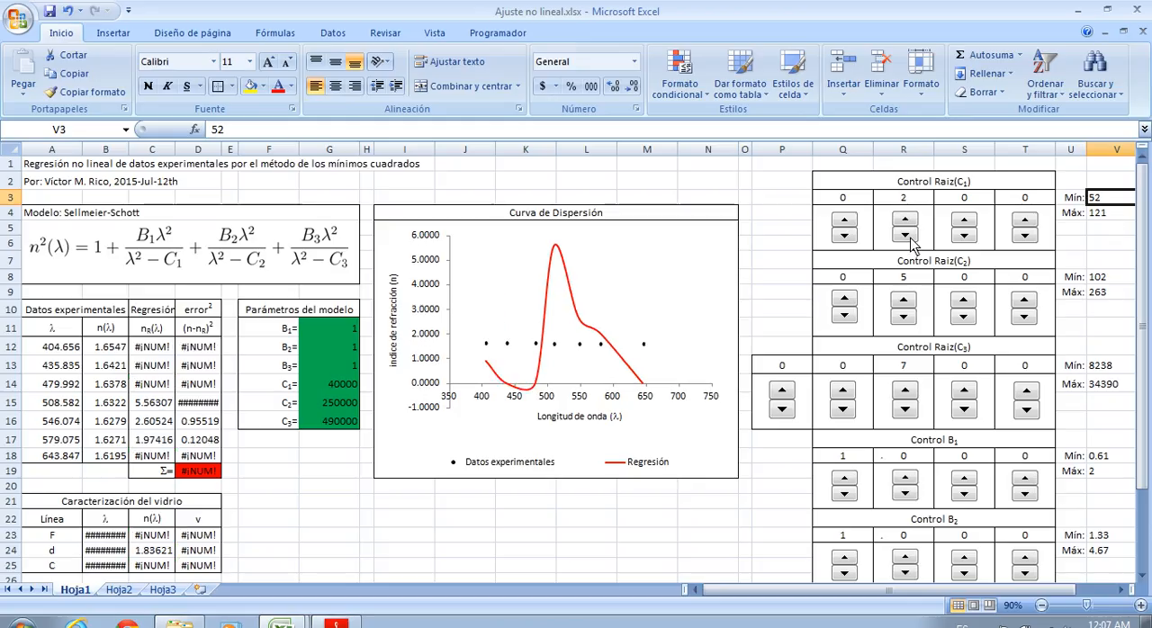
left_click(964, 220)
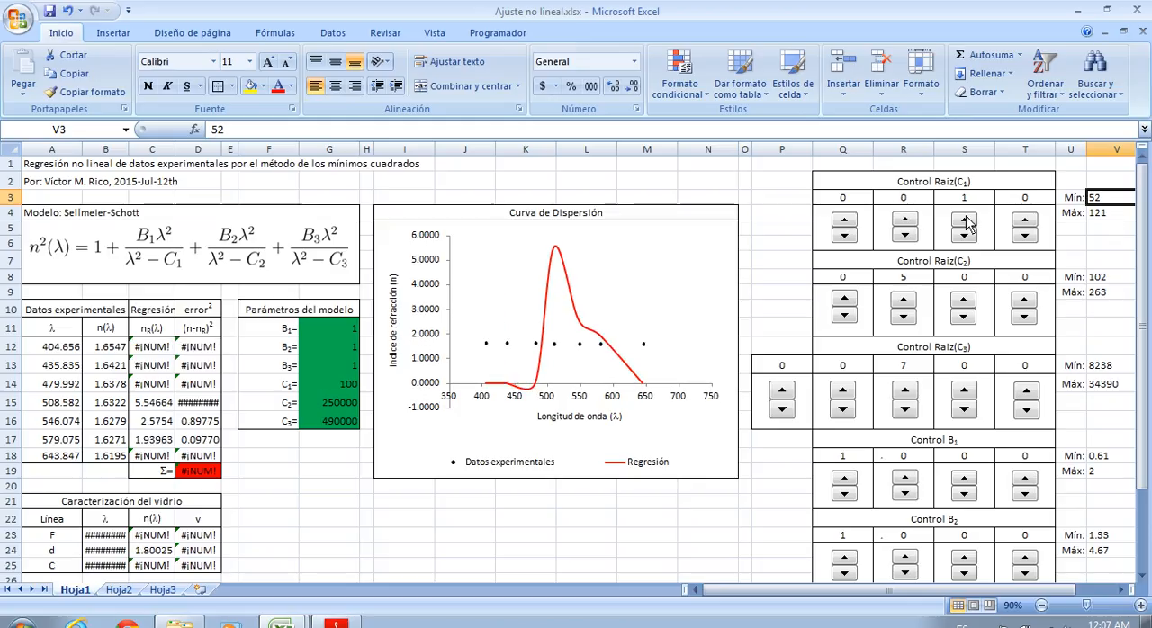
left_click(964, 220)
left_click(964, 221)
left_click(963, 220)
left_click(963, 221)
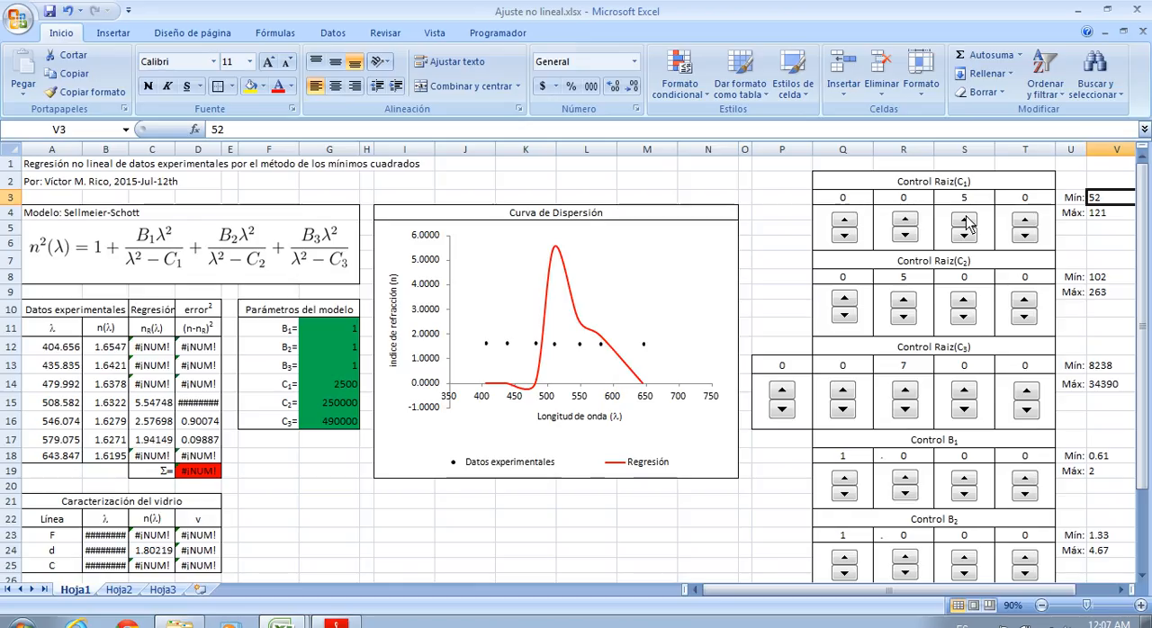
left_click(1025, 221)
left_click(1024, 221)
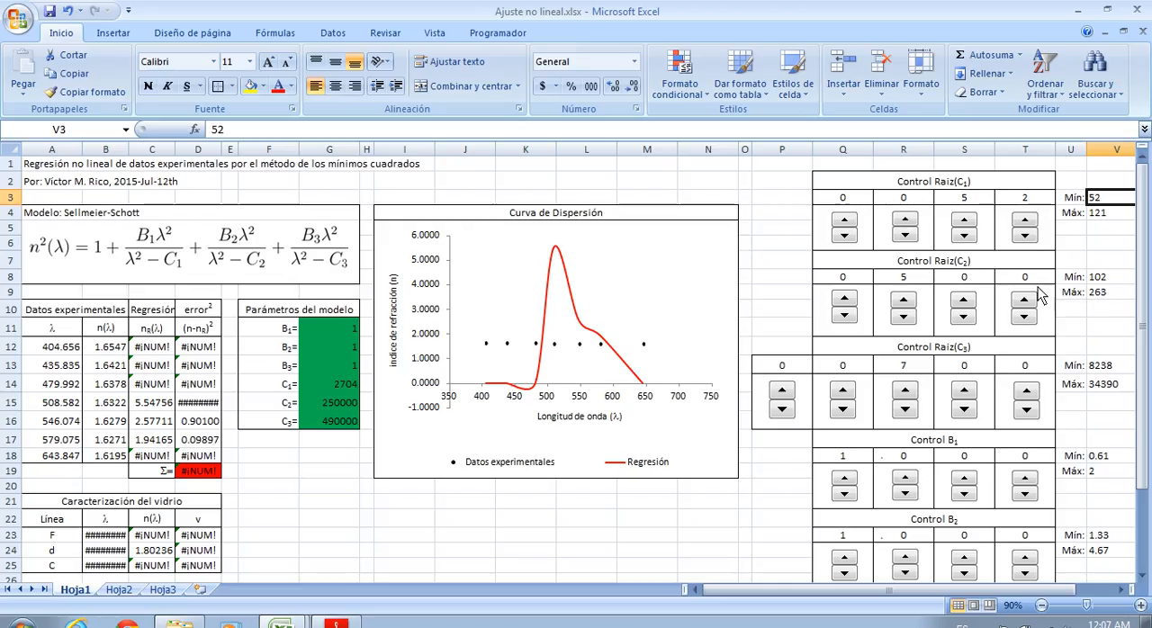
Set the Raiz(C2) spinner digits to 0 1 0 2, matching the minimum of 102
left_click(903, 317)
left_click(904, 317)
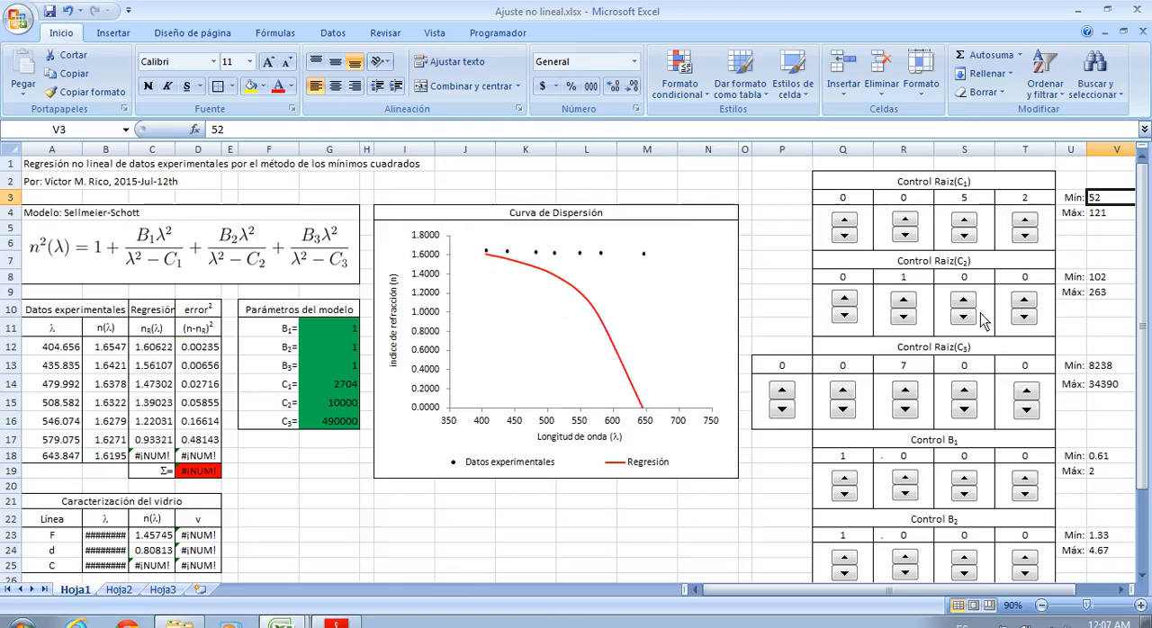
left_click(1024, 300)
left_click(1024, 300)
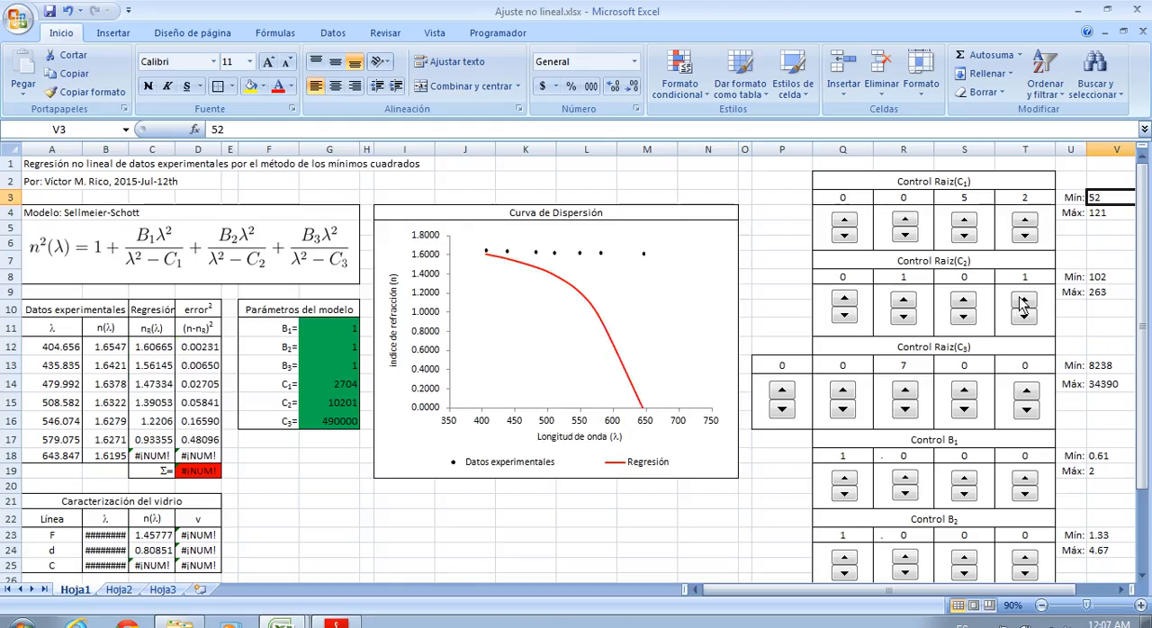
scroll(1096, 412, "down", 1)
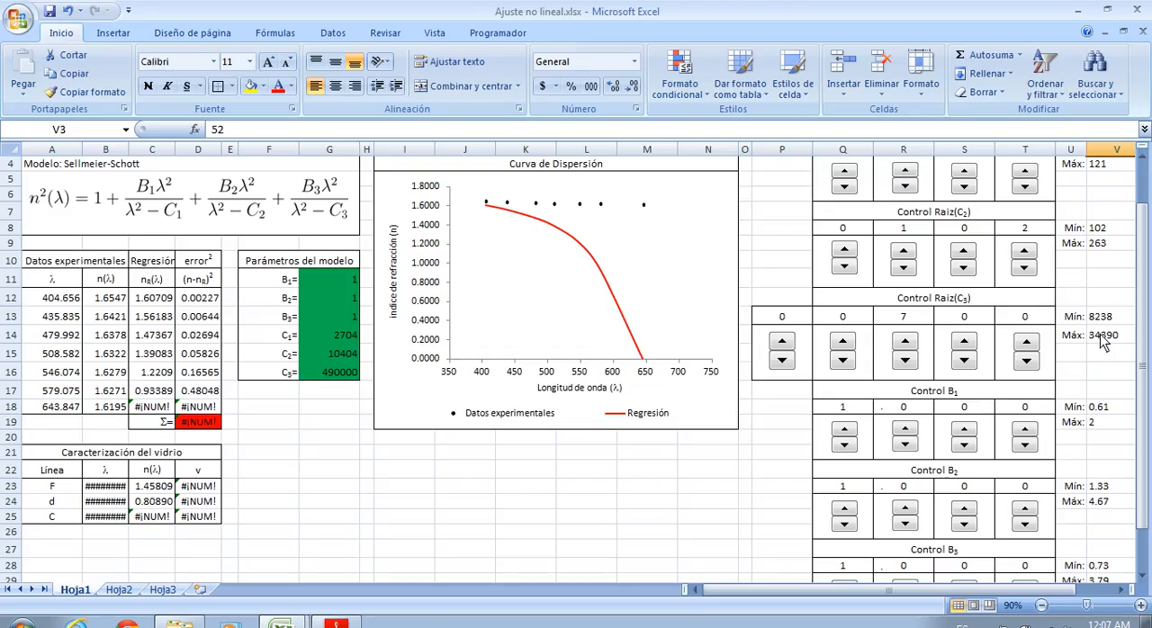
Set the Raiz(C3) spinner digits to 0 8 2 3 8, matching the minimum of 8238
left_click(844, 343)
left_click(844, 342)
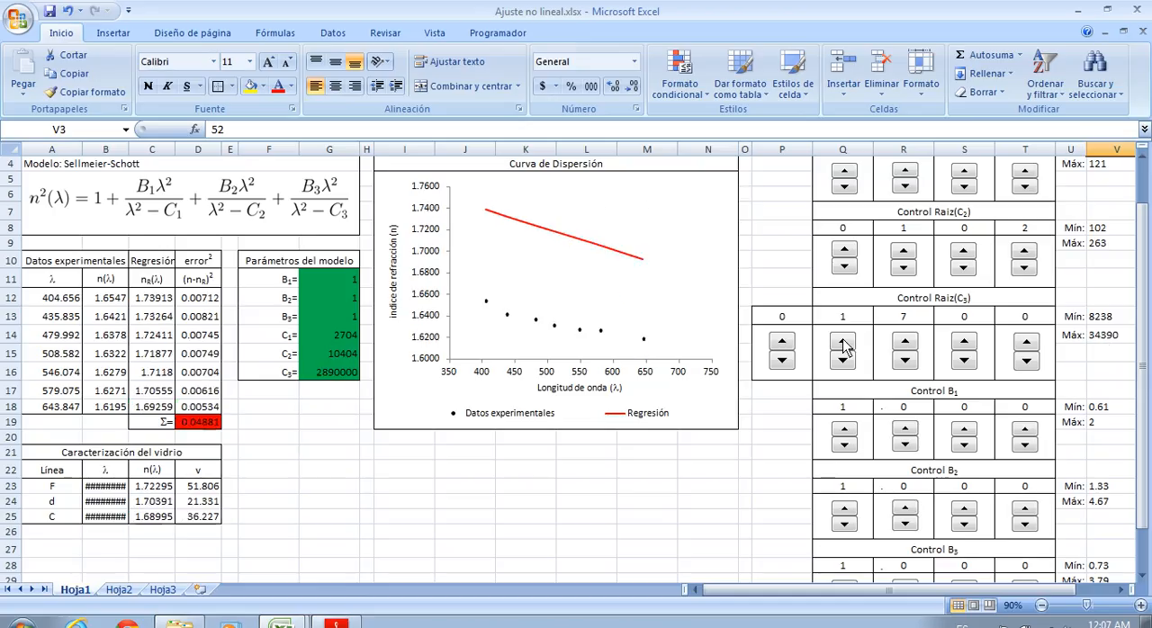
left_click(844, 342)
left_click(844, 343)
left_click(844, 342)
left_click(844, 342)
left_click(844, 343)
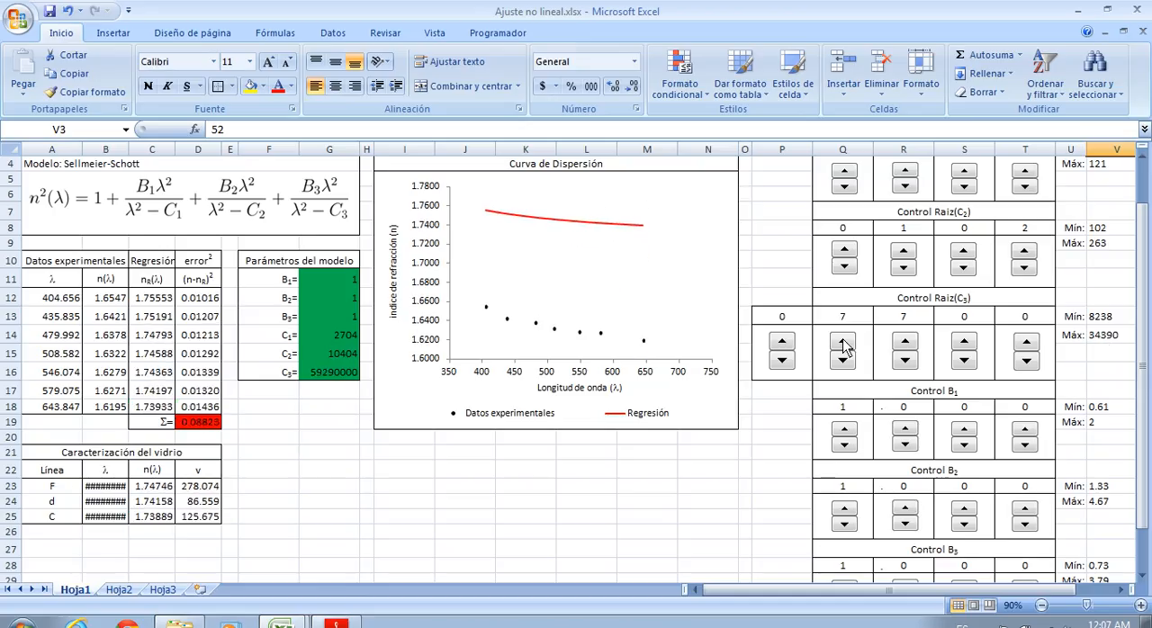
left_click(844, 343)
left_click(913, 362)
left_click(913, 362)
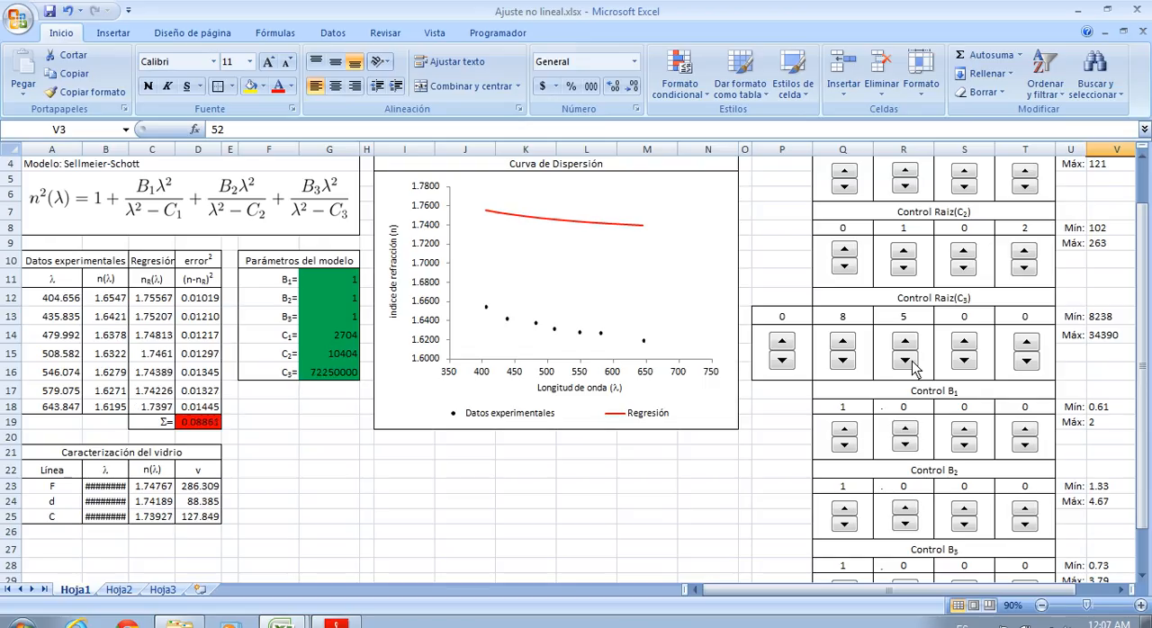
left_click(912, 362)
left_click(913, 361)
left_click(912, 361)
left_click(912, 361)
left_click(907, 340)
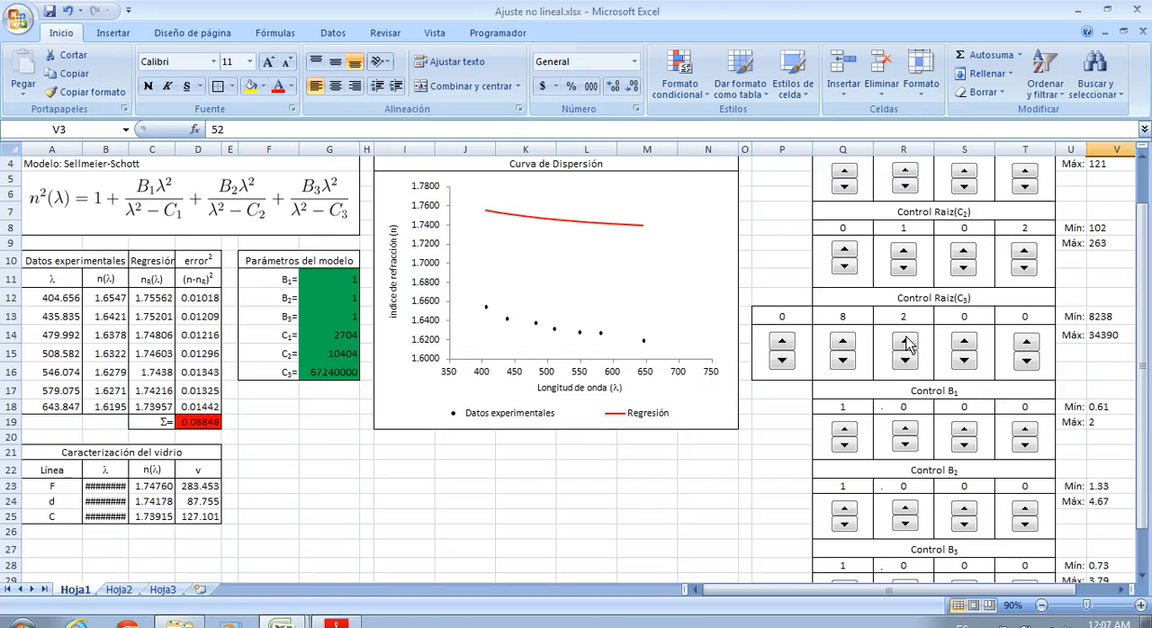
left_click(964, 343)
left_click(963, 343)
left_click(964, 343)
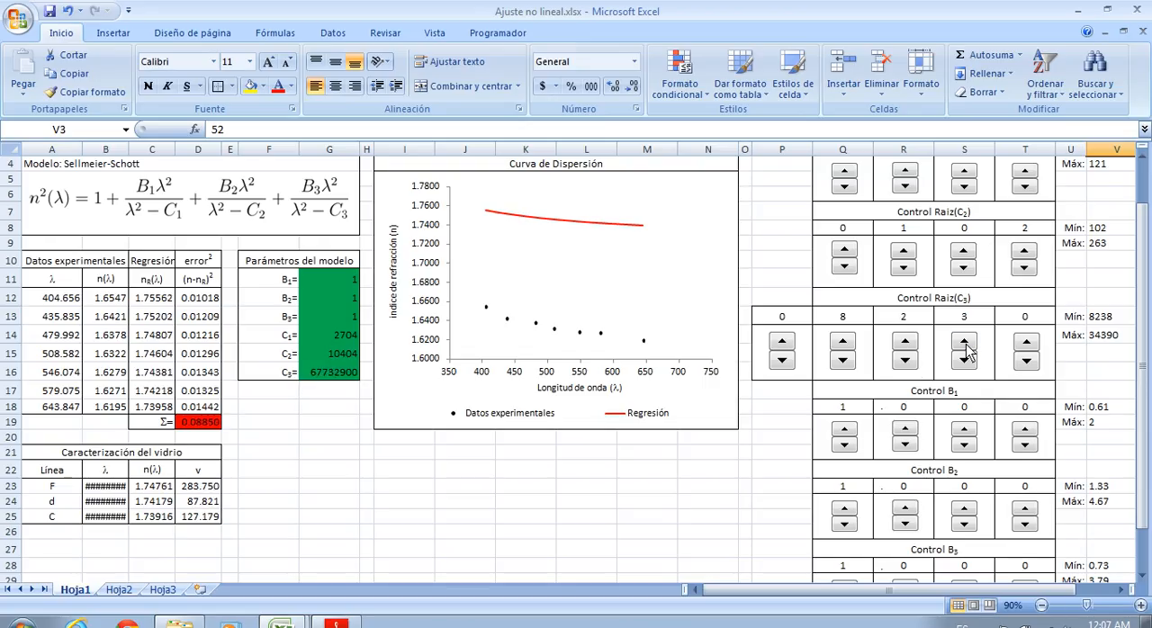
left_click(1025, 342)
left_click(1025, 342)
left_click(1025, 343)
left_click(1026, 343)
left_click(1026, 343)
left_click(1027, 343)
left_click(1026, 343)
left_click(1026, 342)
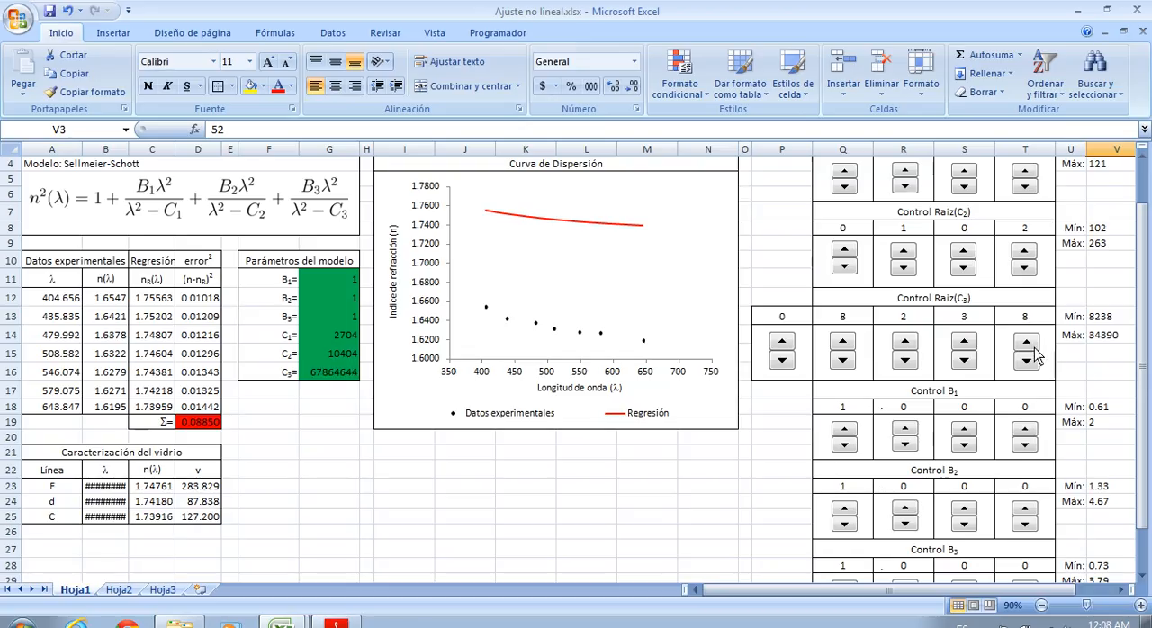
Set the B1 spinner digits to 0.610, matching the minimum of 0.61
left_click(1085, 372)
scroll(1086, 370, "down", 1)
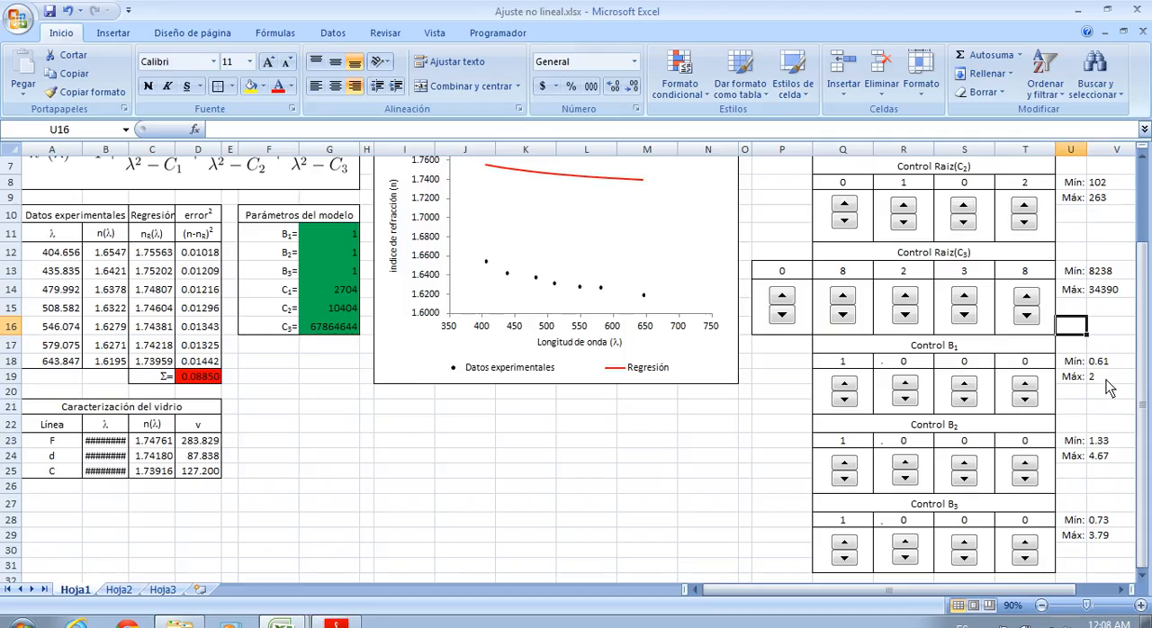
left_click(844, 398)
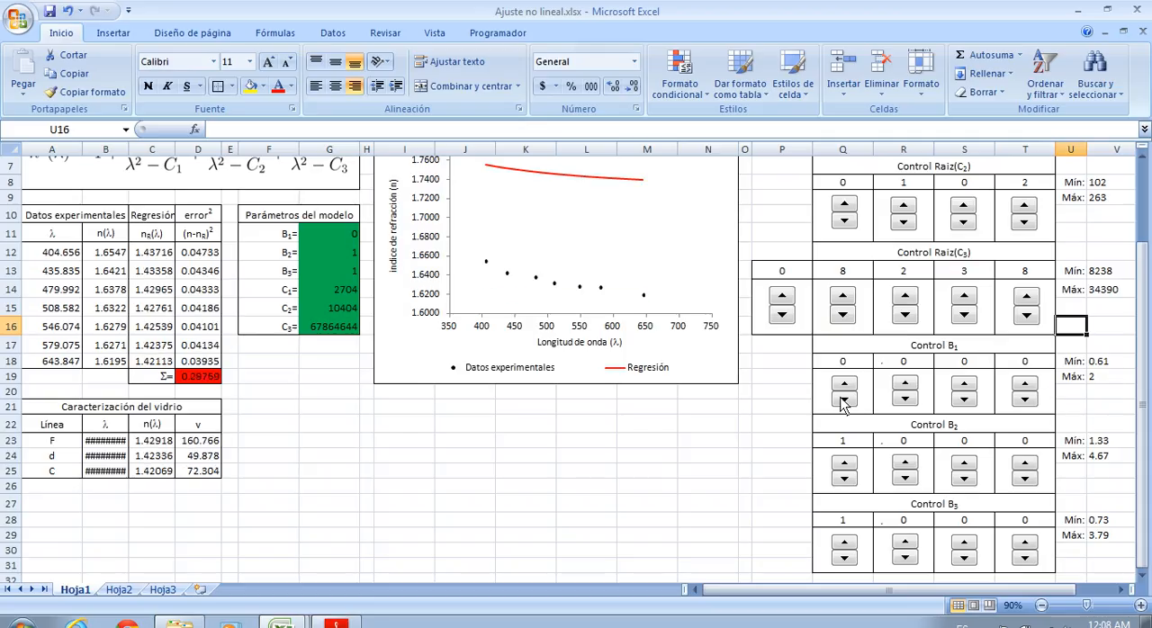
left_click(910, 383)
left_click(910, 383)
left_click(910, 384)
left_click(910, 383)
left_click(910, 383)
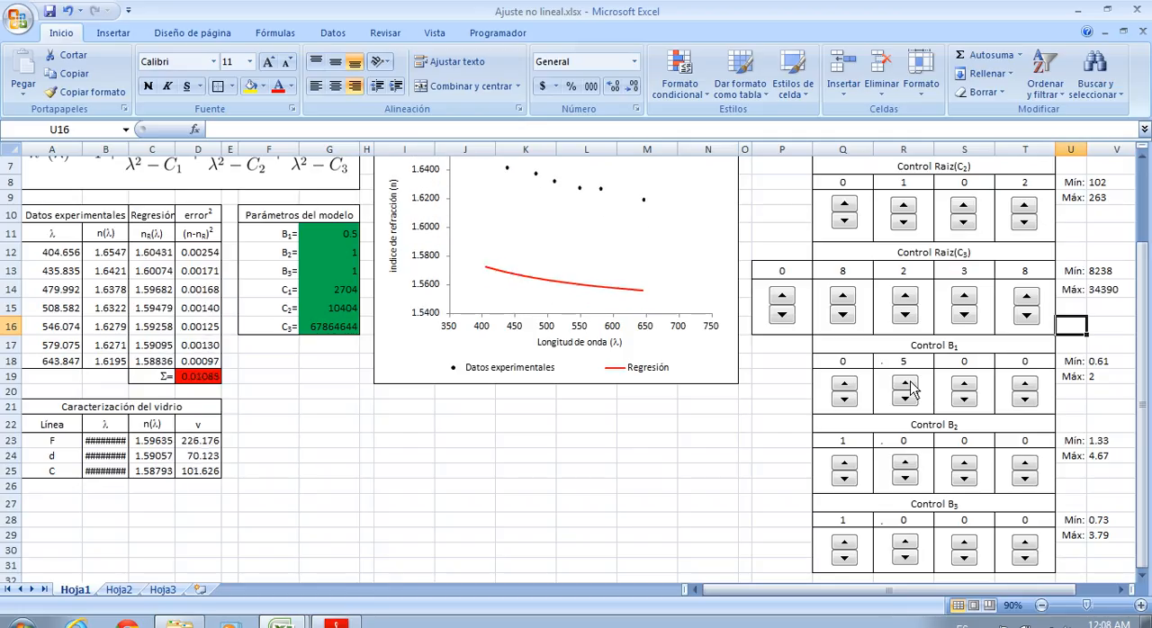
left_click(905, 384)
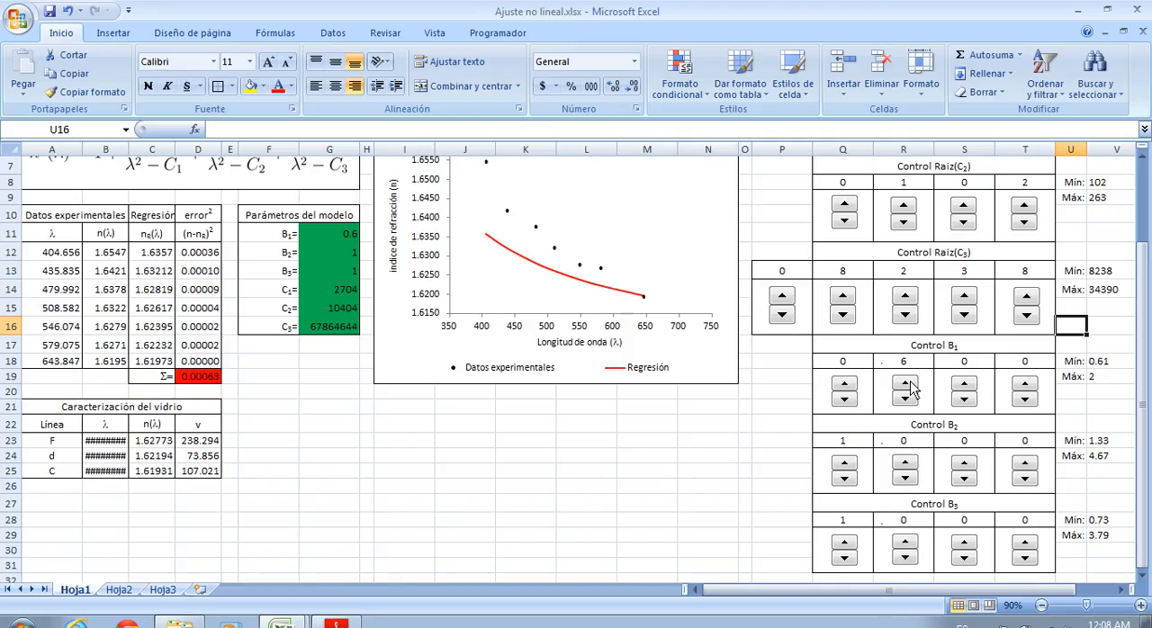
scroll(912, 387, "up", 1)
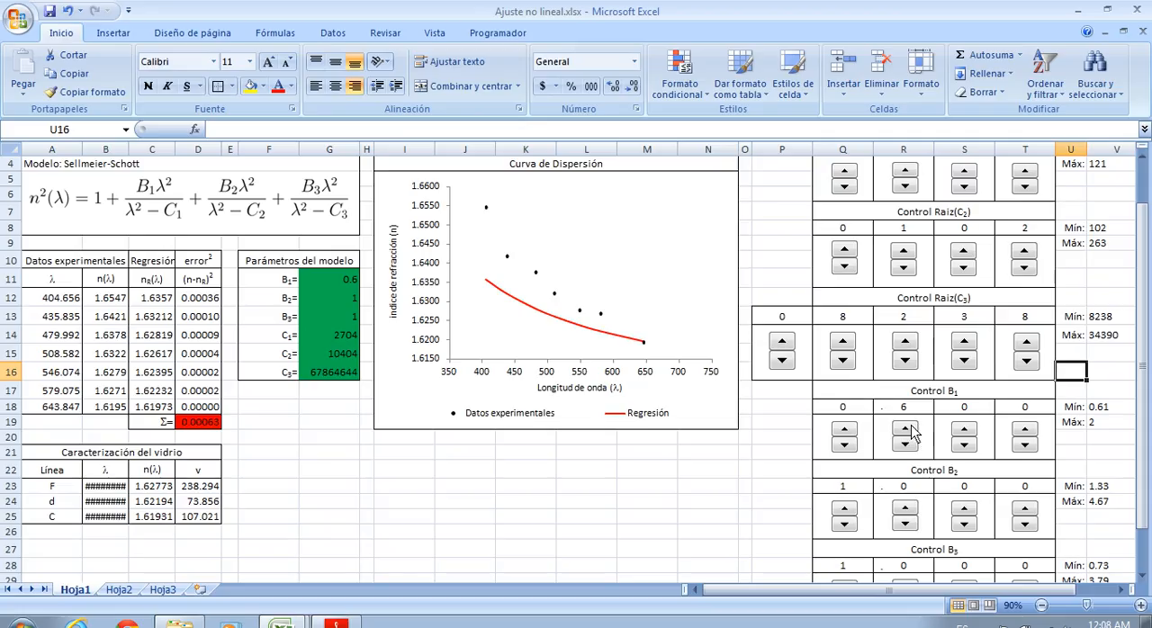
left_click(964, 429)
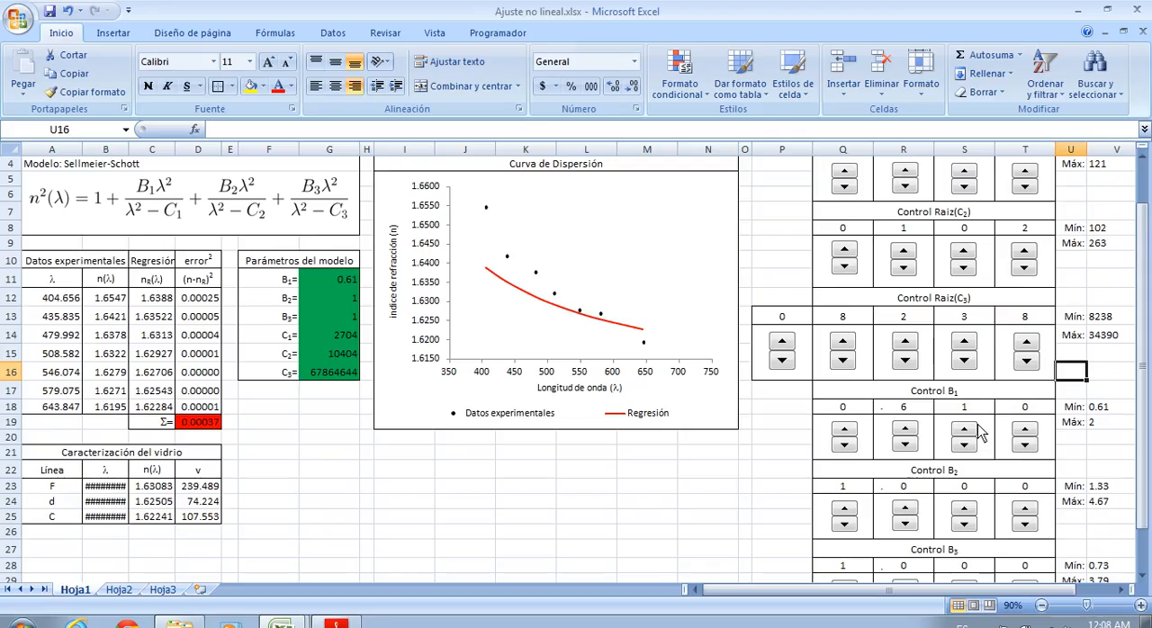
Set the B2 spinner digits to 1.330, matching the minimum of 1.33
scroll(1048, 432, "down", 1)
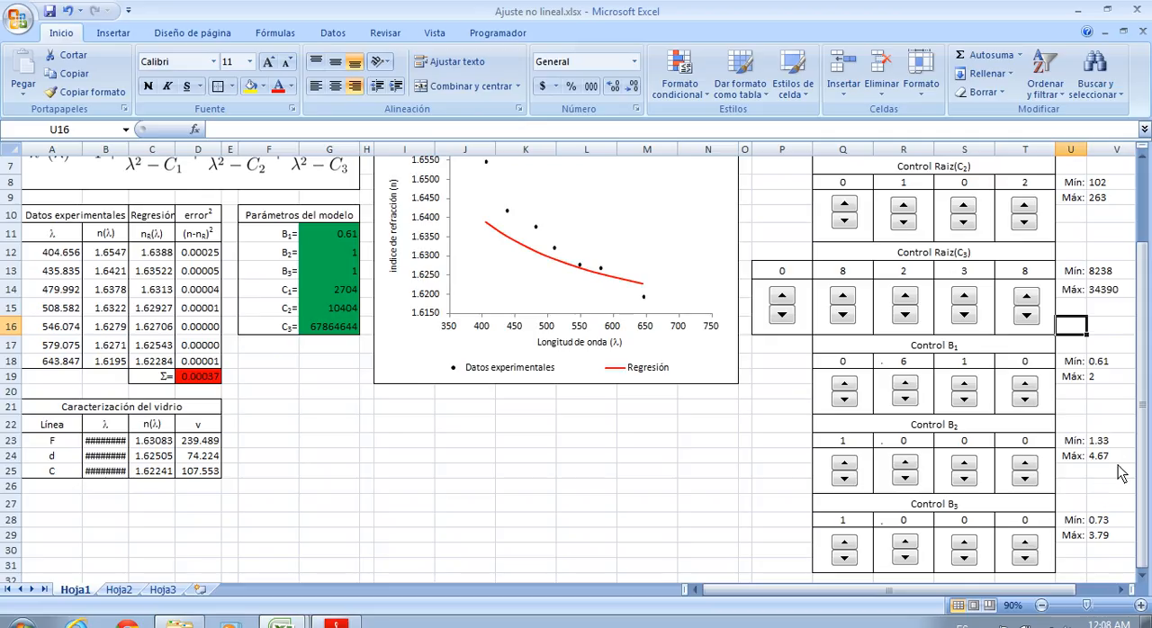
left_click(905, 464)
left_click(905, 464)
left_click(905, 464)
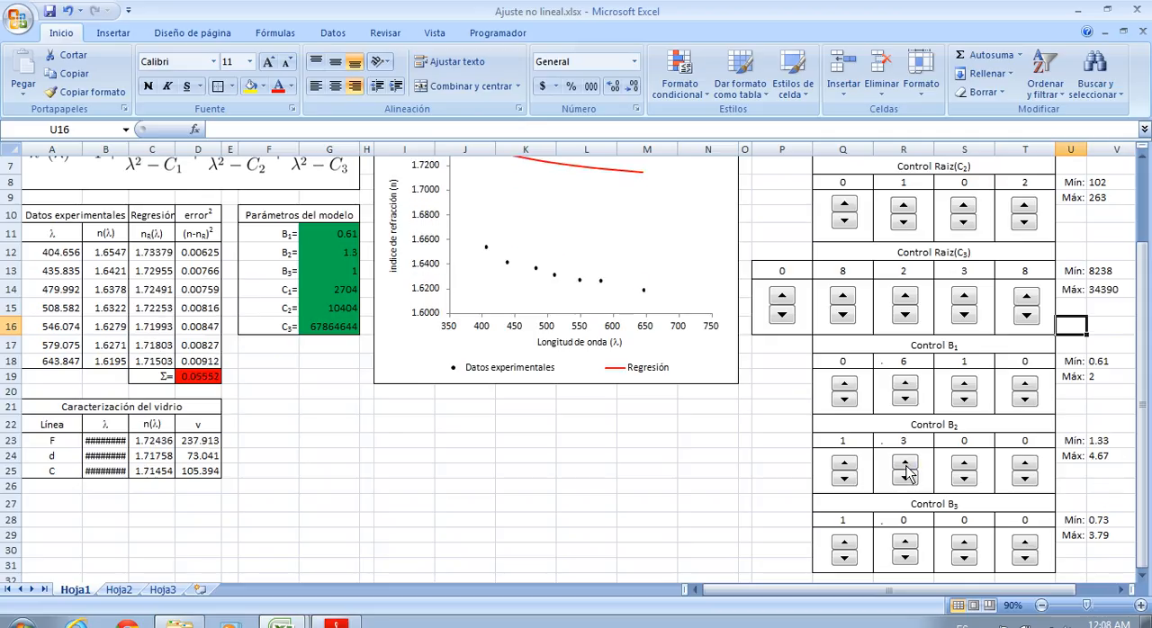
left_click(963, 464)
left_click(964, 464)
left_click(964, 464)
scroll(967, 475, "up", 1)
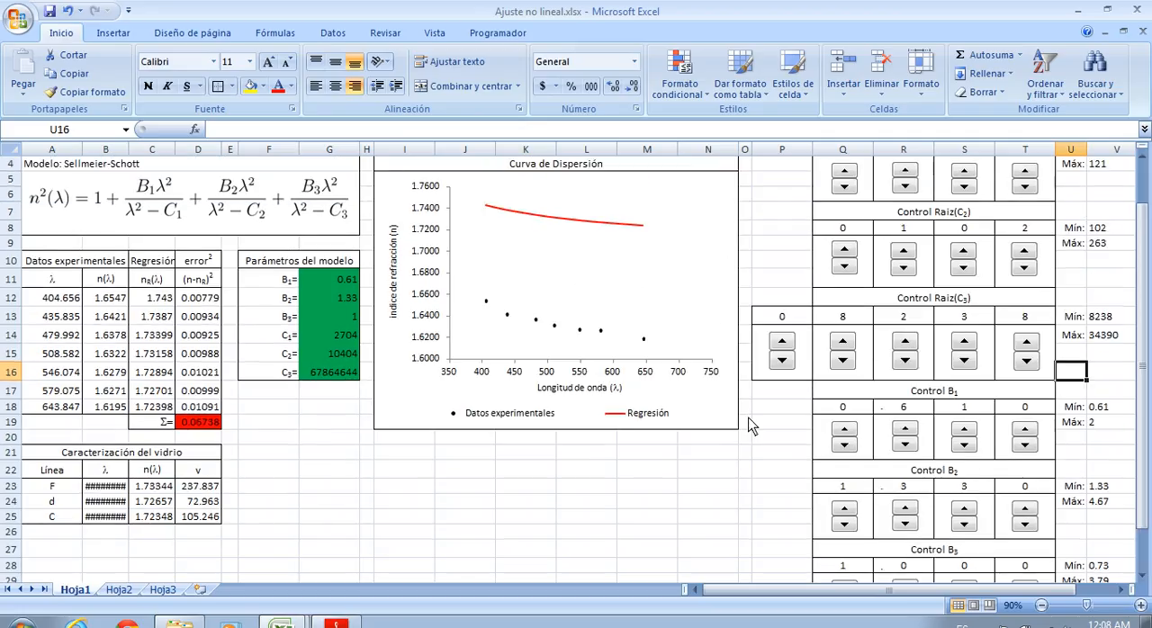
Set the B3 spinner digits to 0.730, matching the minimum of 0.73
scroll(1011, 405, "down", 2)
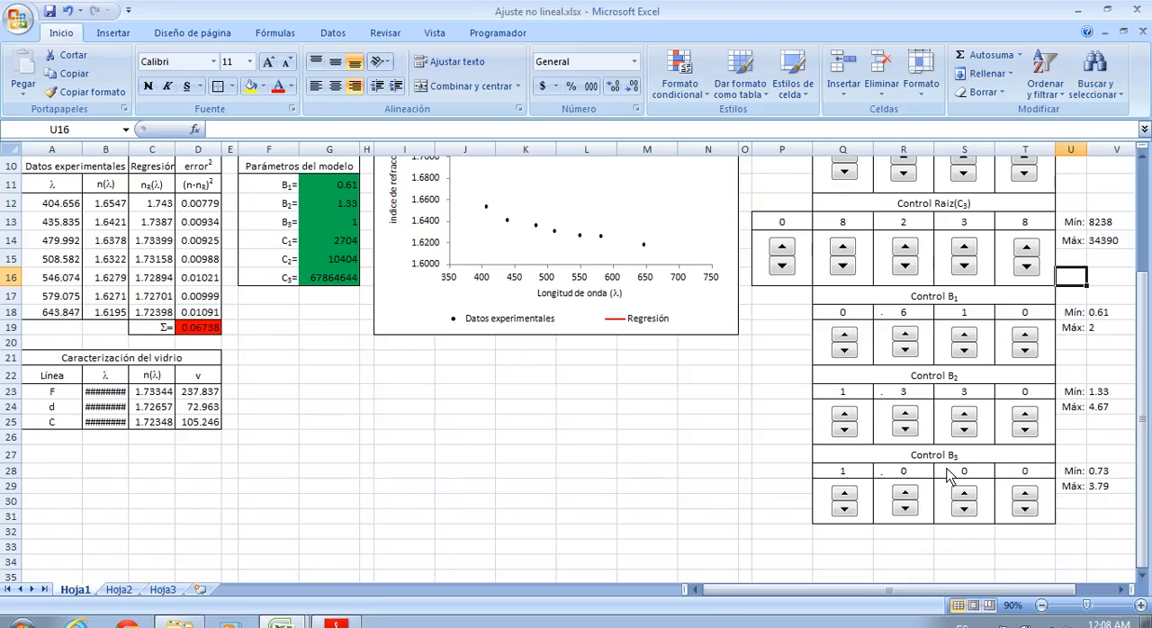
left_click(840, 514)
left_click(911, 497)
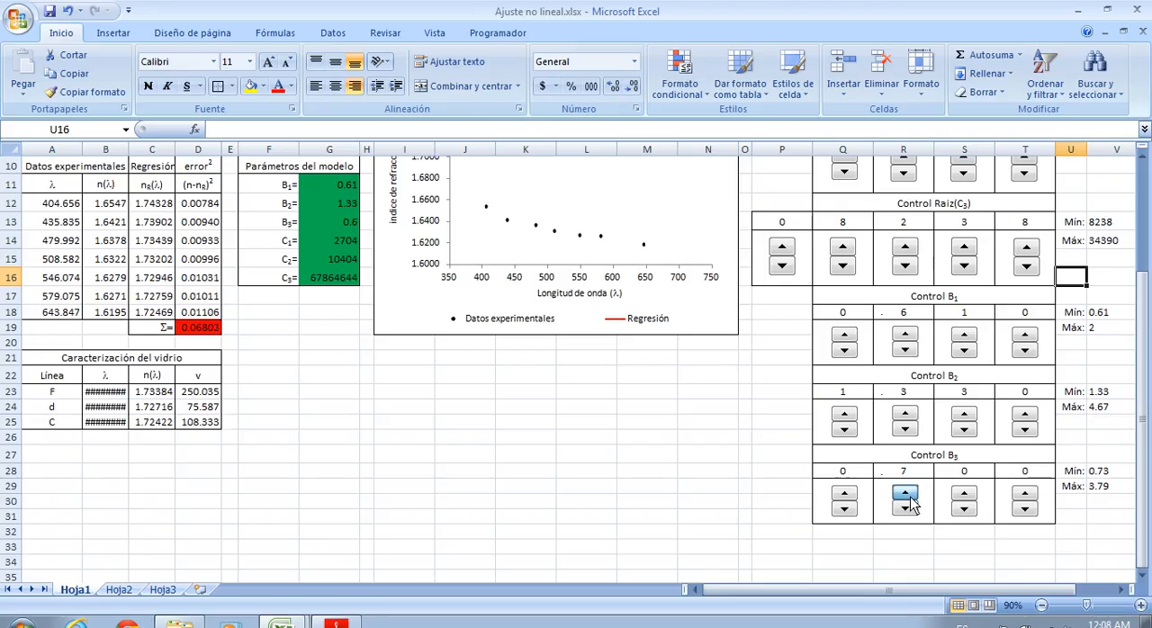
left_click(966, 496)
left_click(966, 497)
left_click(966, 496)
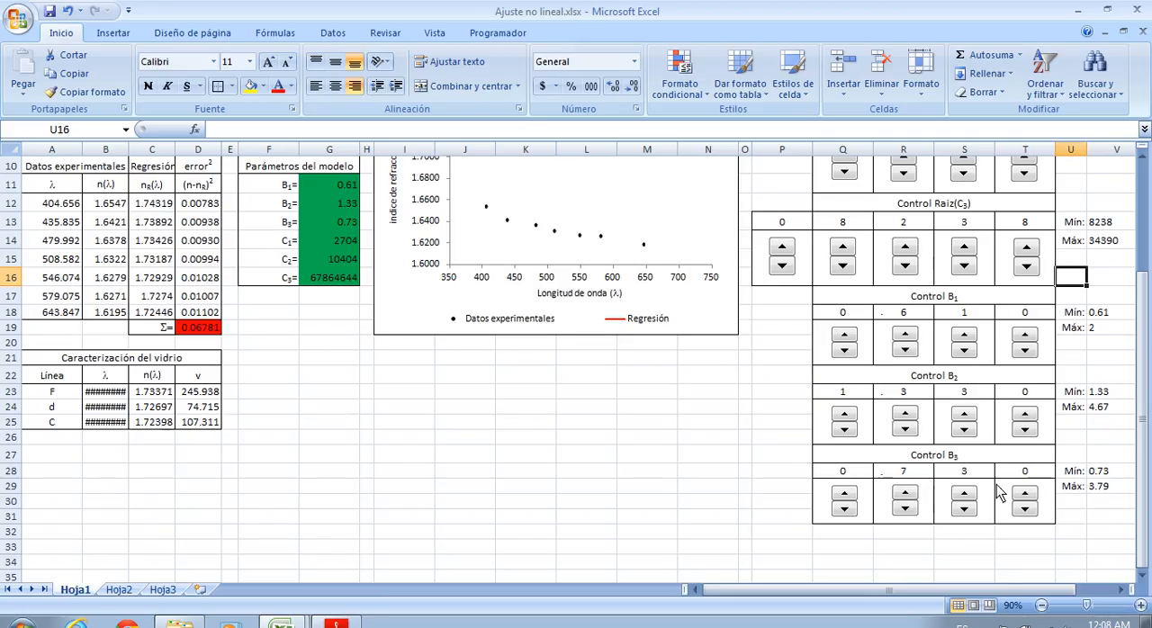
Vary the tenths digit of B1 between 8 and 2 to reduce the squared-error sum, leaving B1 at 0.21
scroll(999, 491, "up", 3)
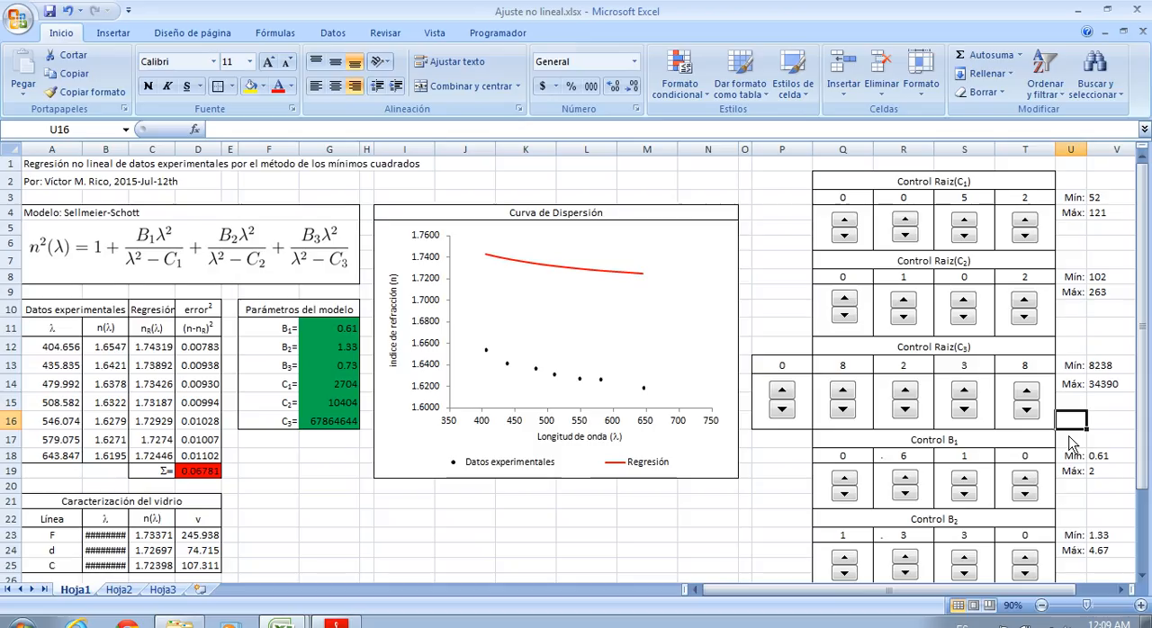
scroll(1067, 441, "down", 3)
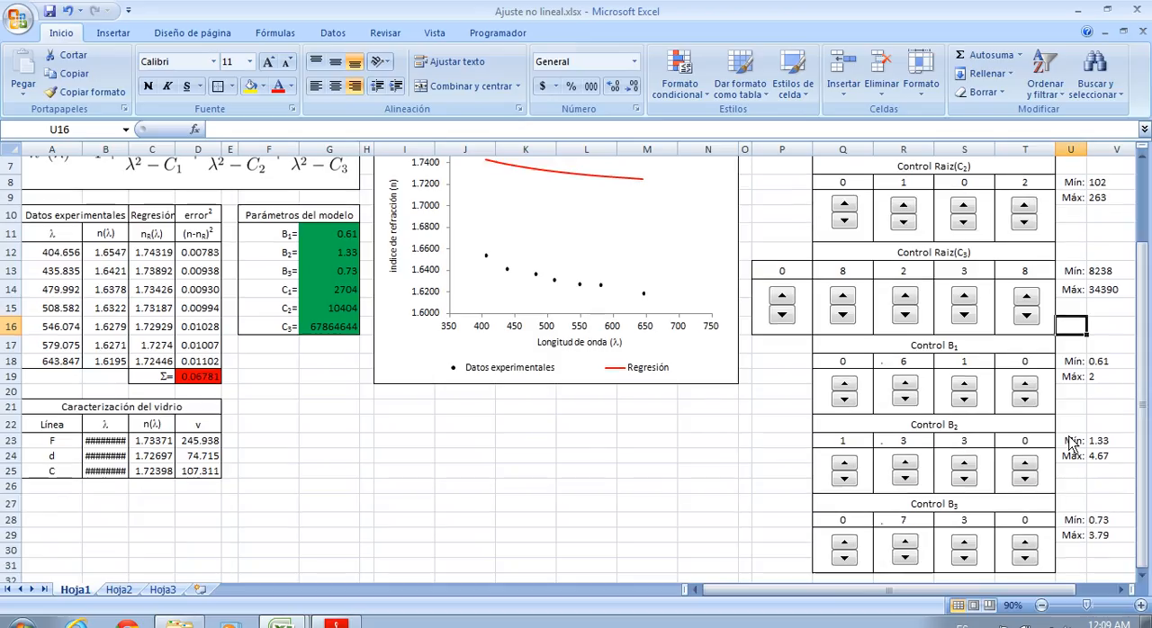
scroll(1067, 441, "up", 3)
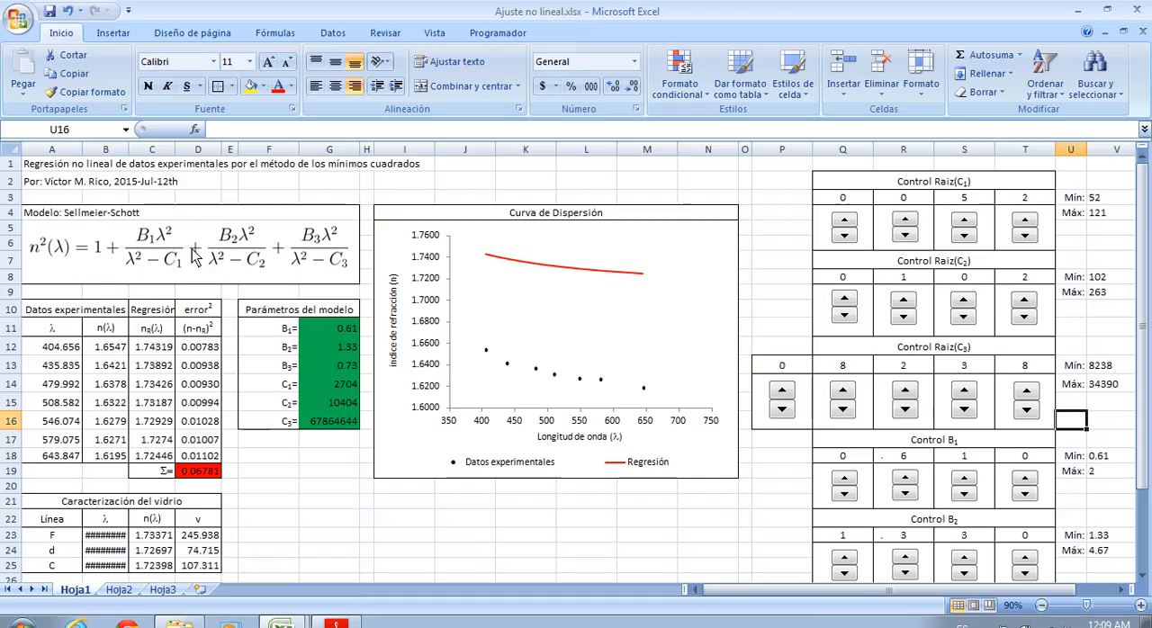
left_click(907, 479)
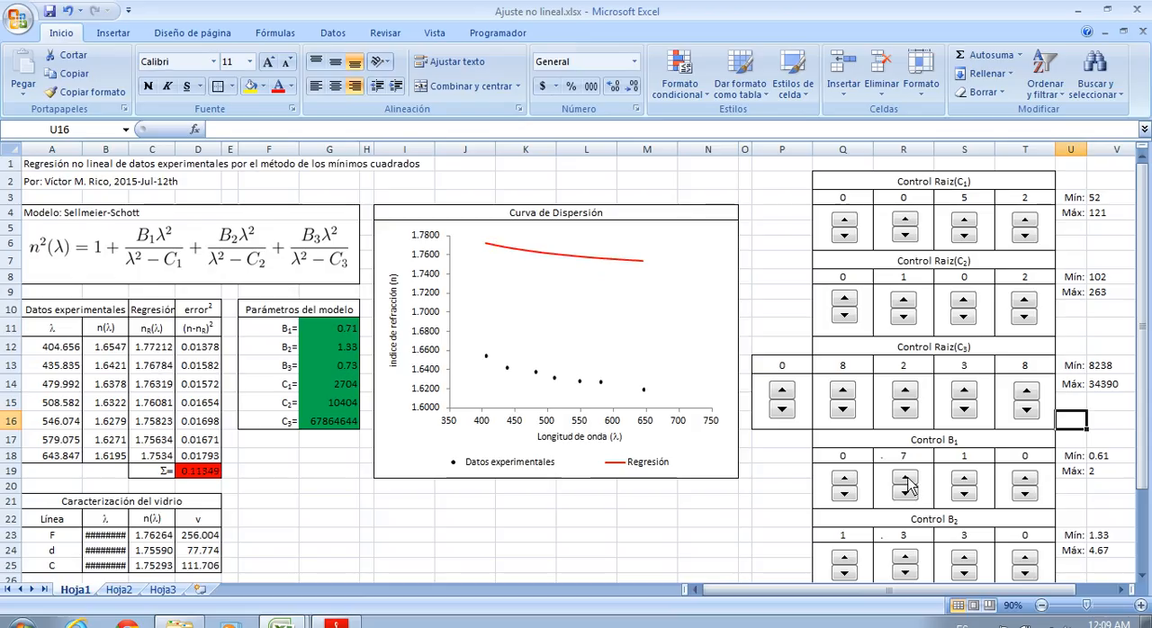
left_click(907, 479)
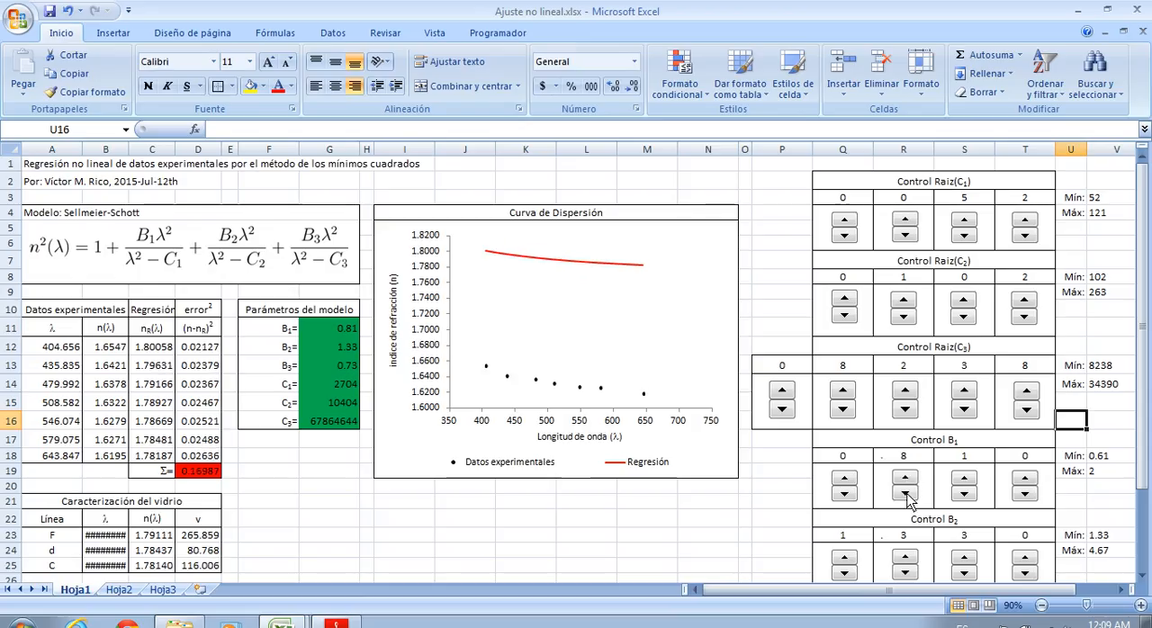
left_click(907, 493)
left_click(907, 493)
left_click(907, 493)
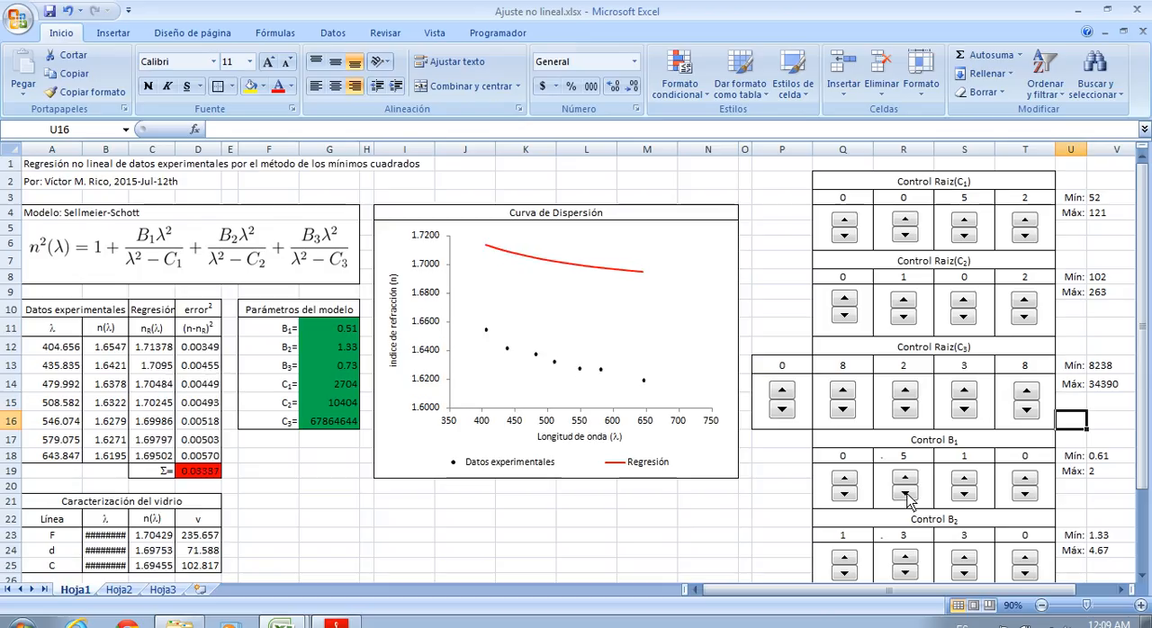
left_click(907, 493)
left_click(907, 493)
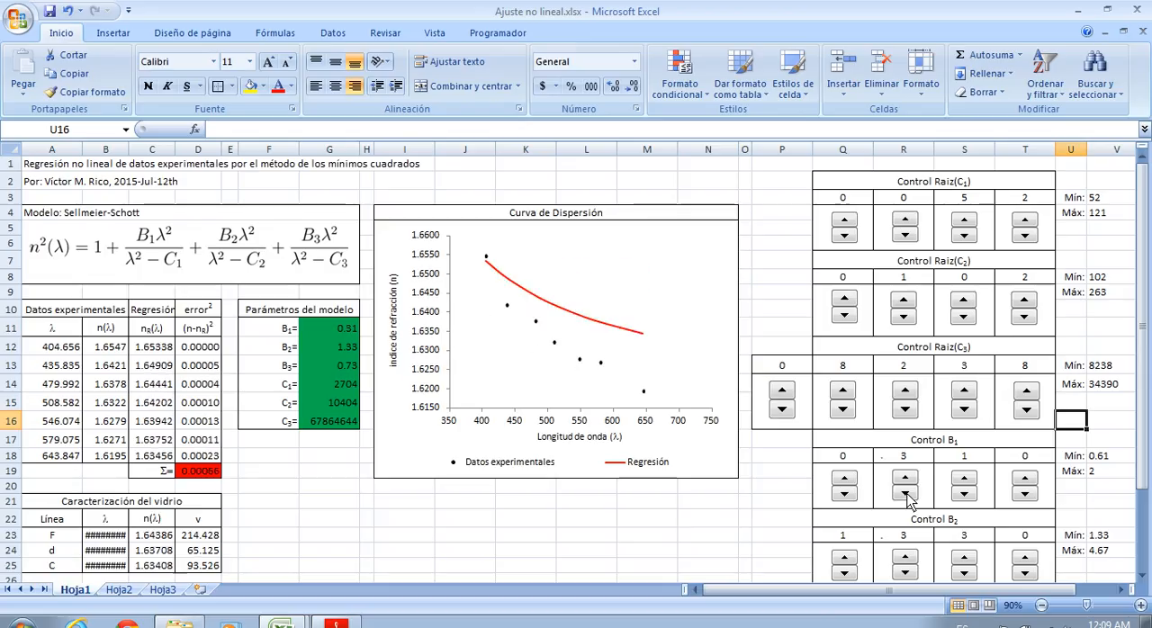
left_click(907, 493)
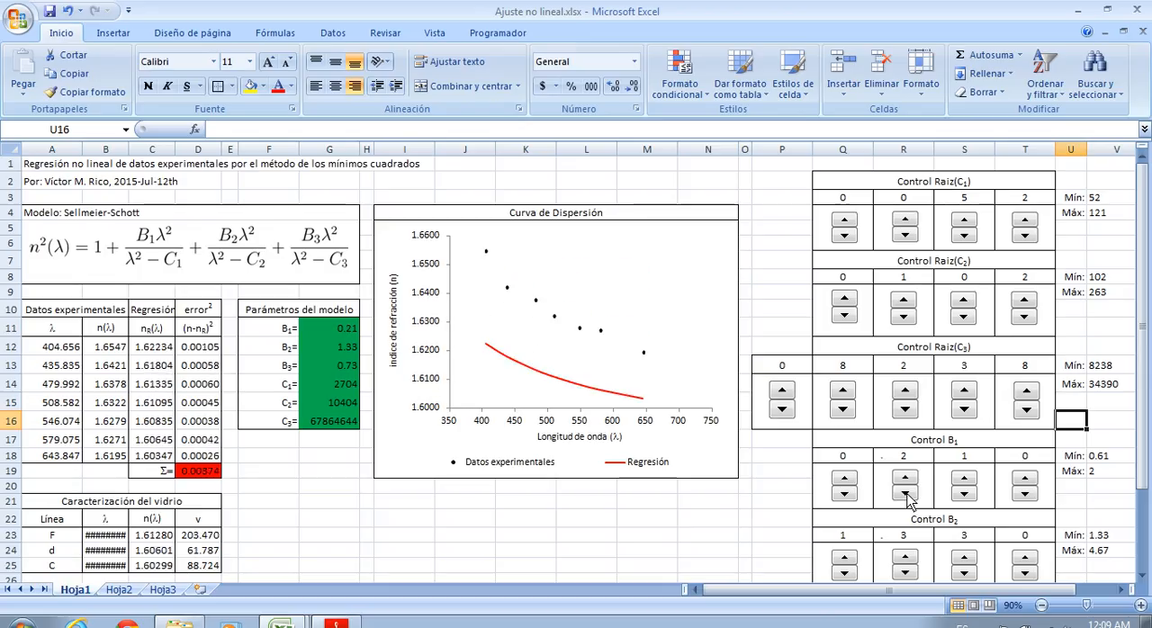
left_click(907, 480)
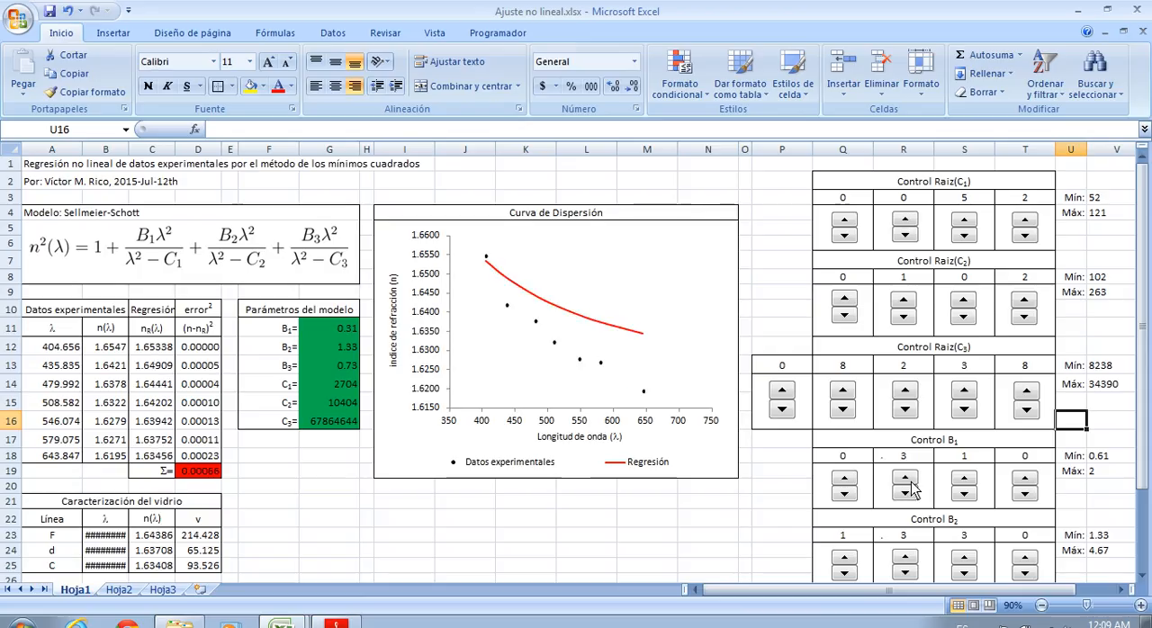
left_click(906, 491)
Raise the hundredths digit of B1 to 8, bringing B1 to 0.28 and the regression curve closer to the data
left_click(969, 481)
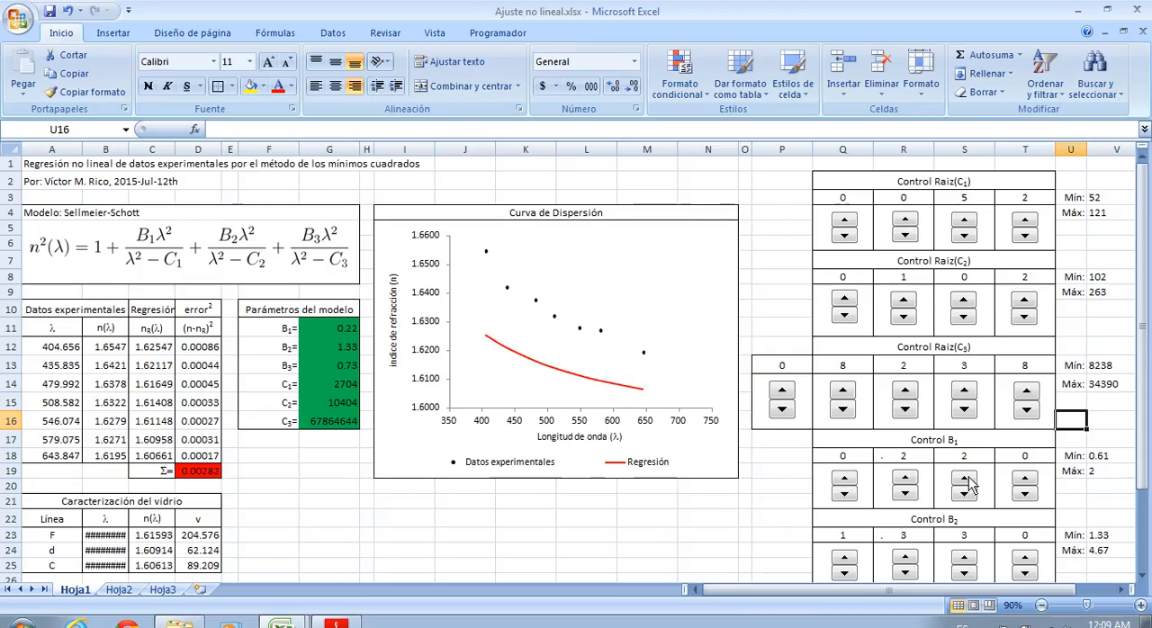
left_click(968, 481)
left_click(968, 480)
left_click(968, 481)
left_click(968, 480)
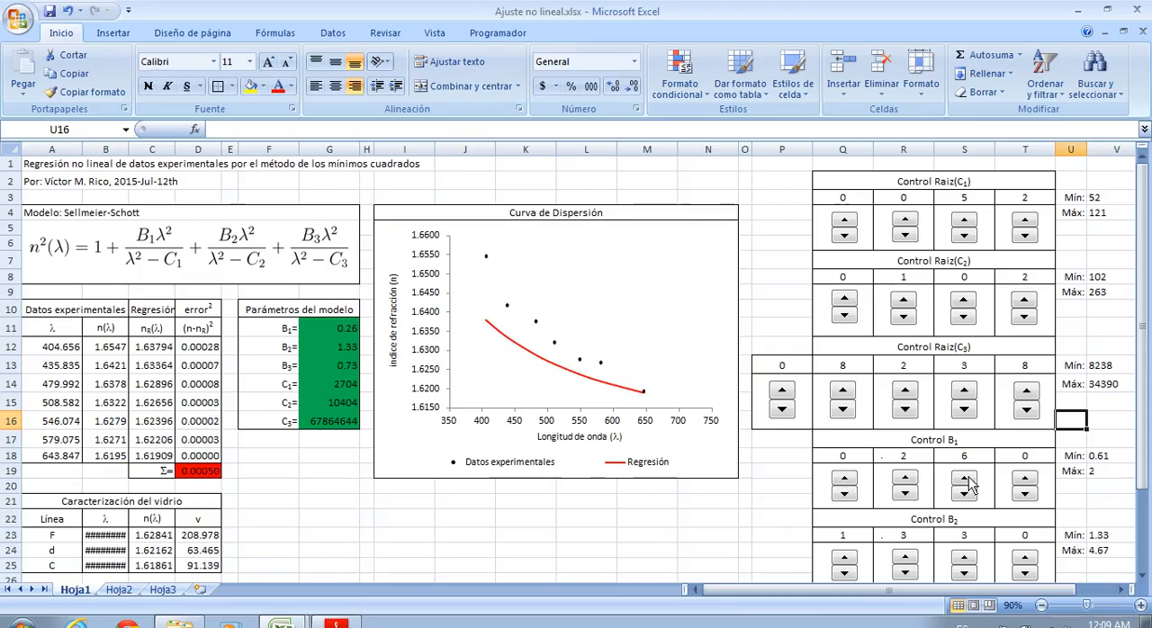
left_click(969, 480)
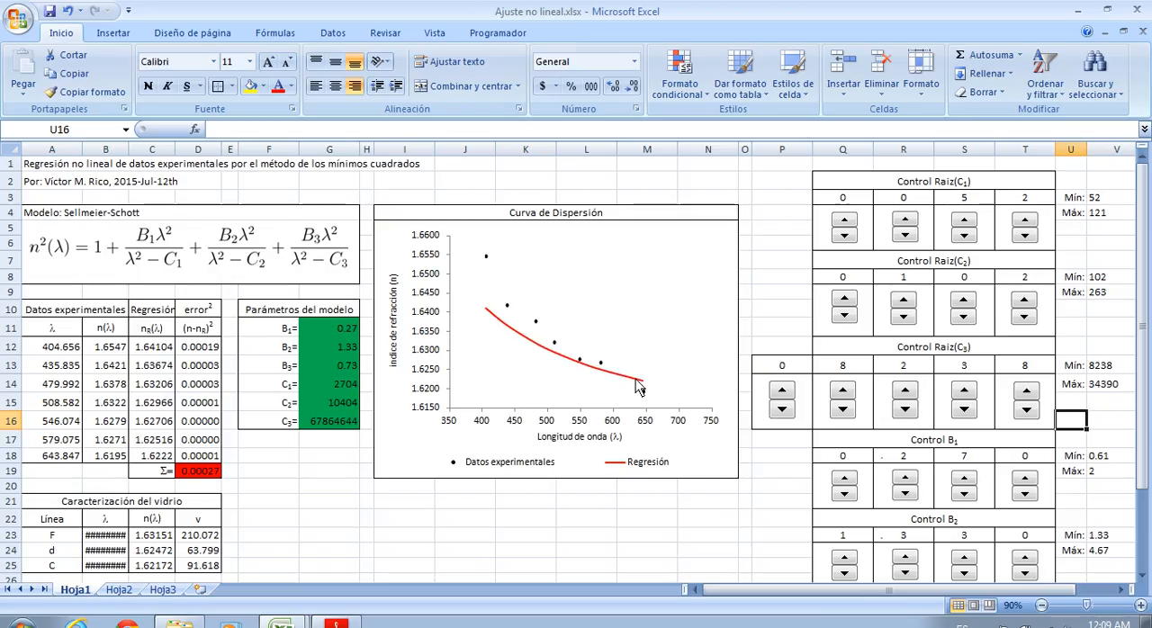
left_click(968, 482)
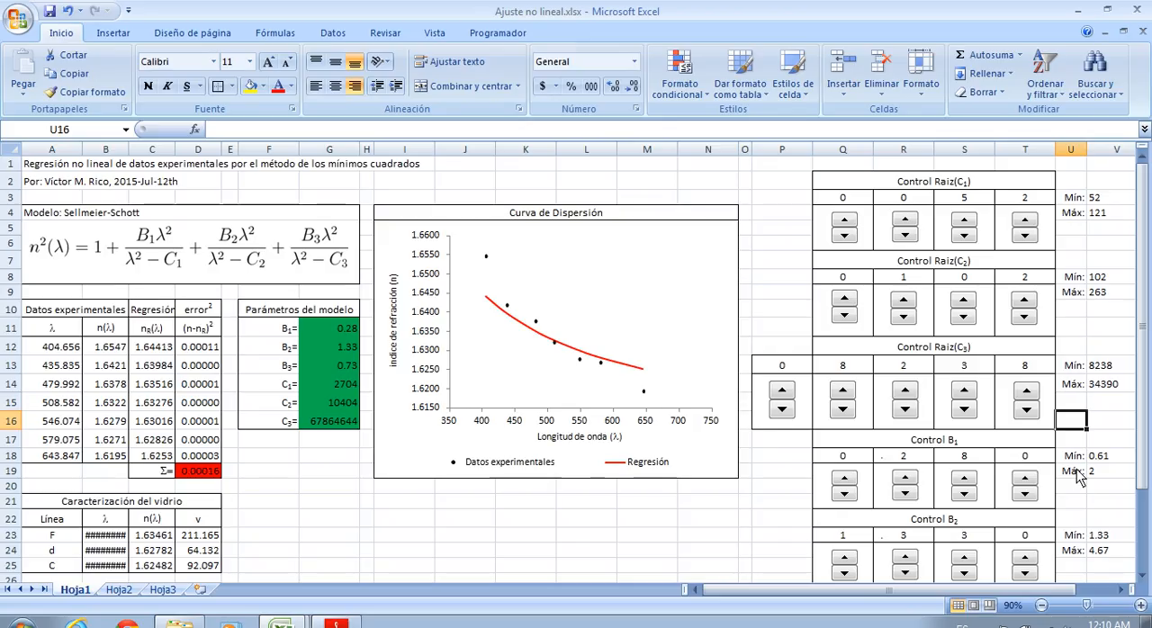
Try raising the tenths and hundredths digits of B2, testing 1.43 and 1.34, and return B2 to 1.33
scroll(1078, 475, "down", 2)
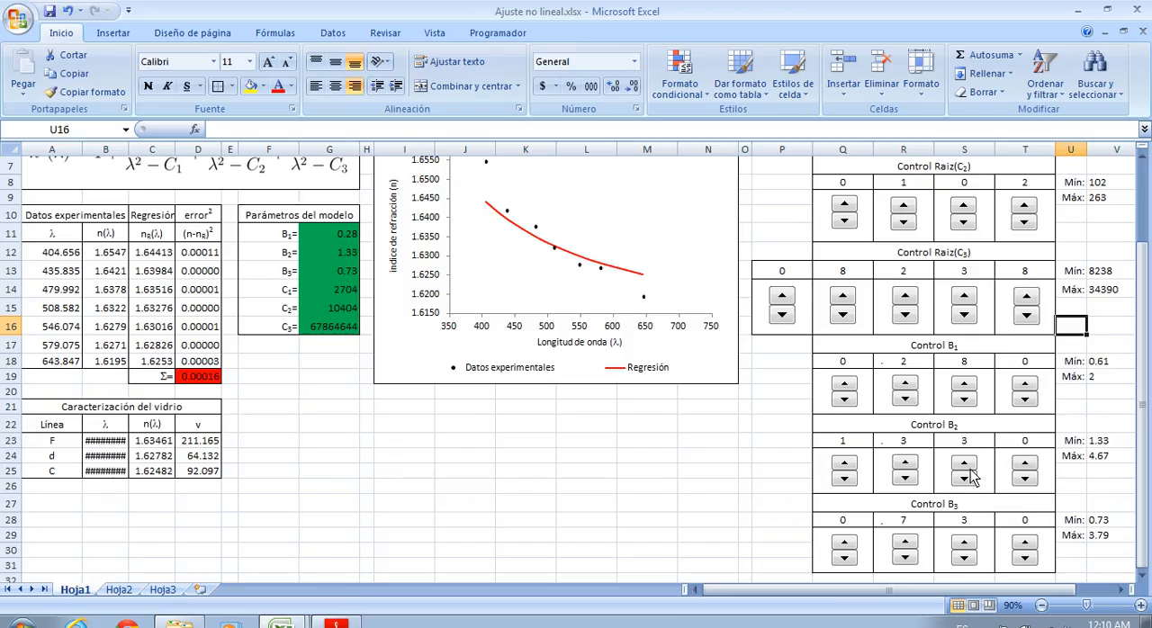
left_click(911, 466)
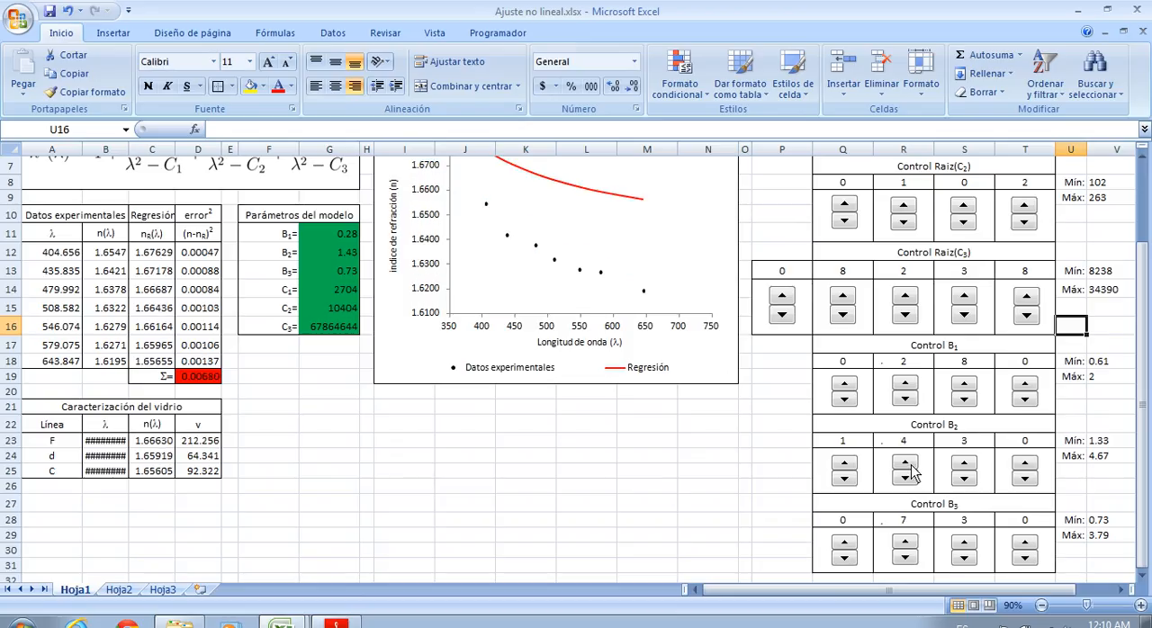
left_click(910, 479)
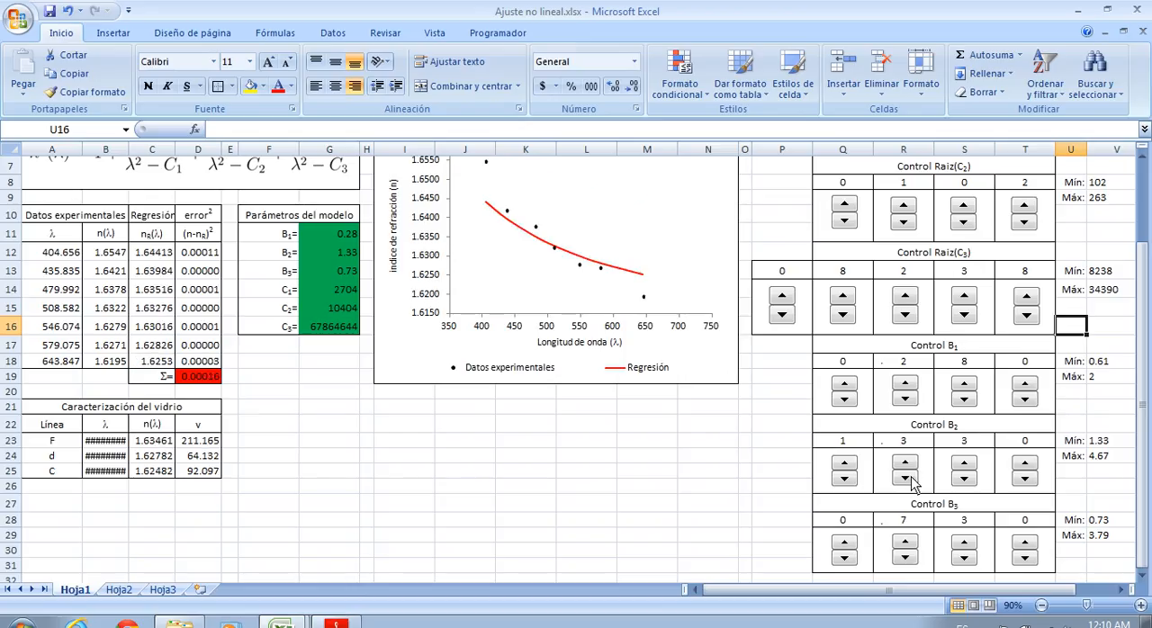
left_click(973, 464)
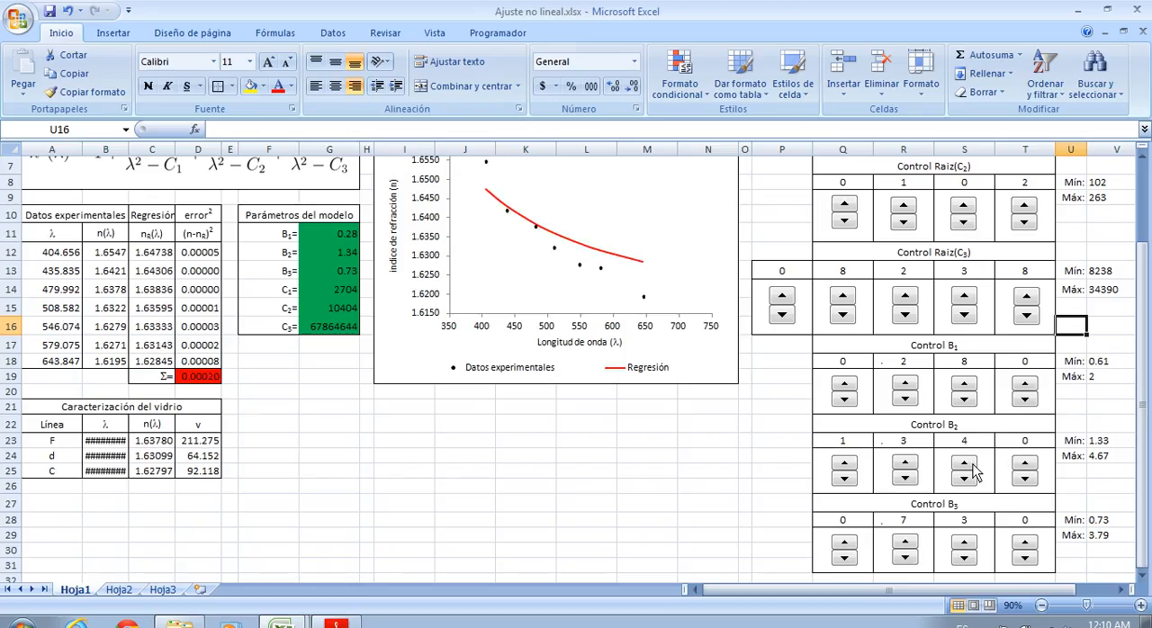
left_click(970, 478)
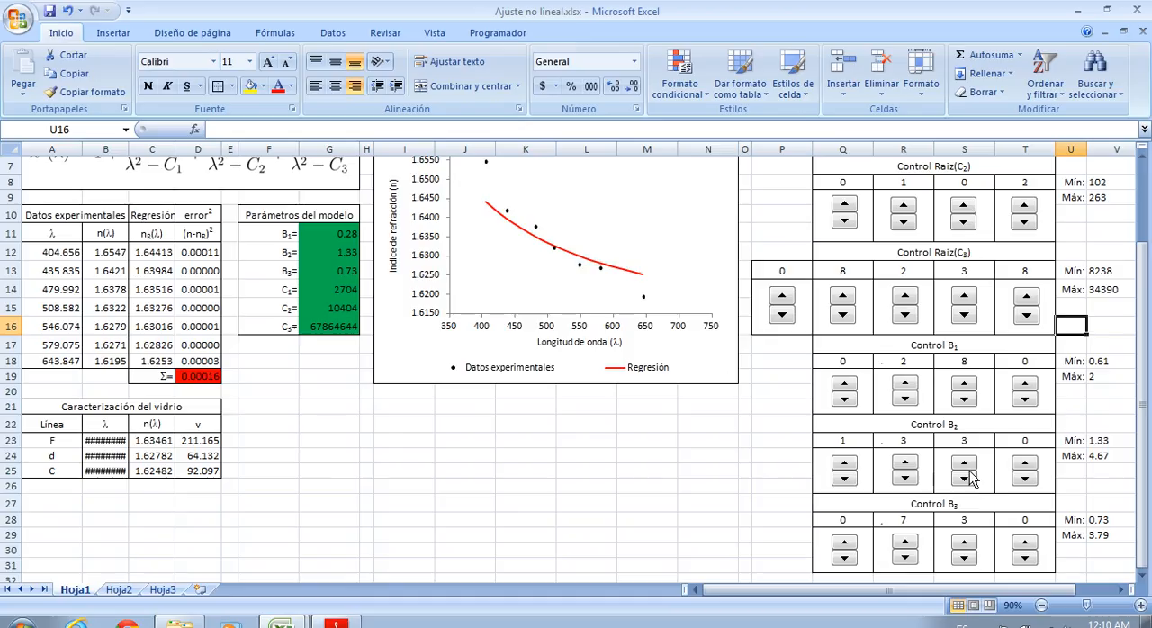
left_click(969, 465)
left_click(968, 478)
Test small increases of B2's thousandths digit, such as 1.332, and restore that digit to 0
left_click(1026, 463)
left_click(1026, 463)
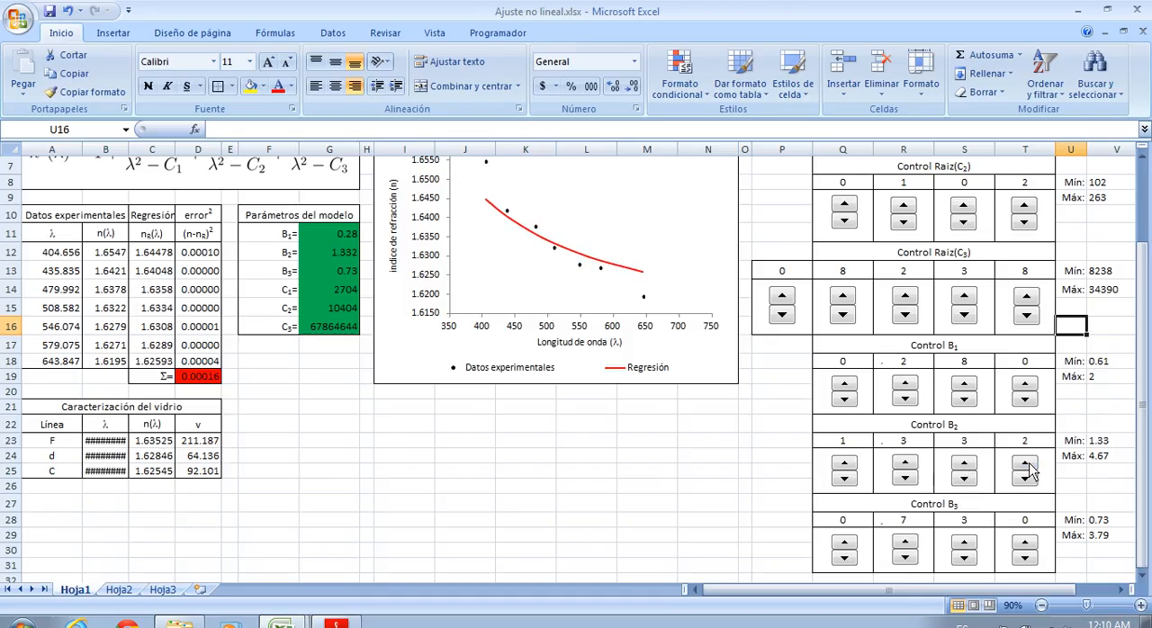
left_click(1026, 463)
left_click(1026, 478)
left_click(1026, 479)
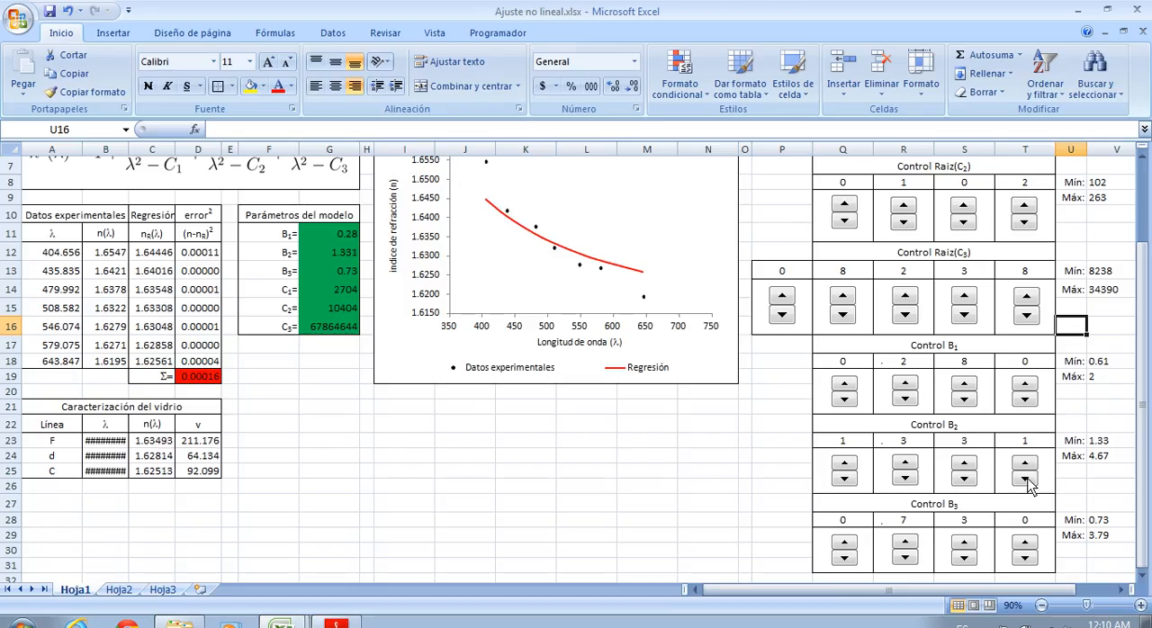
left_click(1026, 479)
Vary the tenths digit of B3, trying 0.83 and 0.93, and lower that digit to 0
scroll(1070, 486, "down", 1)
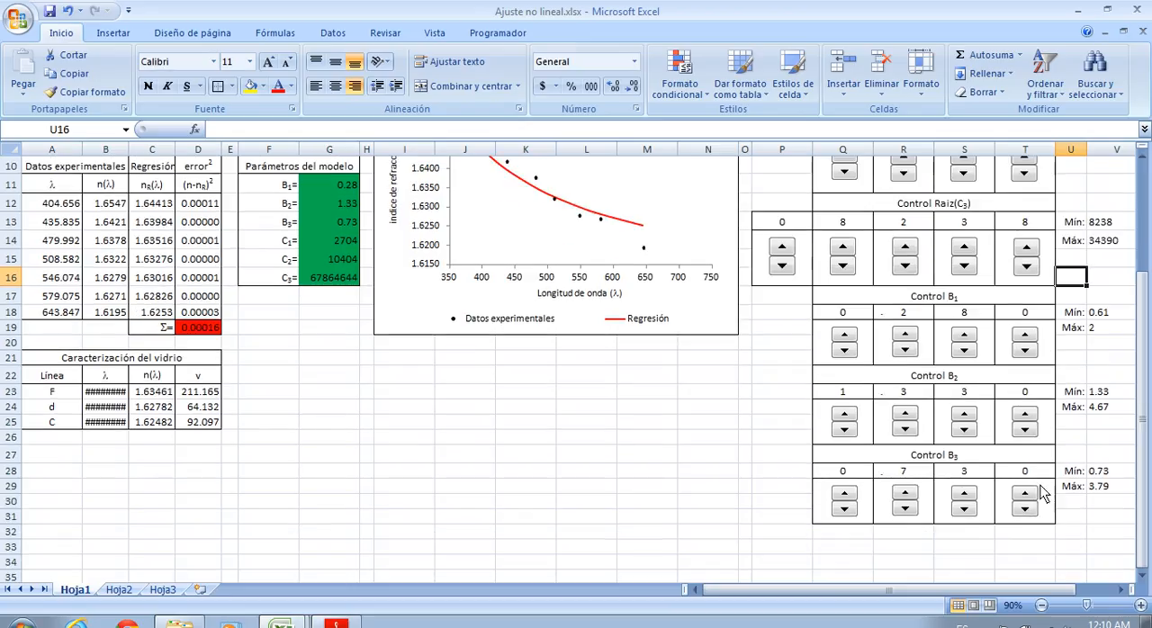
scroll(913, 502, "up", 1)
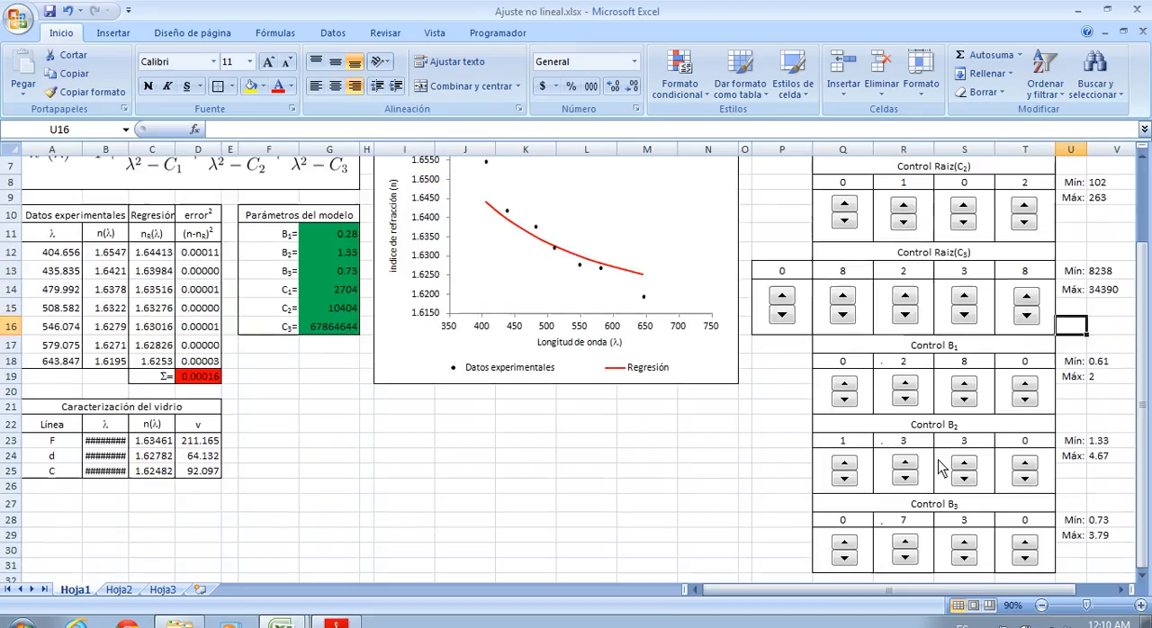
scroll(963, 509, "down", 1)
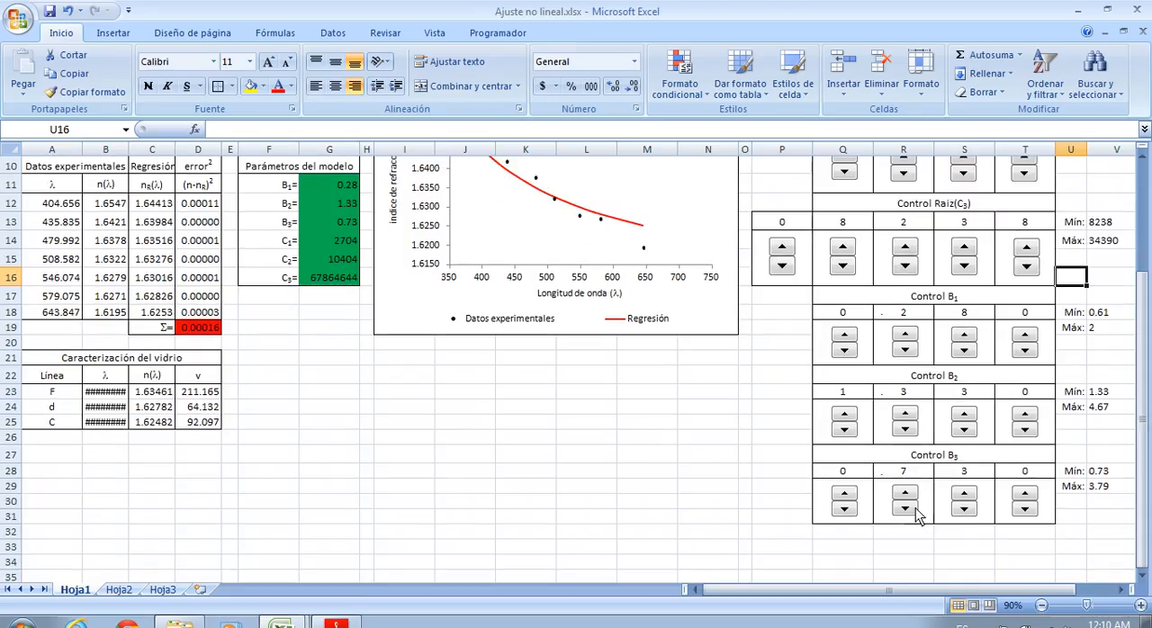
scroll(911, 517, "up", 1)
left_click(907, 544)
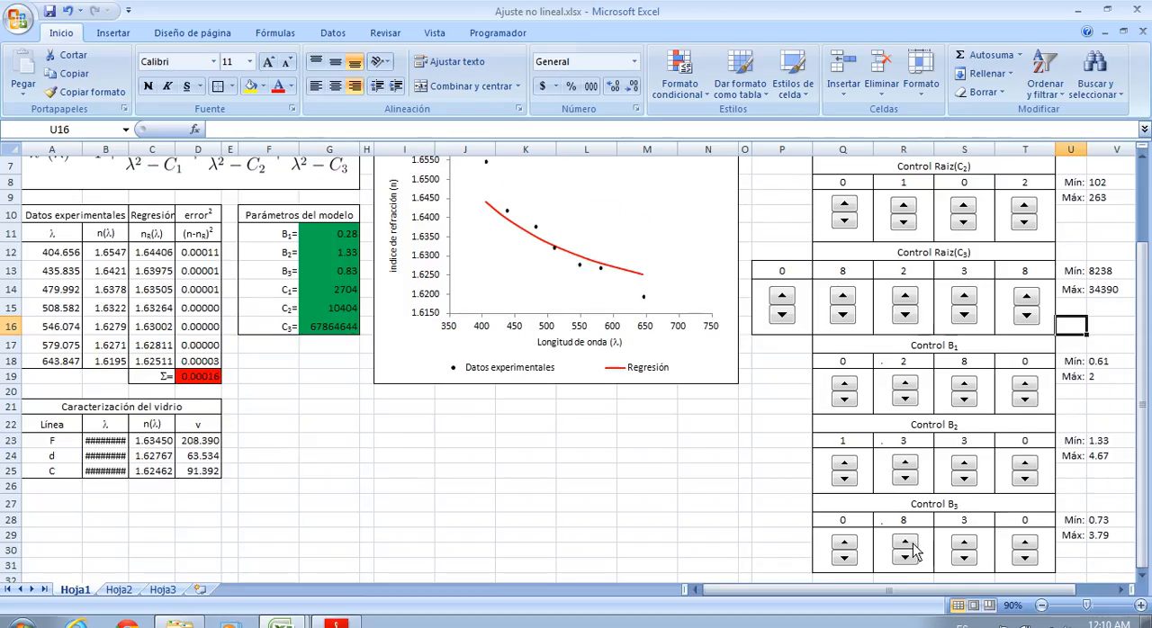
left_click(912, 545)
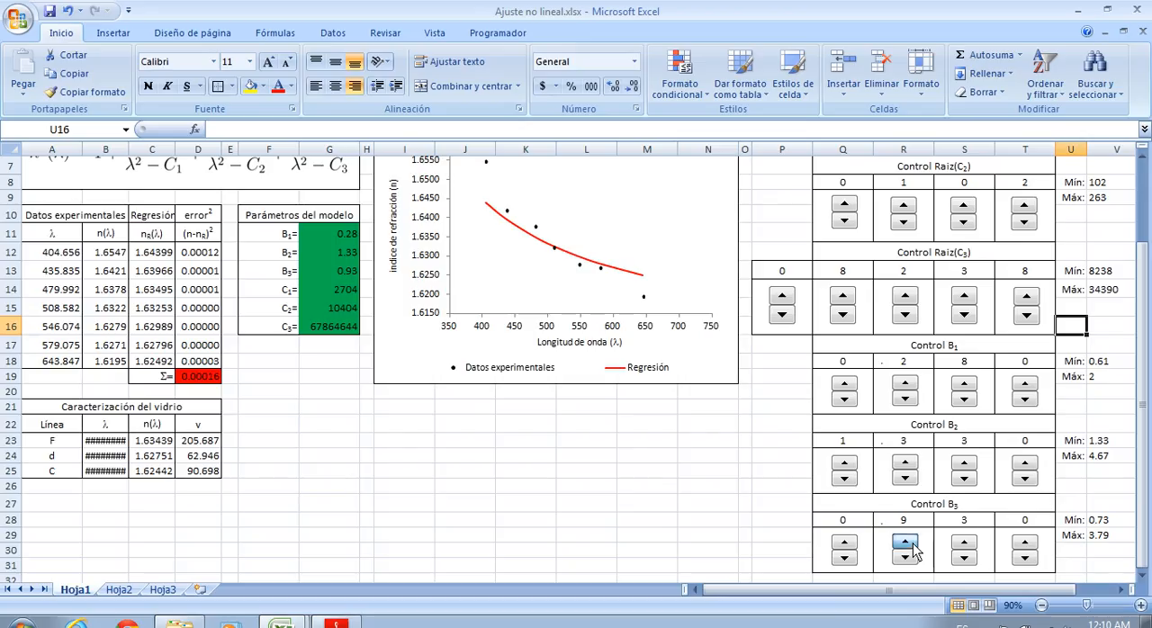
left_click(913, 545)
left_click(905, 559)
left_click(905, 559)
left_click(905, 559)
left_click(905, 558)
left_click(905, 558)
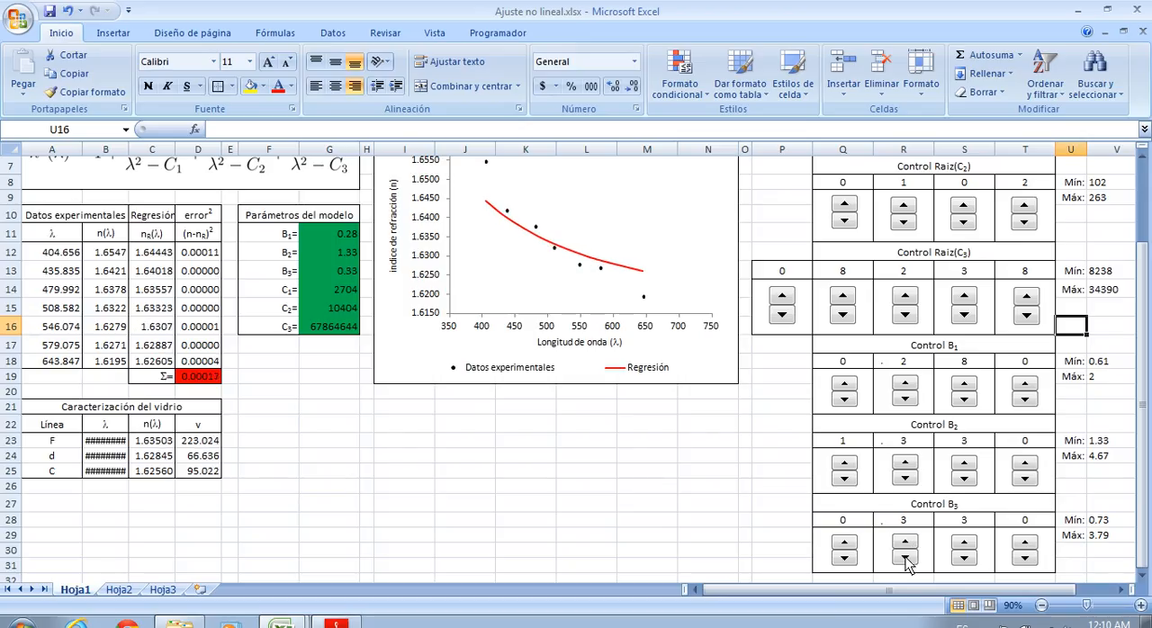
left_click(905, 559)
left_click(905, 558)
left_click(905, 559)
left_click(905, 559)
Raise the units digit of B3 to 5 and bring it back to 4, setting B3 to 4.03
left_click(843, 544)
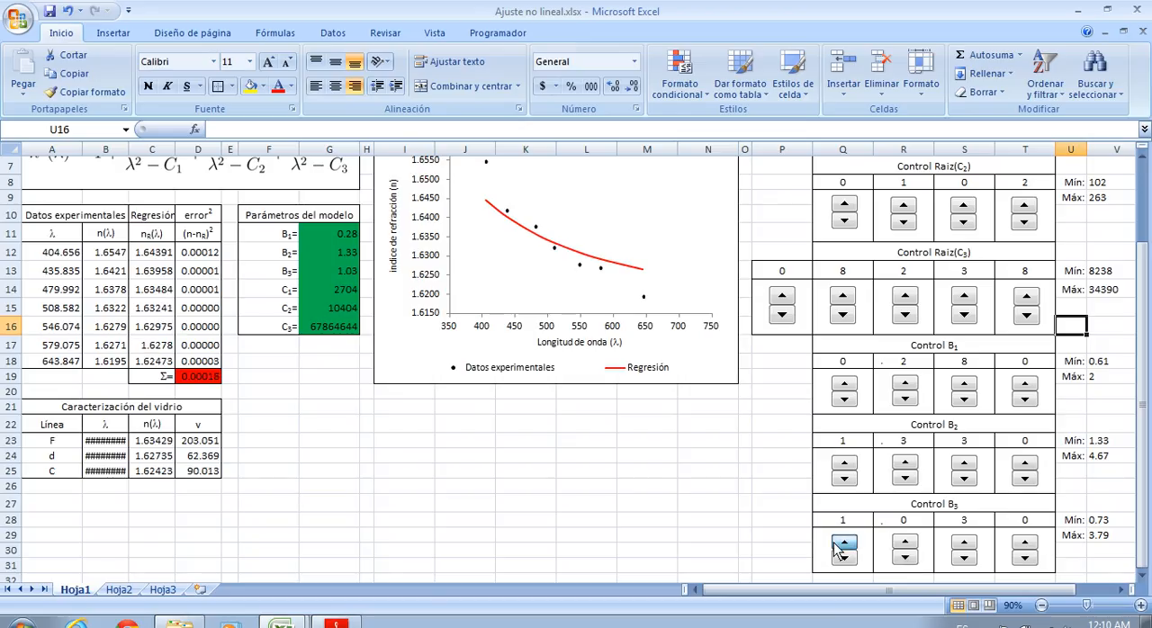
left_click(843, 544)
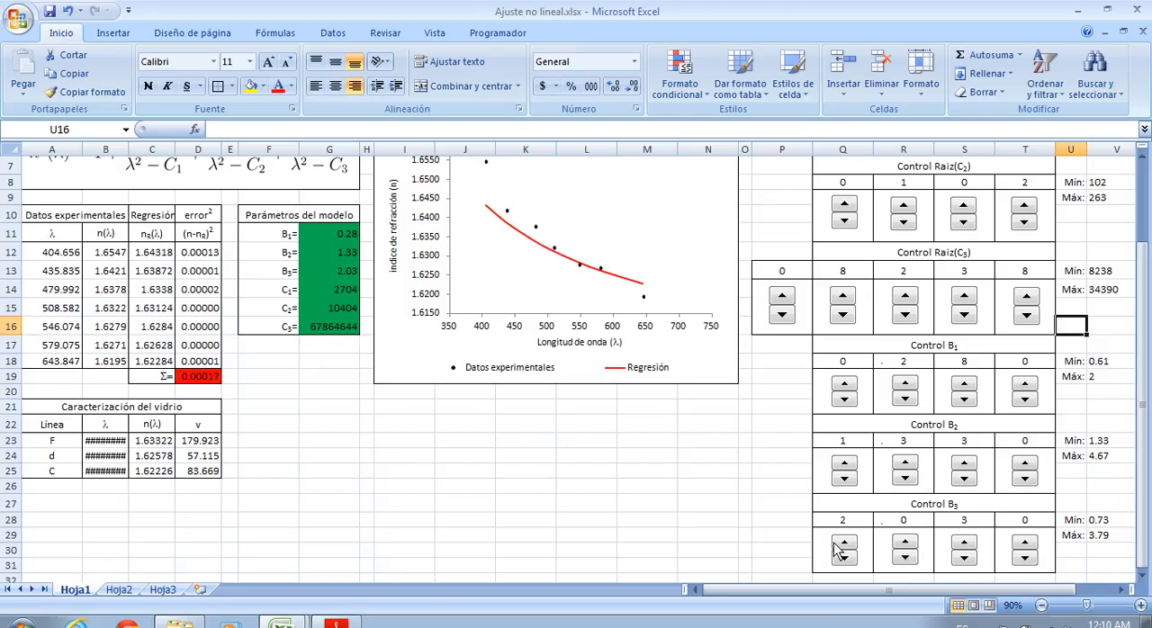
left_click(836, 545)
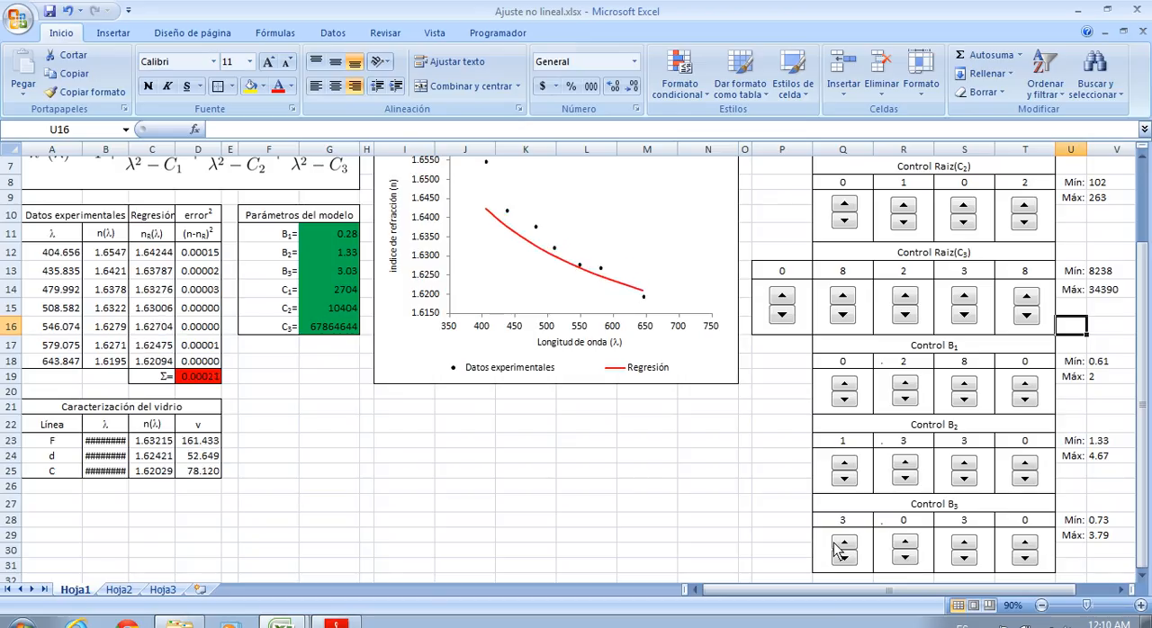
left_click(836, 545)
left_click(836, 545)
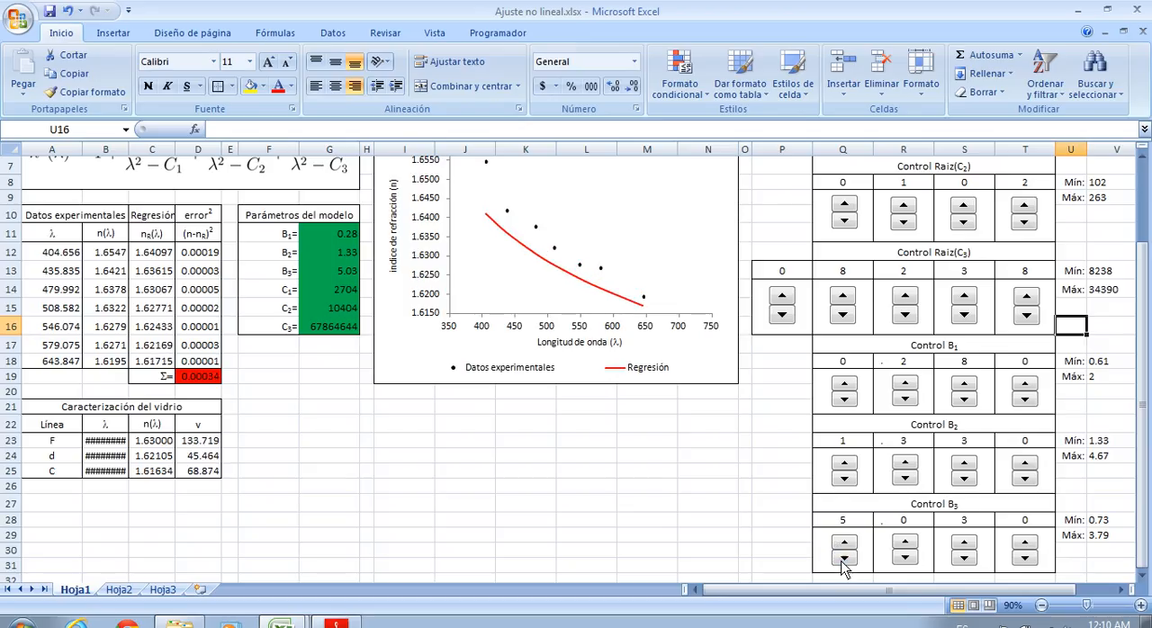
left_click(842, 556)
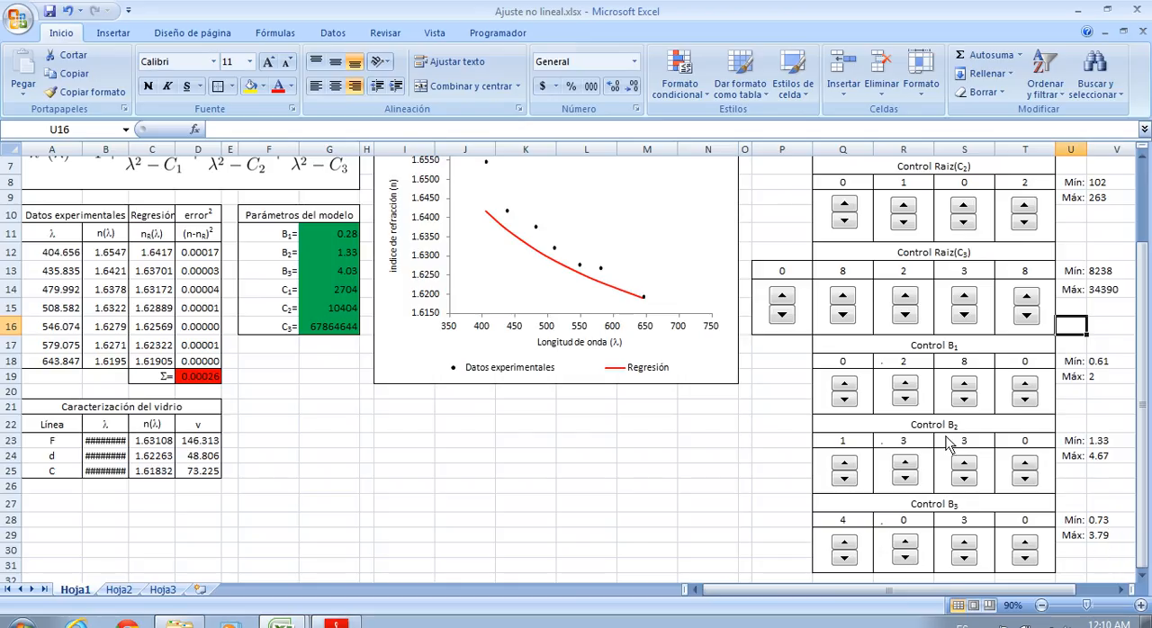
Raise the tens digit of the C1 root to 9, setting the root to 92
scroll(946, 445, "up", 2)
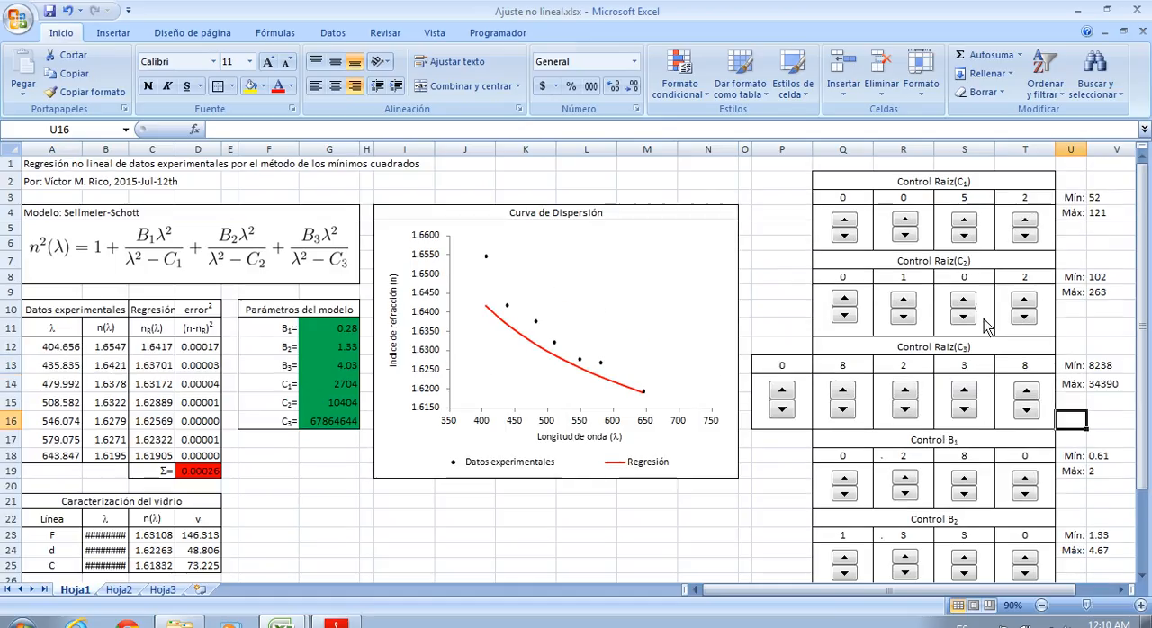
scroll(917, 520, "down", 1)
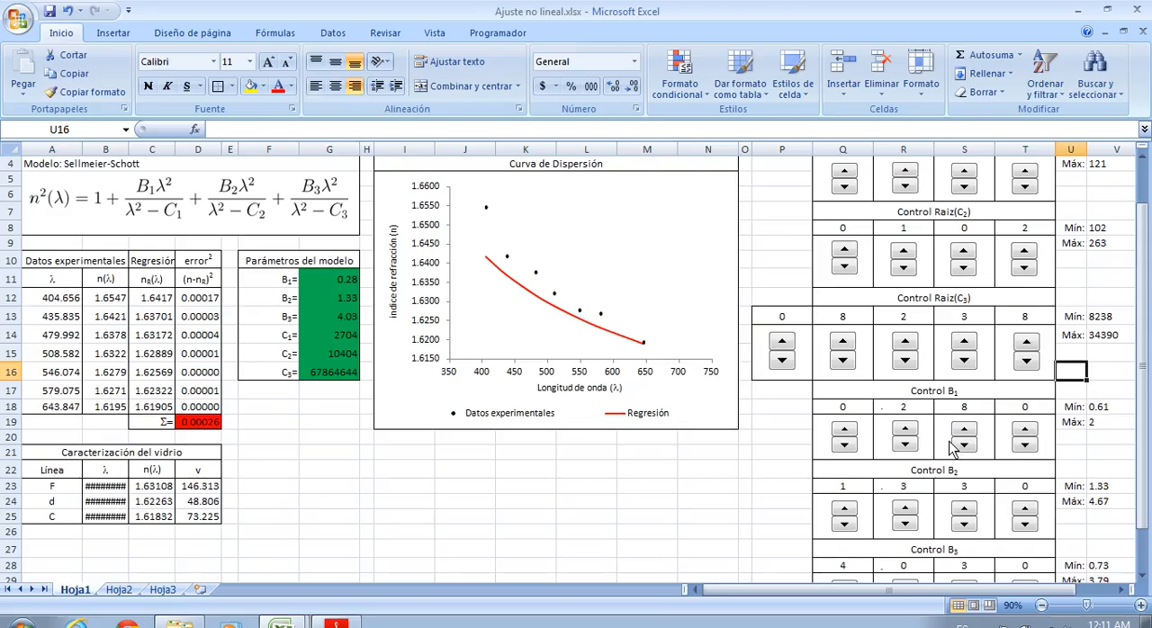
scroll(961, 419, "up", 1)
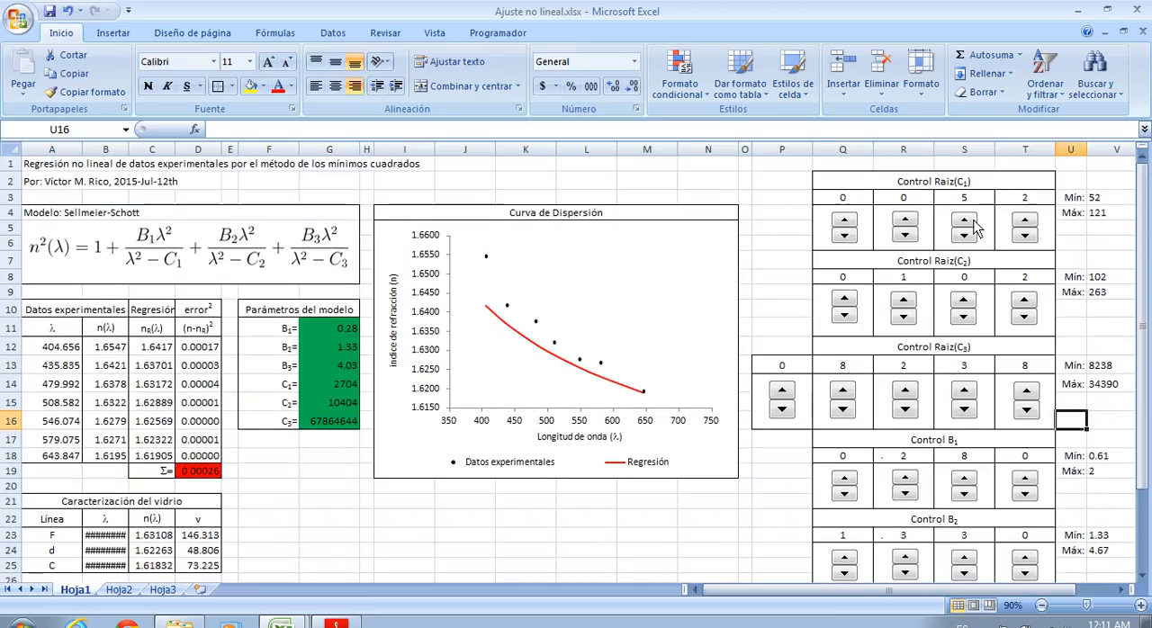
left_click(970, 221)
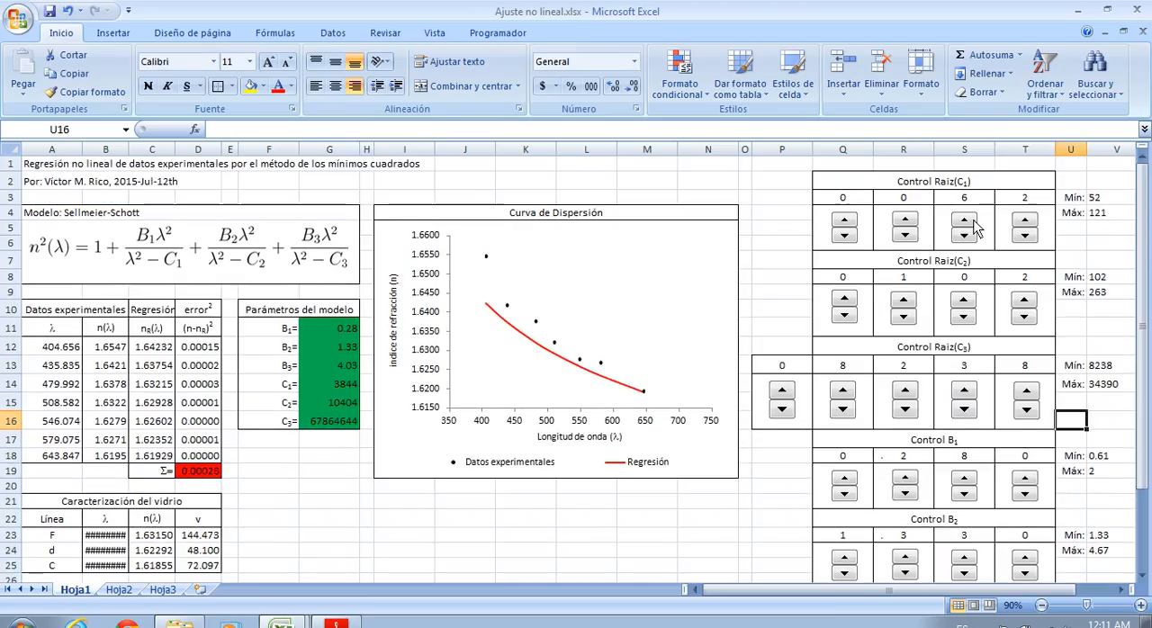
left_click(970, 221)
left_click(970, 221)
left_click(970, 221)
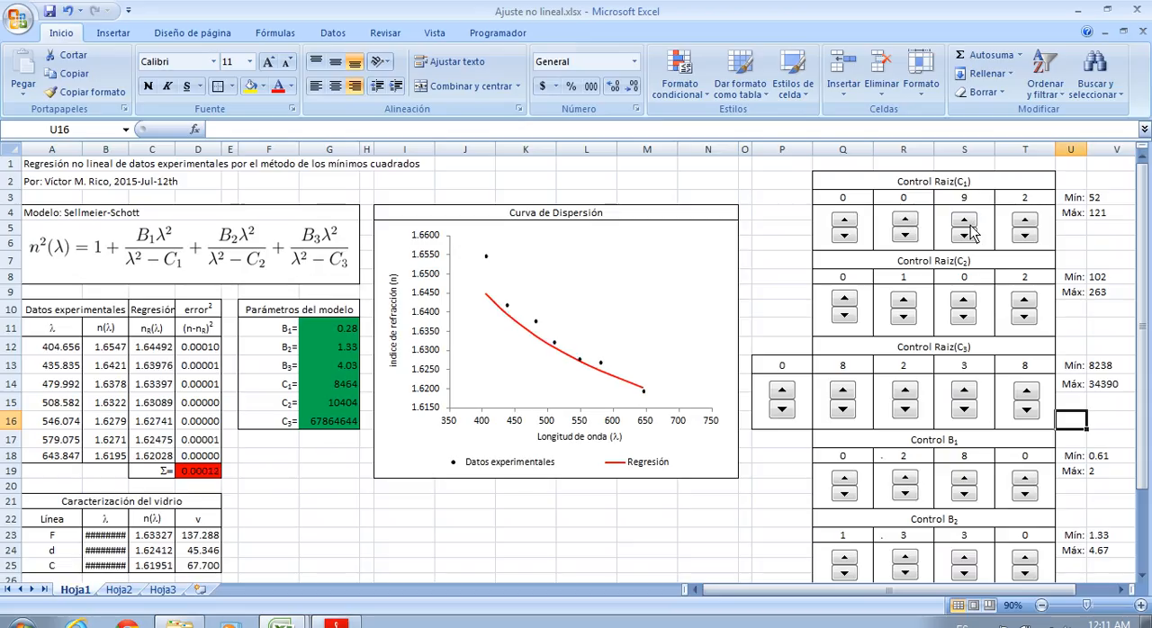
Set the hundreds digit of the C1 root to 1 and adjust its tens digit to 2, giving a root of 122
left_click(965, 236)
left_click(905, 222)
left_click(964, 236)
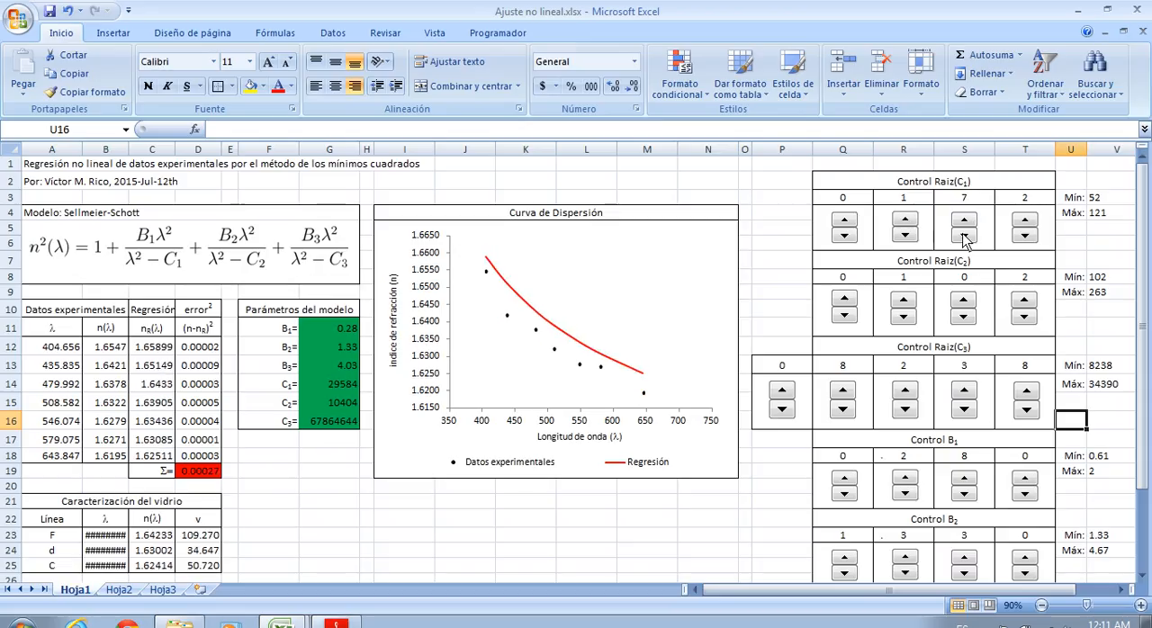
left_click(964, 235)
left_click(964, 236)
left_click(964, 235)
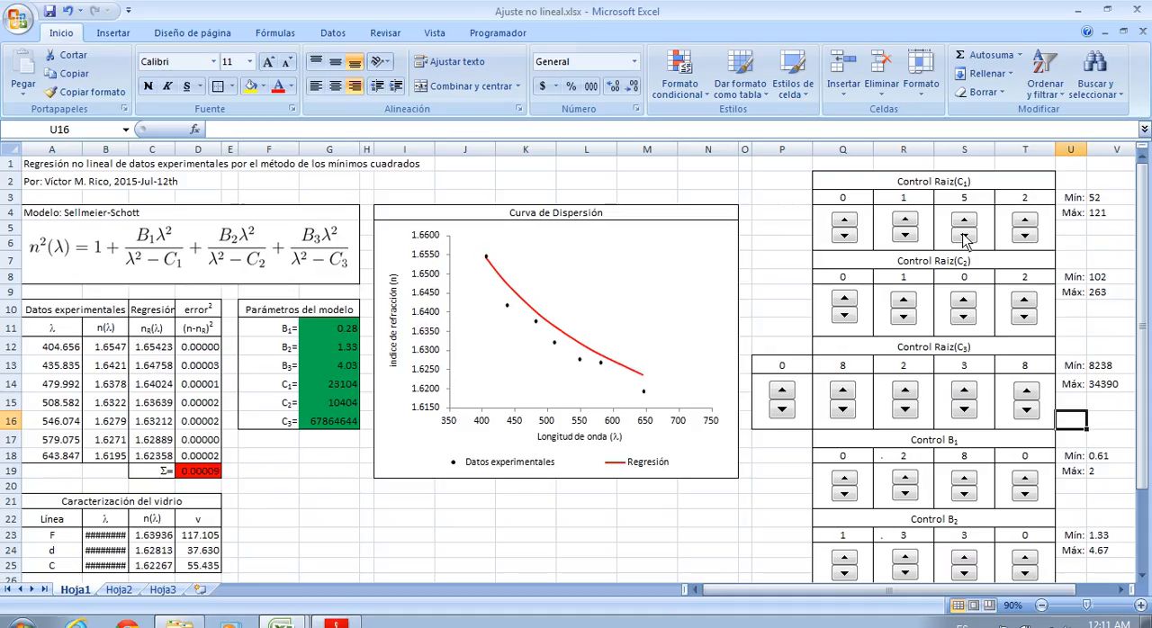
left_click(964, 236)
left_click(964, 235)
left_click(964, 236)
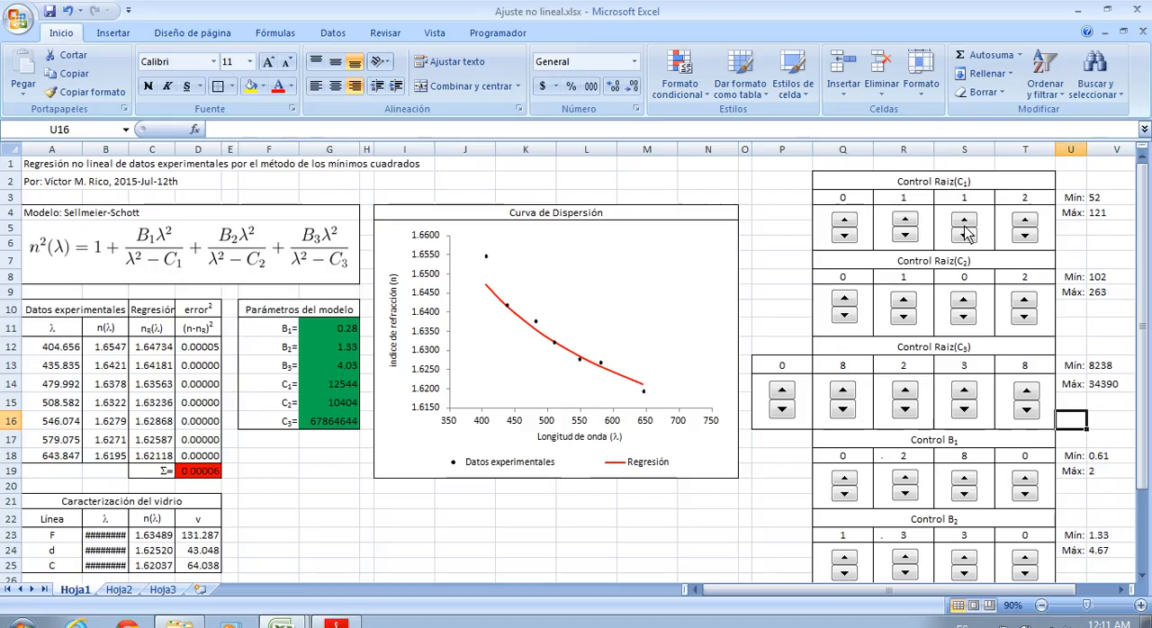
left_click(964, 225)
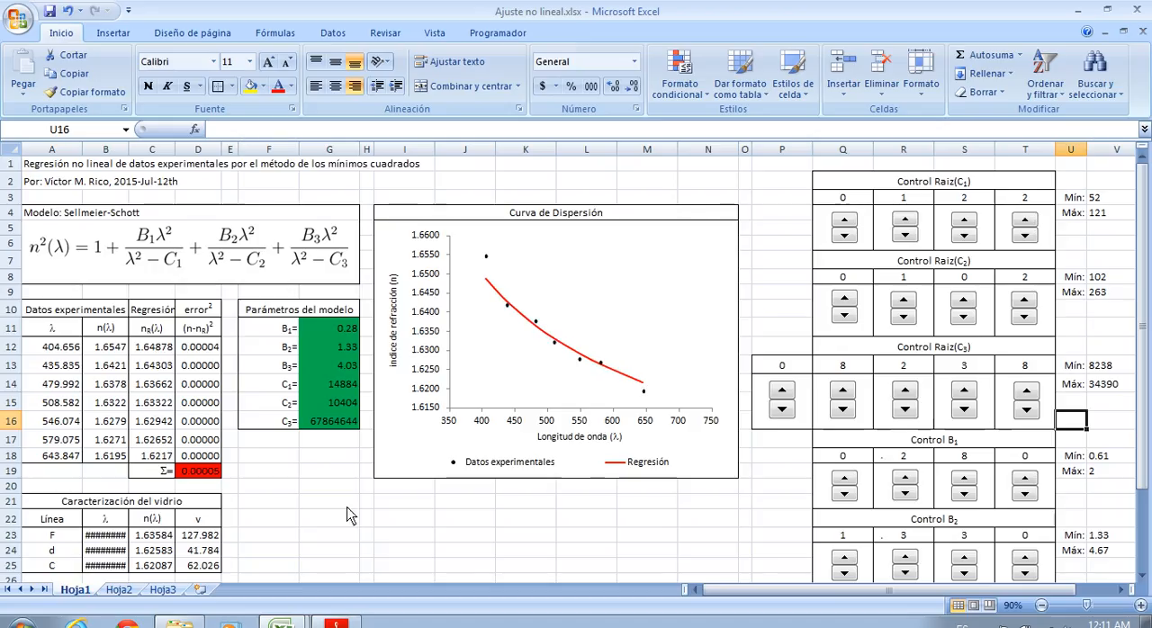
Adjust the units digit of the C1 root to 0, giving a root of 120
left_click(1031, 222)
left_click(1027, 237)
left_click(1027, 237)
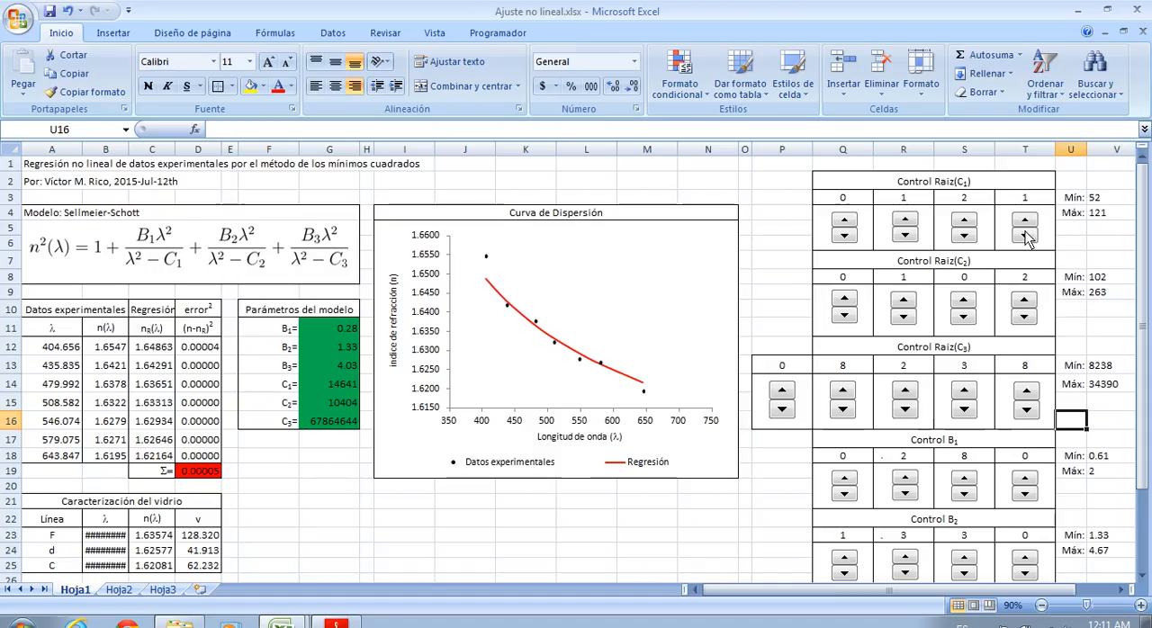
left_click(1027, 237)
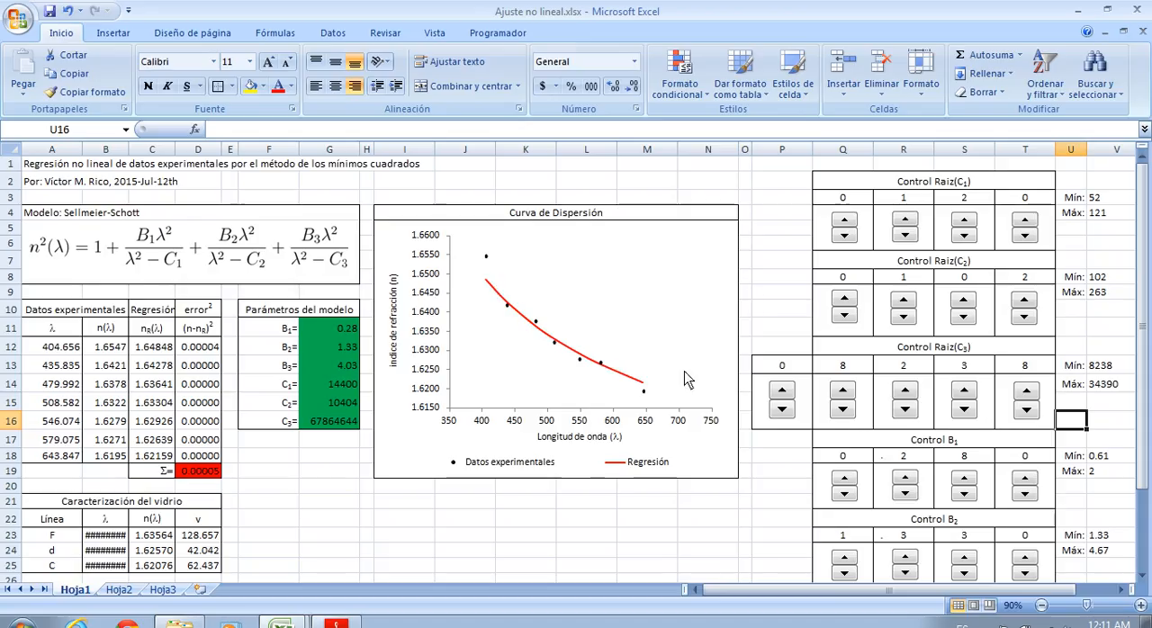
Try 2 as the hundreds digit of the C1 root, return it to 1, and raise the tens digit to 5 for a root of 150
left_click(914, 220)
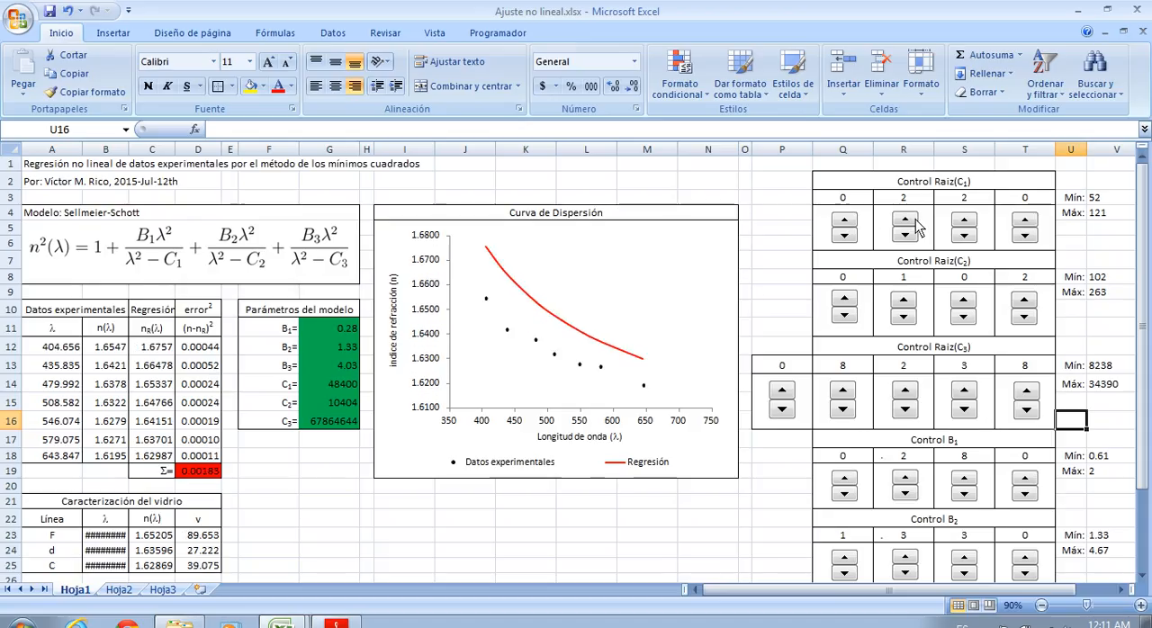
left_click(914, 234)
left_click(968, 224)
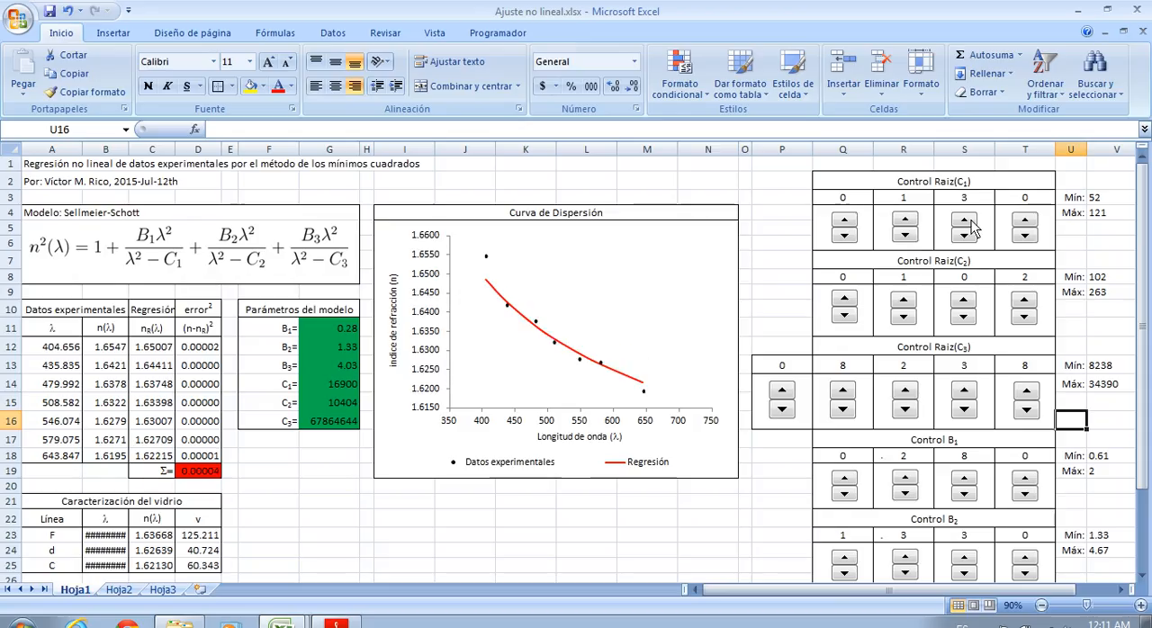
left_click(969, 224)
left_click(964, 221)
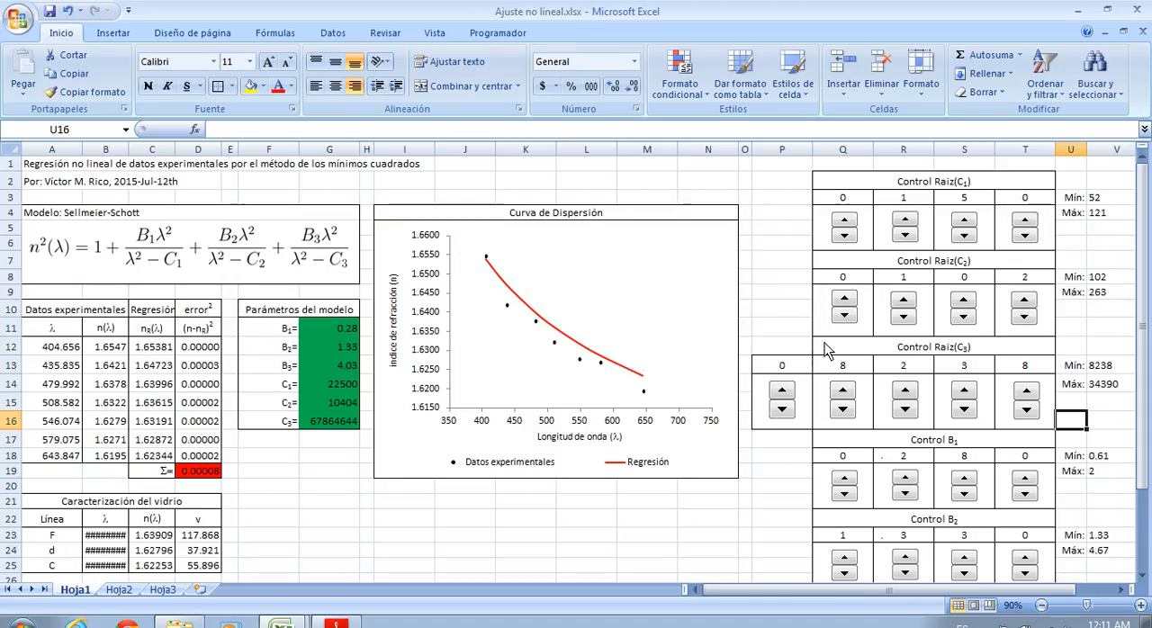
Lower the hundredths digit of B1 to 7, setting B1 to 0.27, and check the fit on the dispersion curve
scroll(1017, 331, "down", 1)
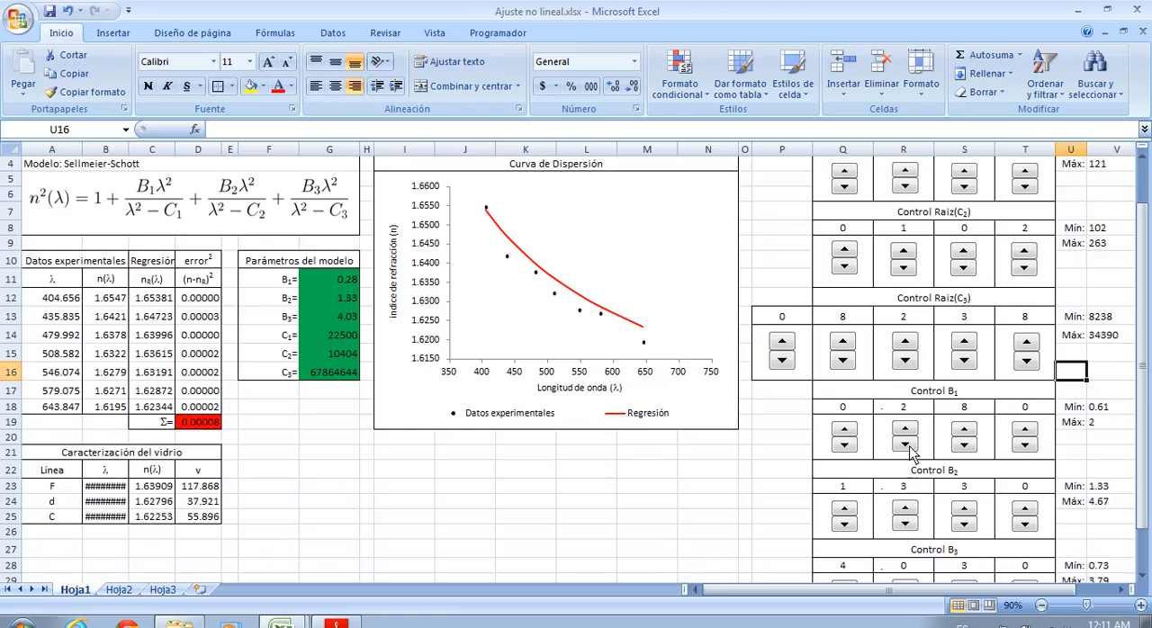
left_click(966, 445)
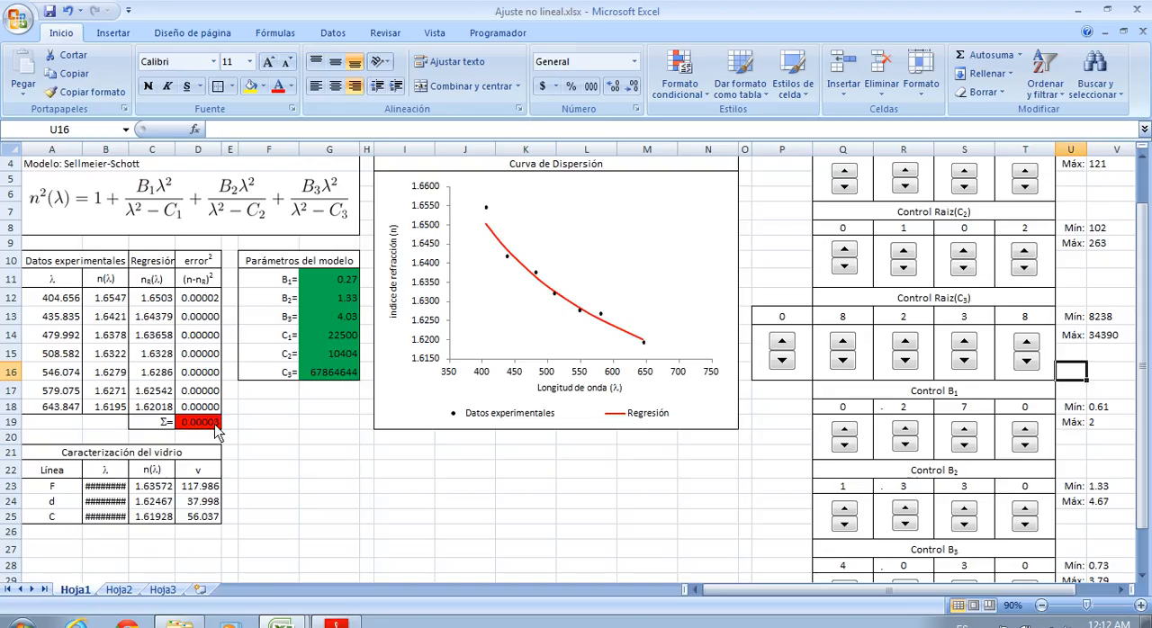
scroll(759, 371, "up", 1)
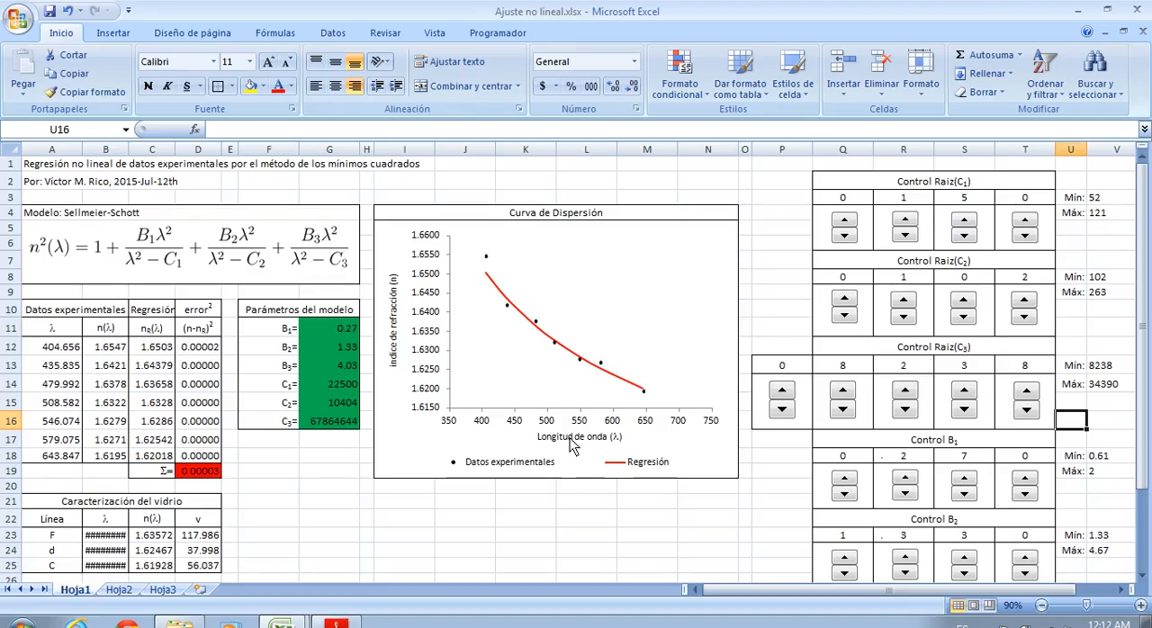
Reduce the wavelengths of lines F, d and C in the glass characterization table to three decimals
scroll(804, 515, "down", 1)
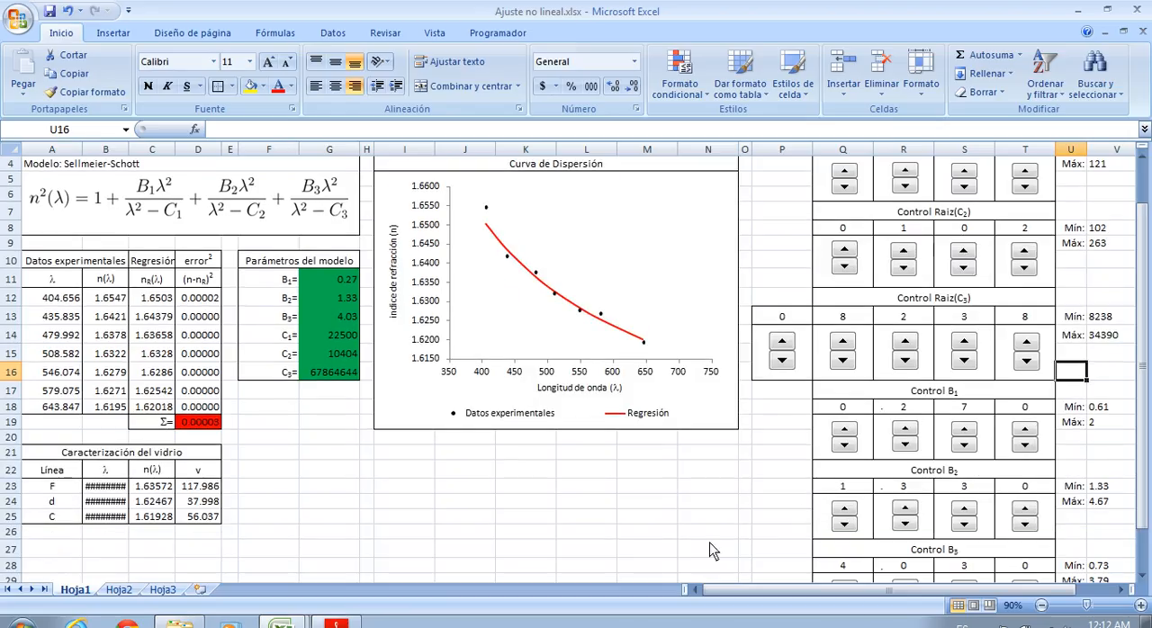
left_click_drag(97, 486, 108, 518)
left_click(633, 87)
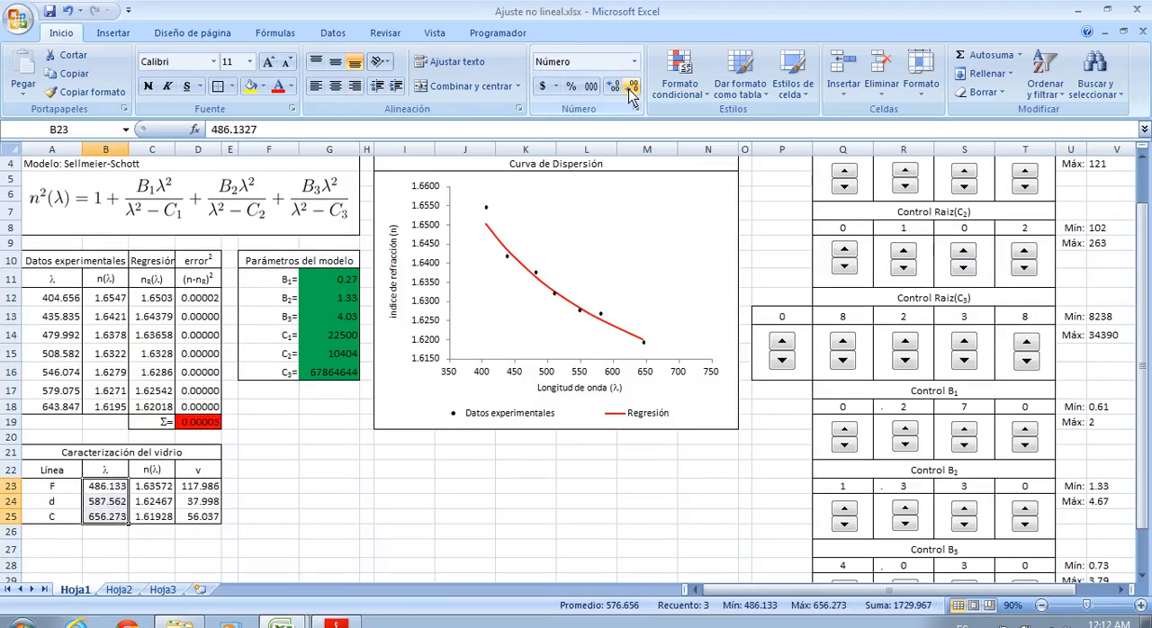
left_click(330, 501)
left_click_drag(93, 461, 93, 520)
left_click(316, 487)
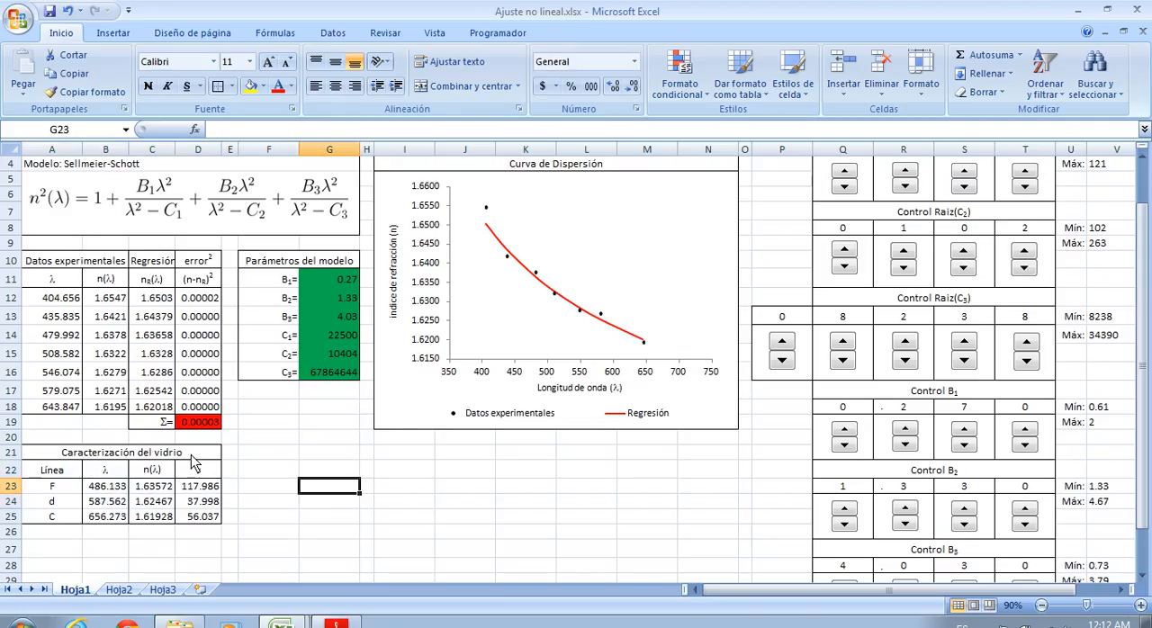
Examine the fitted B and C model parameters and the n(λ) formula for line F in cell C23
scroll(324, 289, "up", 1)
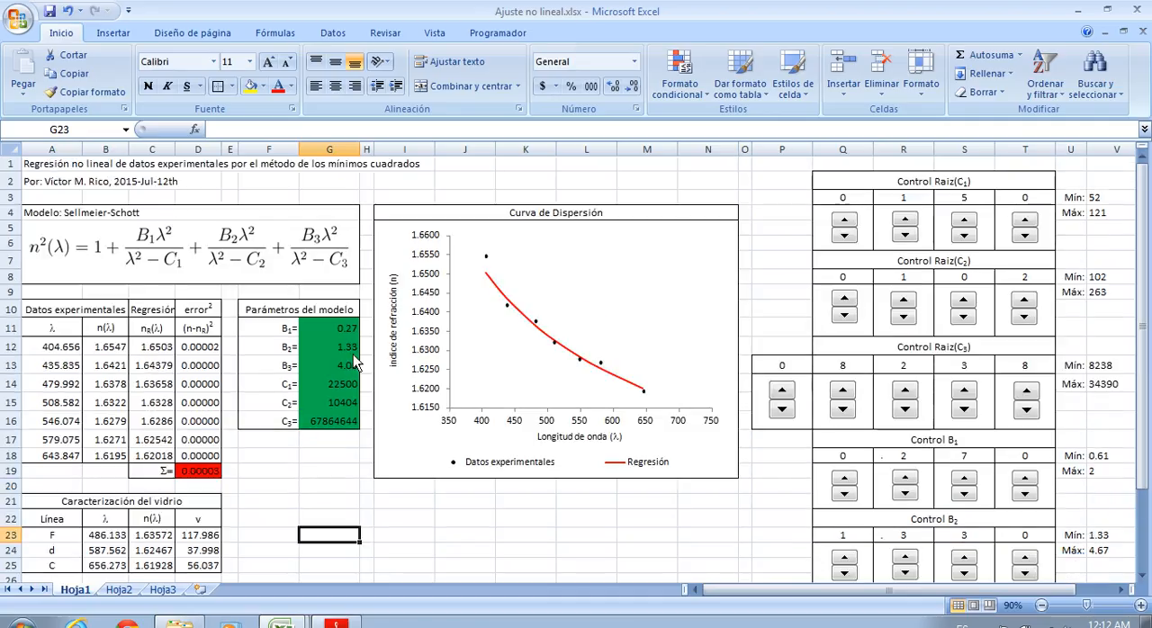
left_click_drag(338, 329, 342, 423)
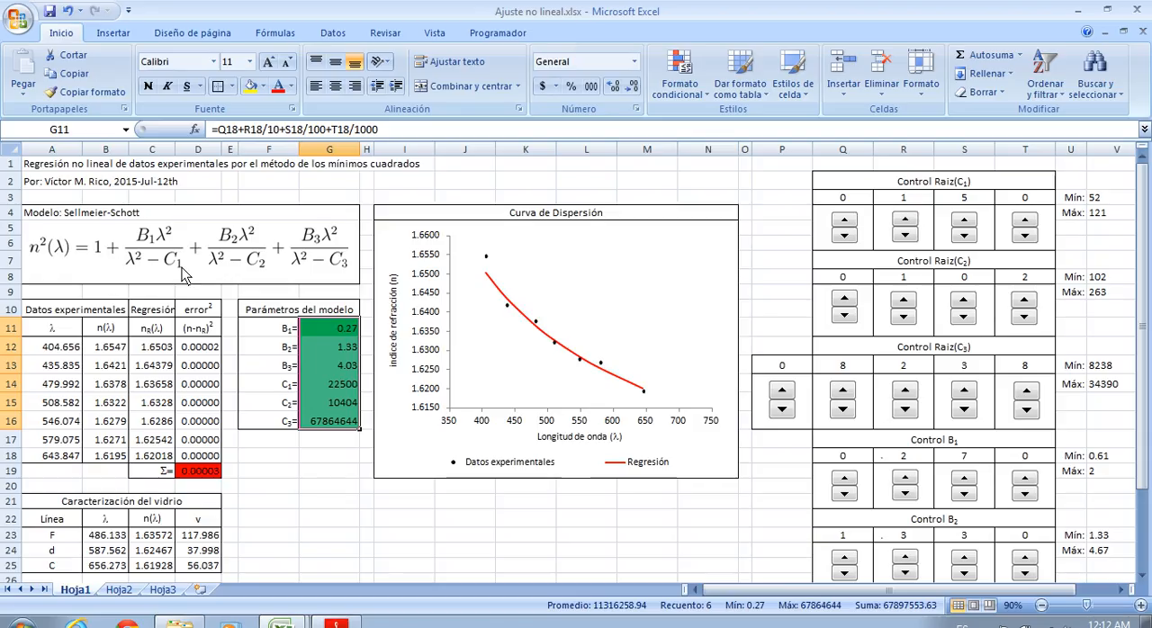
left_click(269, 486)
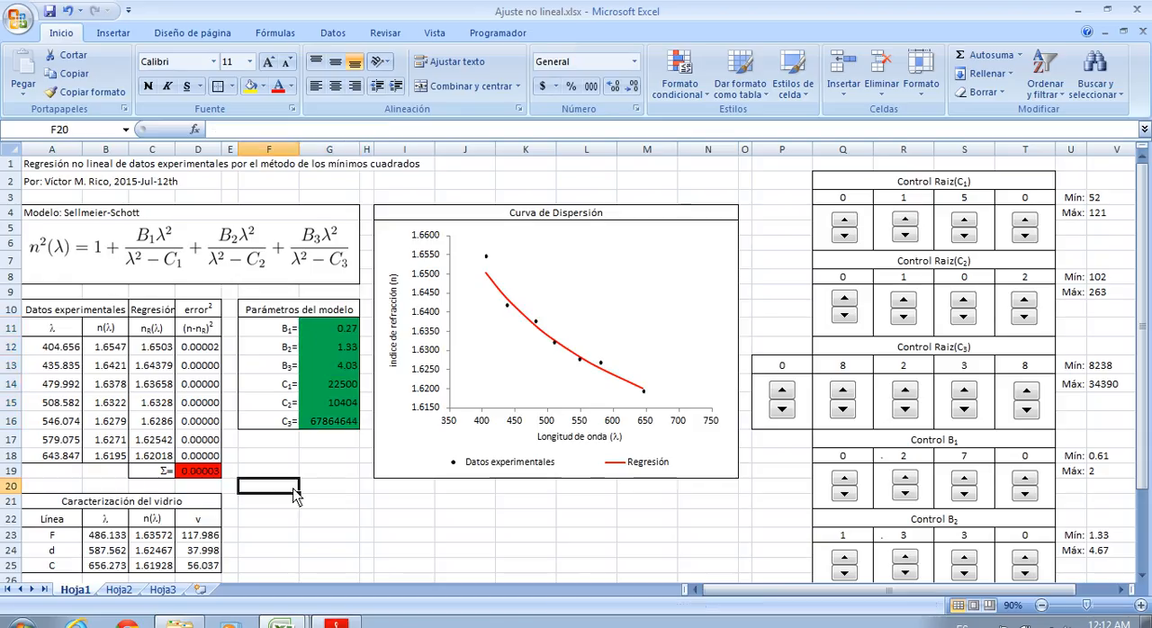
scroll(360, 494, "down", 1)
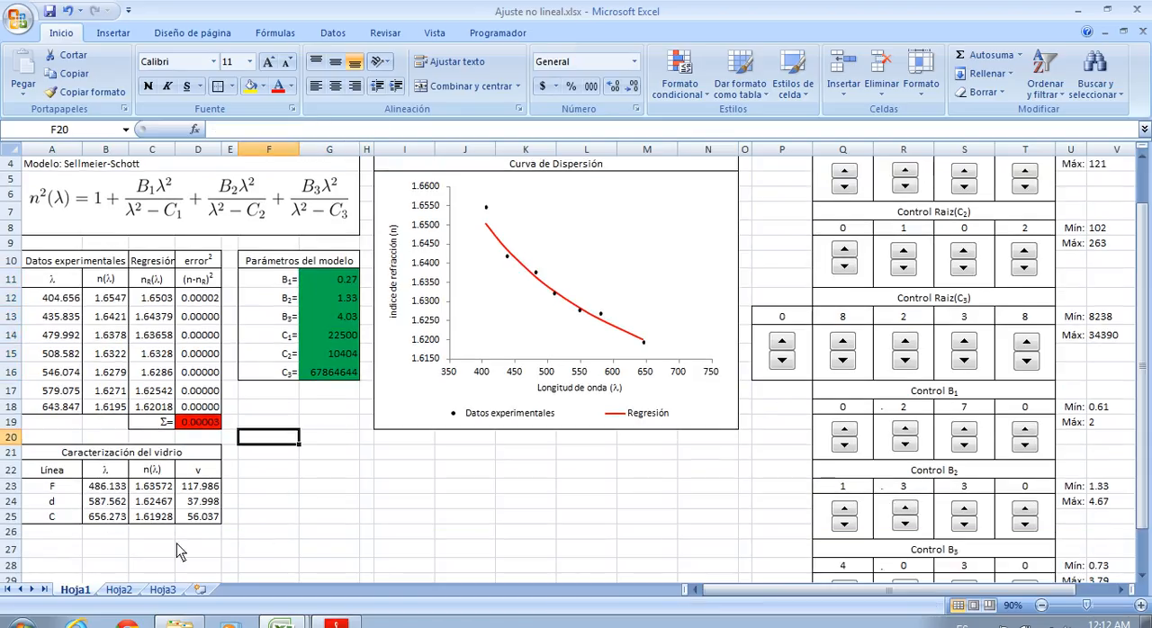
left_click(113, 489)
left_click(158, 494)
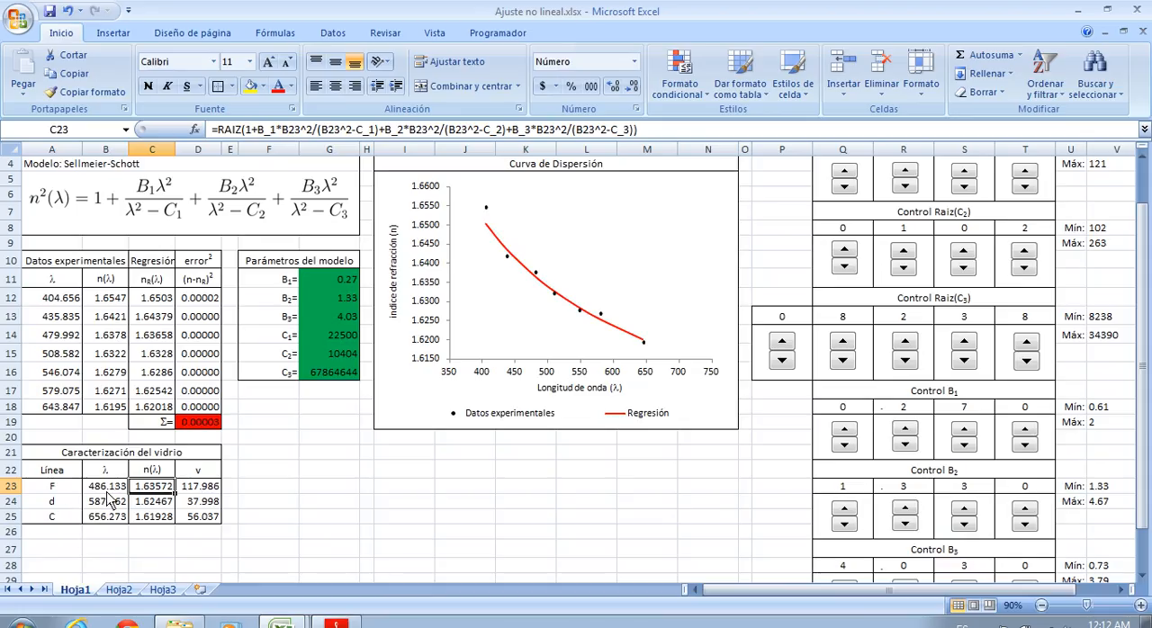
Enlarge the glass characterization table to 130% and review the wavelengths and calculated refractive indices of lines F, d and C
left_click_drag(108, 487, 108, 517)
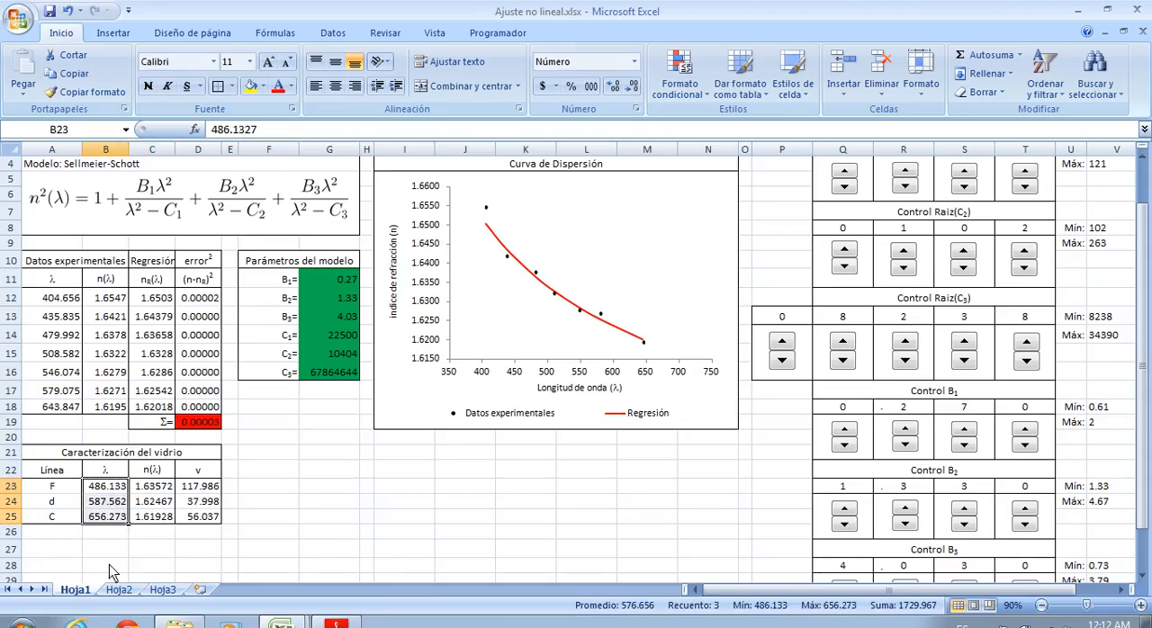
scroll(68, 549, "up", 4, "ctrl")
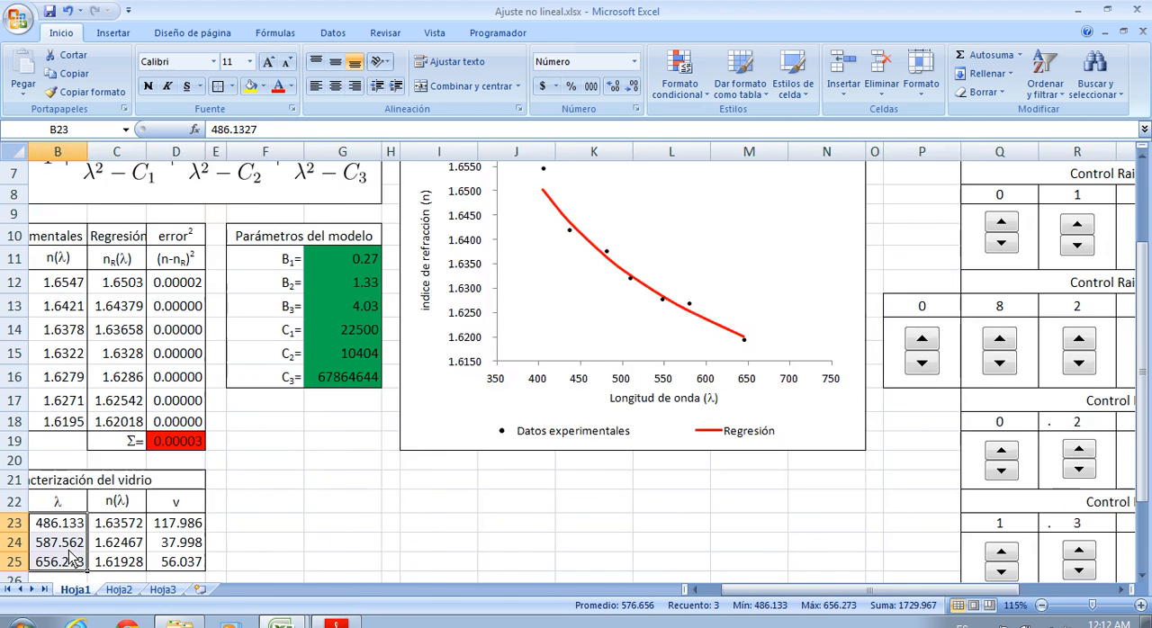
left_click_drag(792, 589, 746, 591)
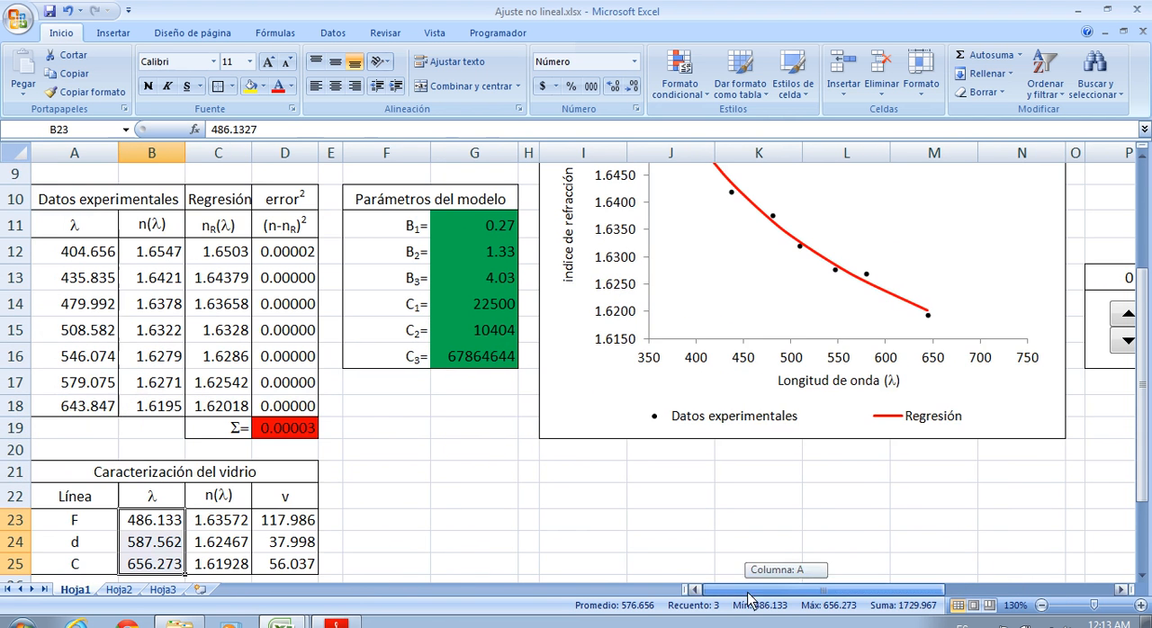
scroll(378, 513, "down", 1)
left_click(267, 534)
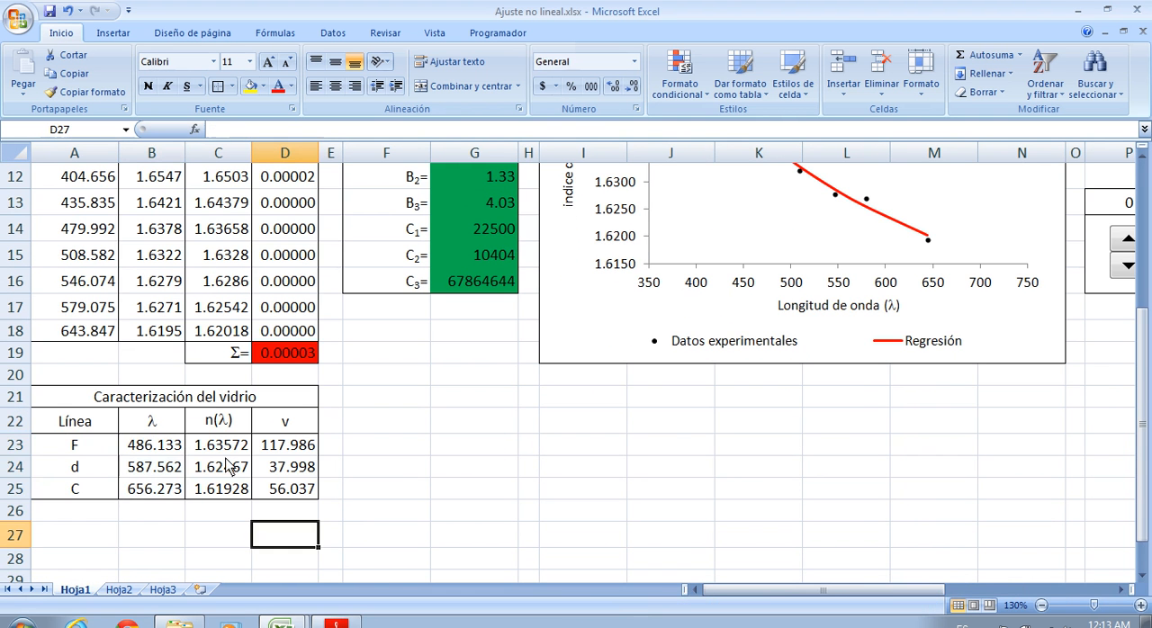
left_click_drag(165, 457, 164, 490)
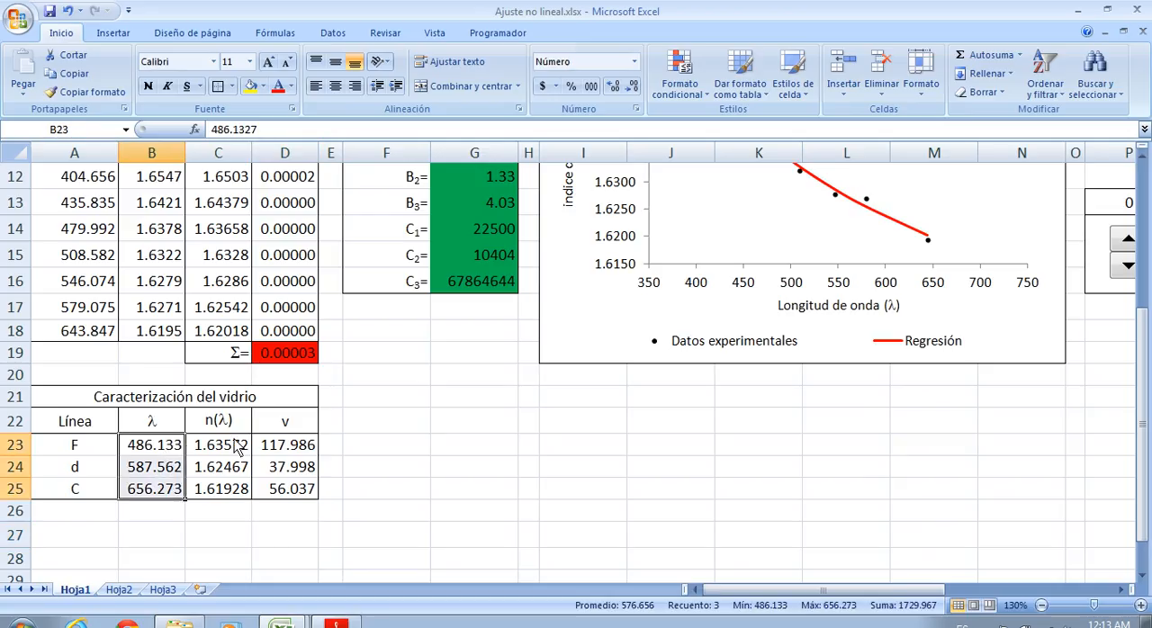
left_click_drag(238, 453, 238, 491)
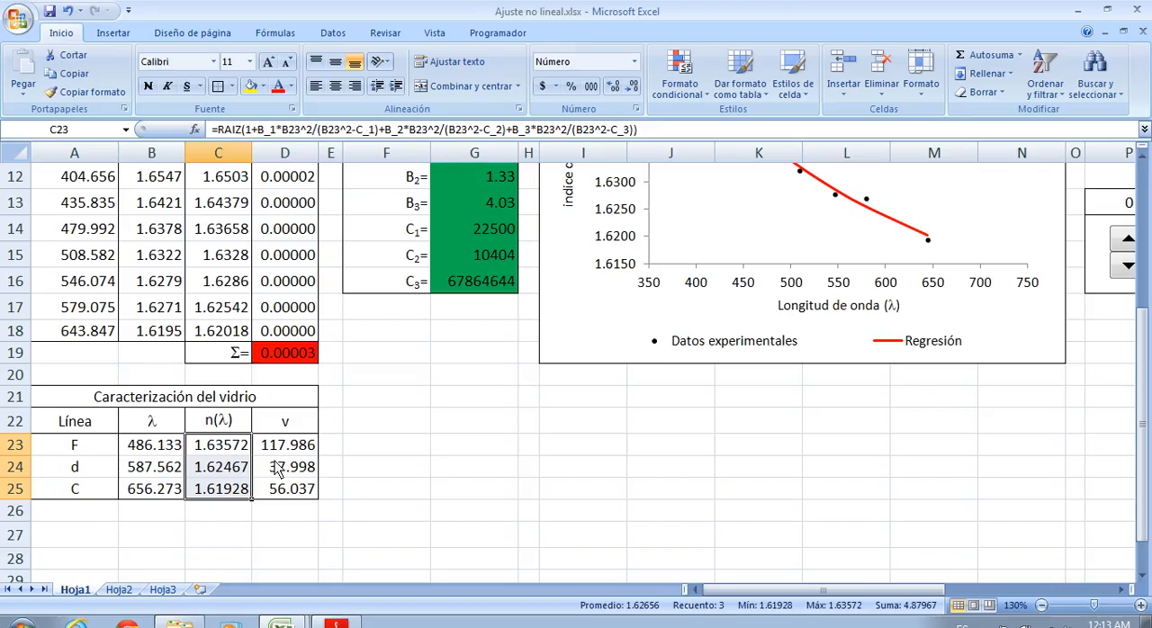
left_click(139, 530)
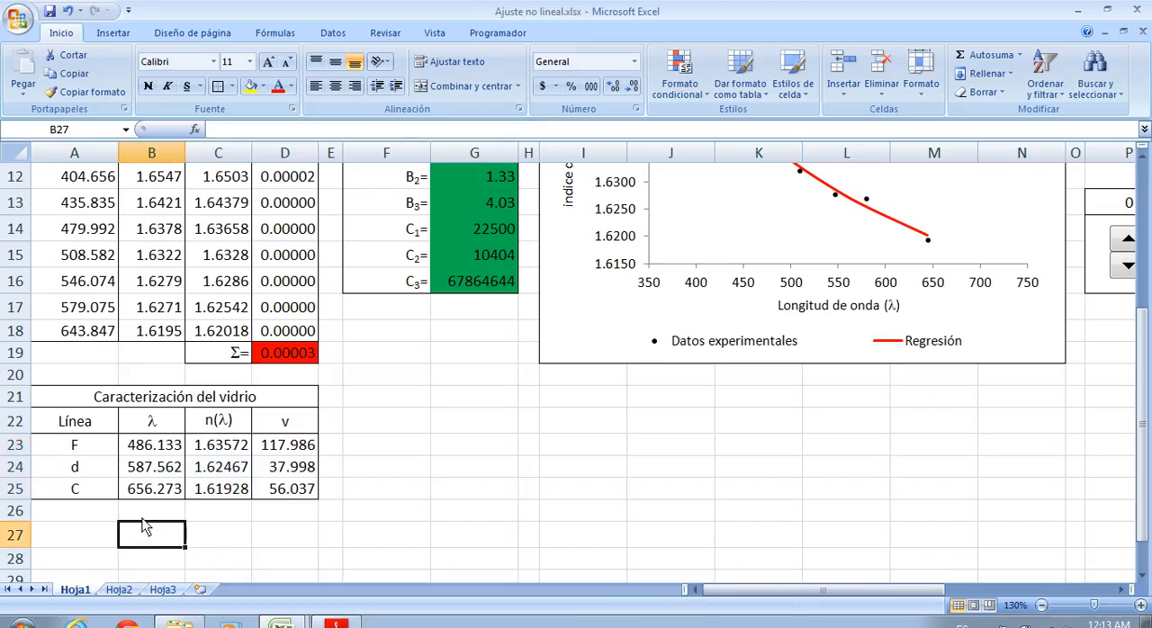
left_click(156, 475)
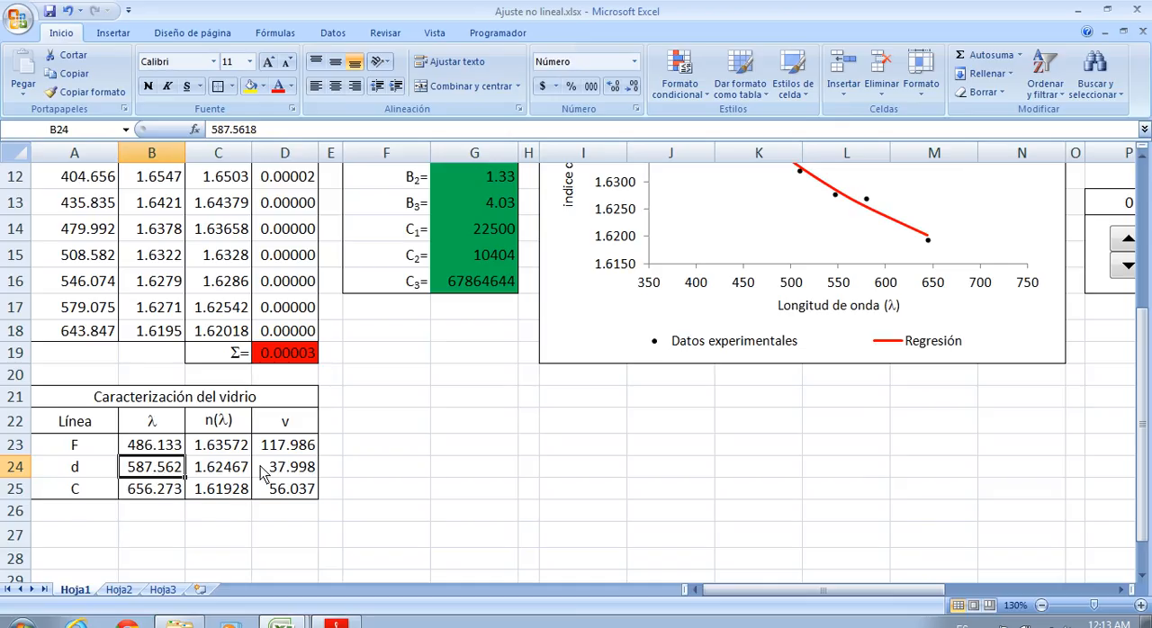
Examine the v formulas in D23:D25 and compare them with the Abbe number definition in Rep4_Espectroscopía.pdf, returning to the workbook
left_click_drag(286, 448, 291, 493)
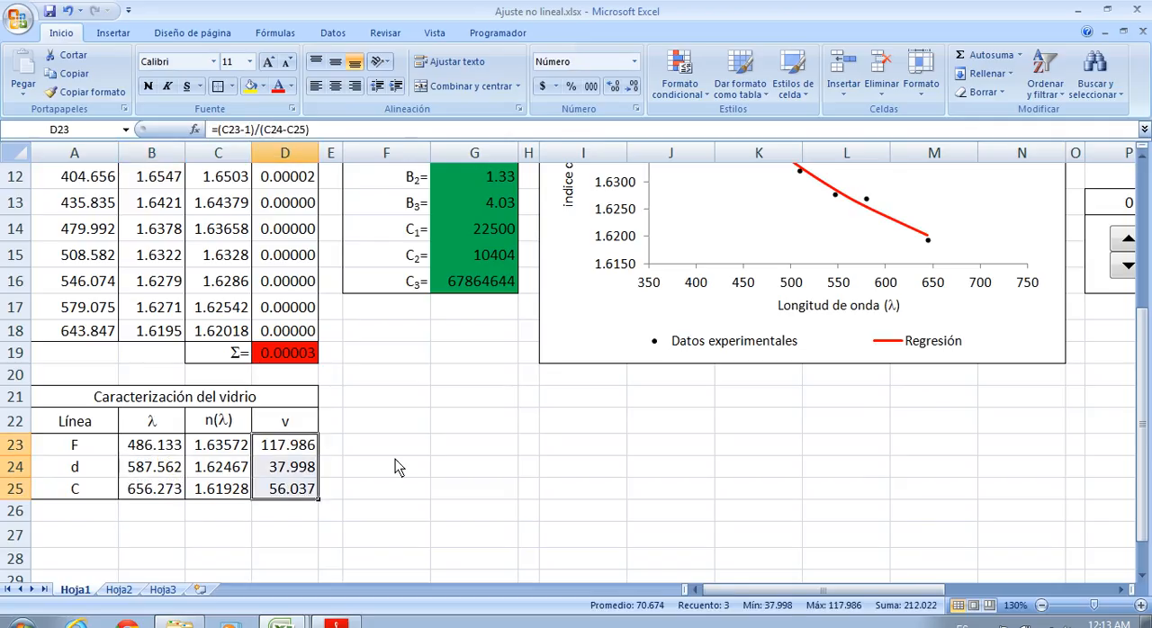
left_click(382, 449)
left_click(302, 450)
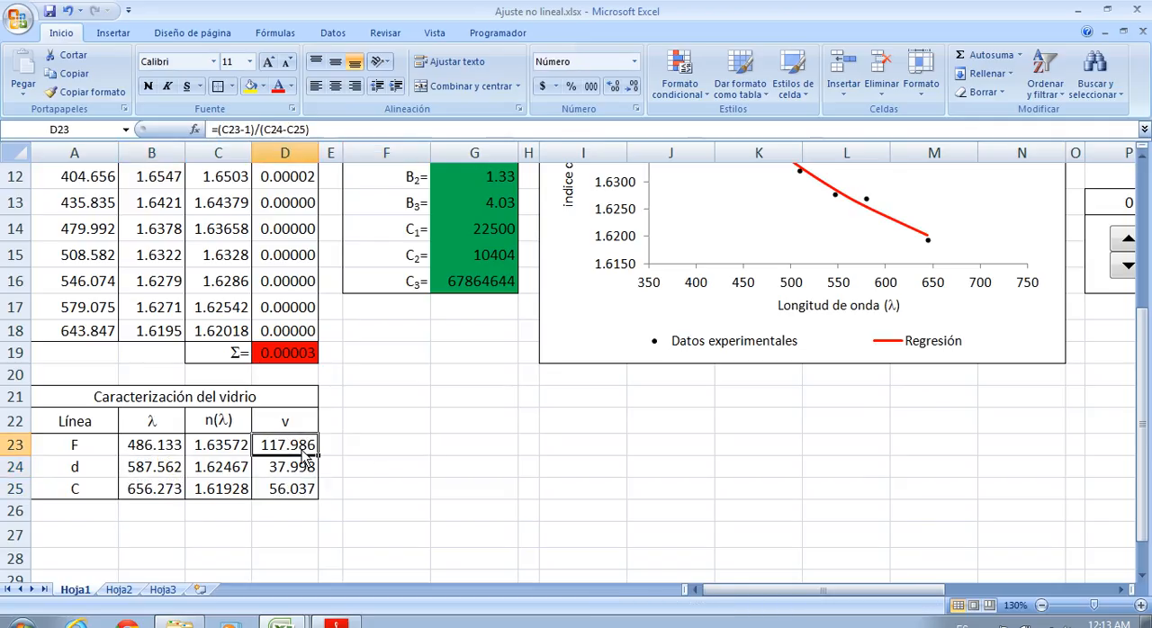
left_click(335, 623)
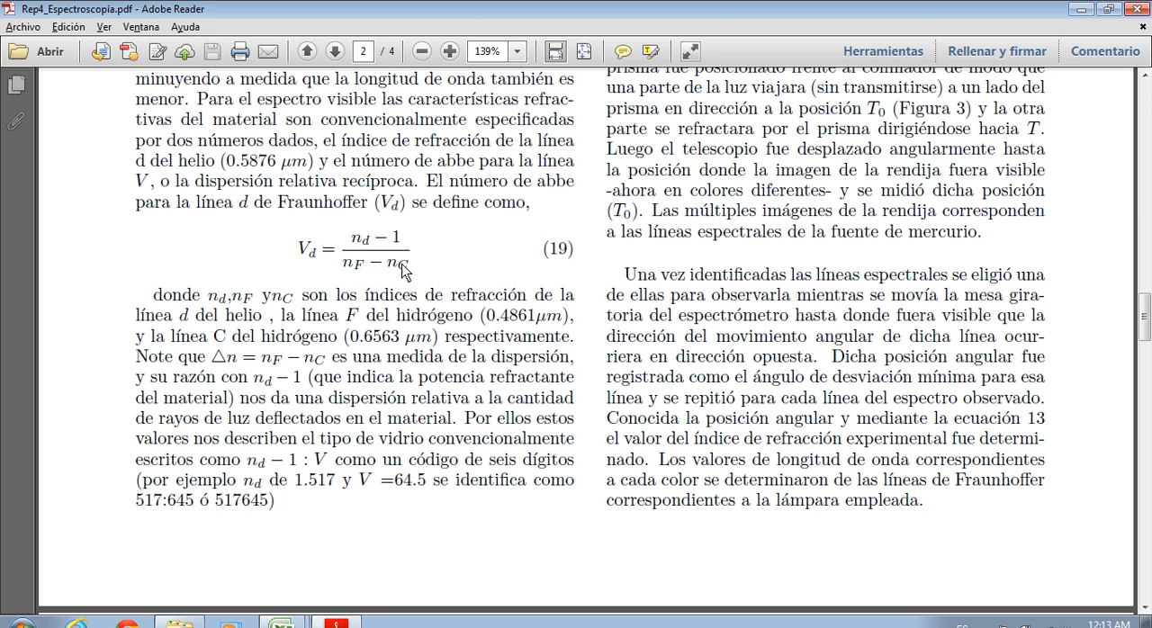
left_click(1081, 9)
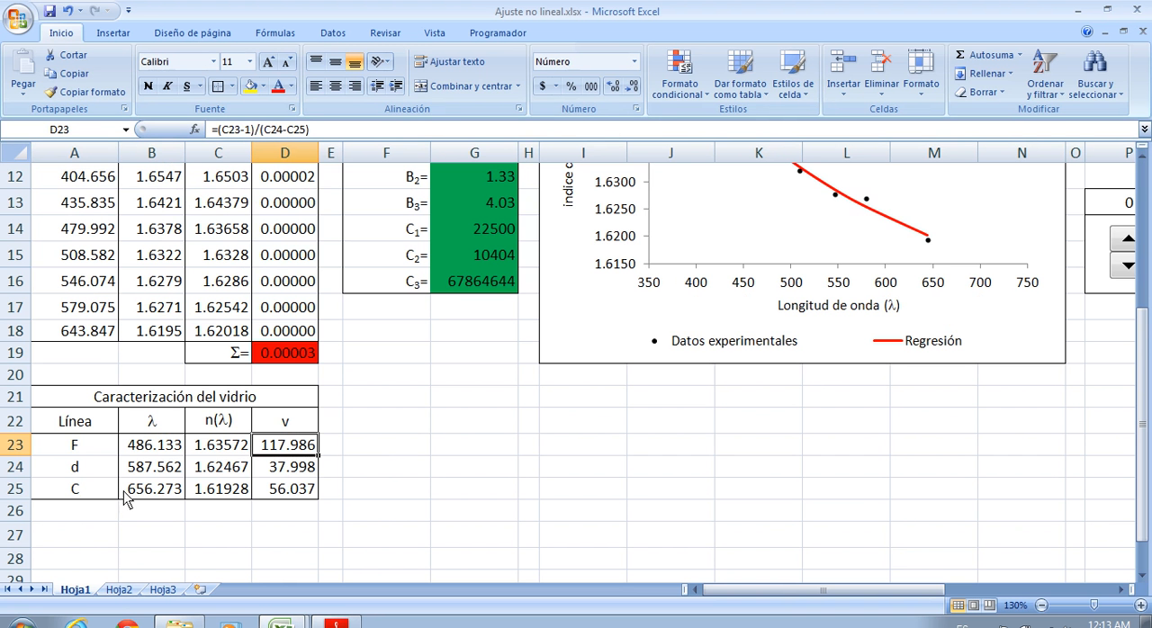
Check the cells referenced by the line d Abbe number formula in D24 and review the line d row
left_click(297, 471)
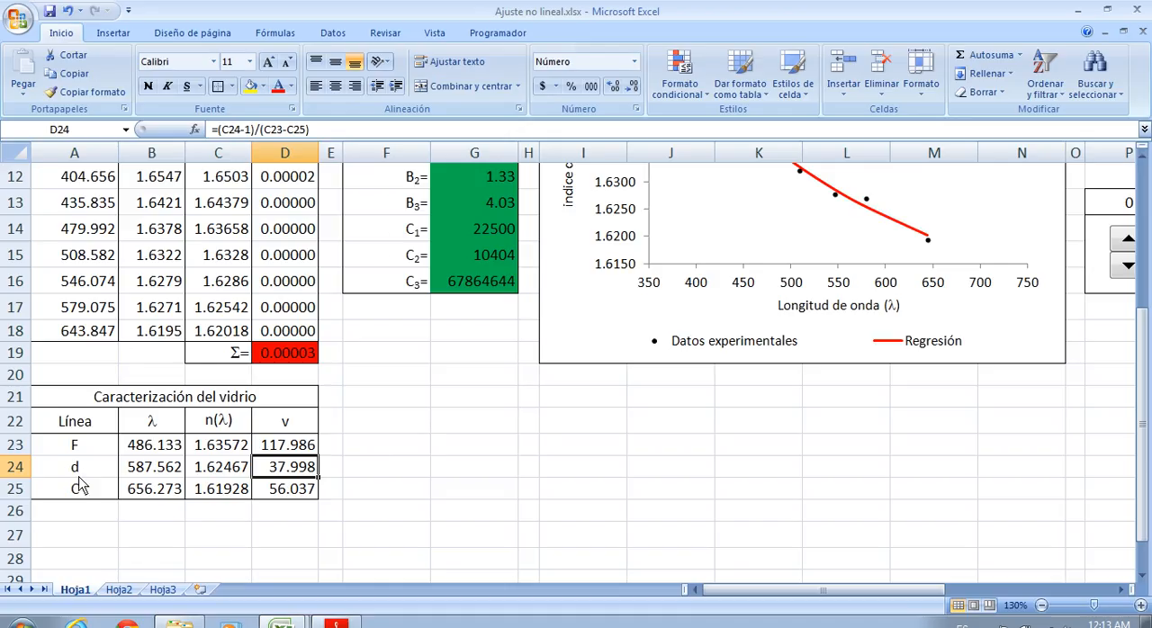
left_click(338, 127)
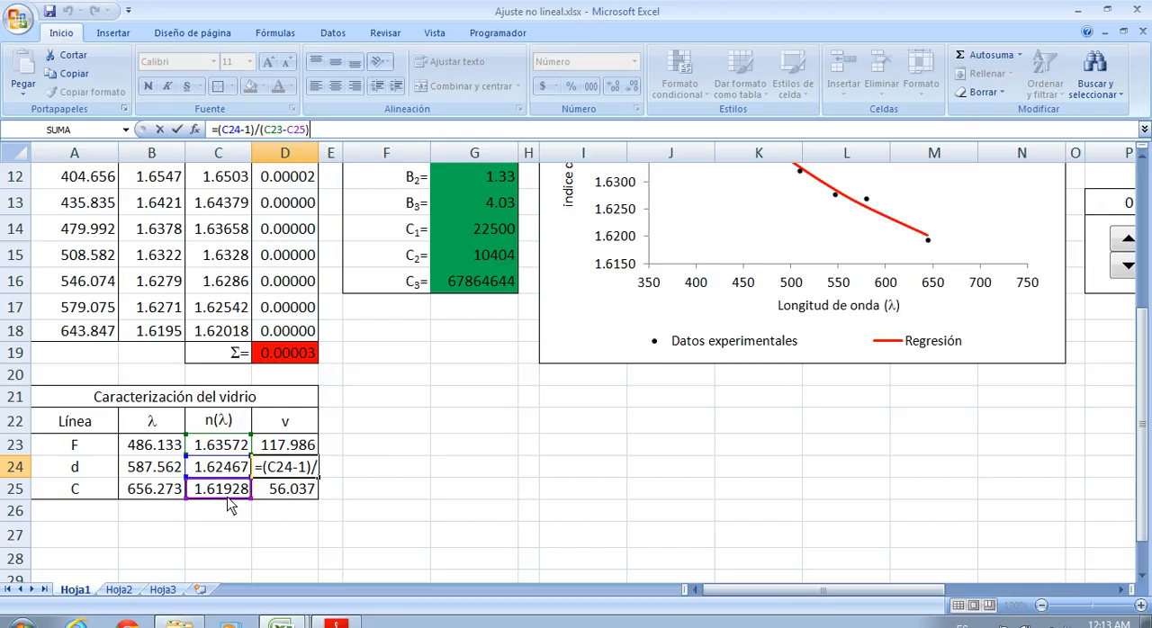
key("Return")
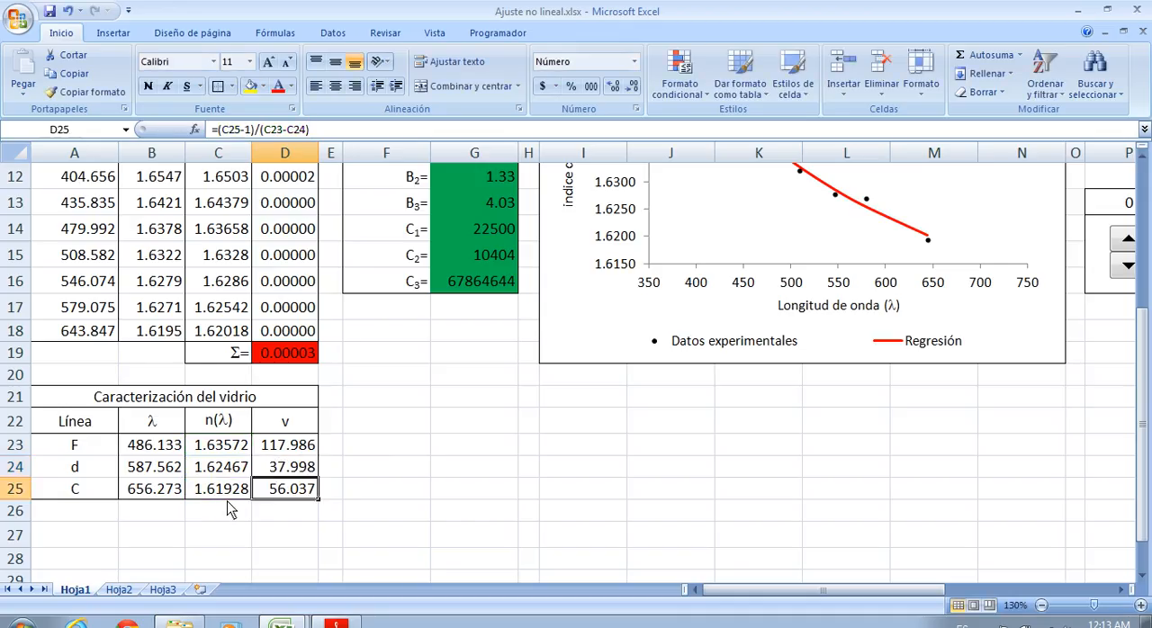
left_click(300, 476)
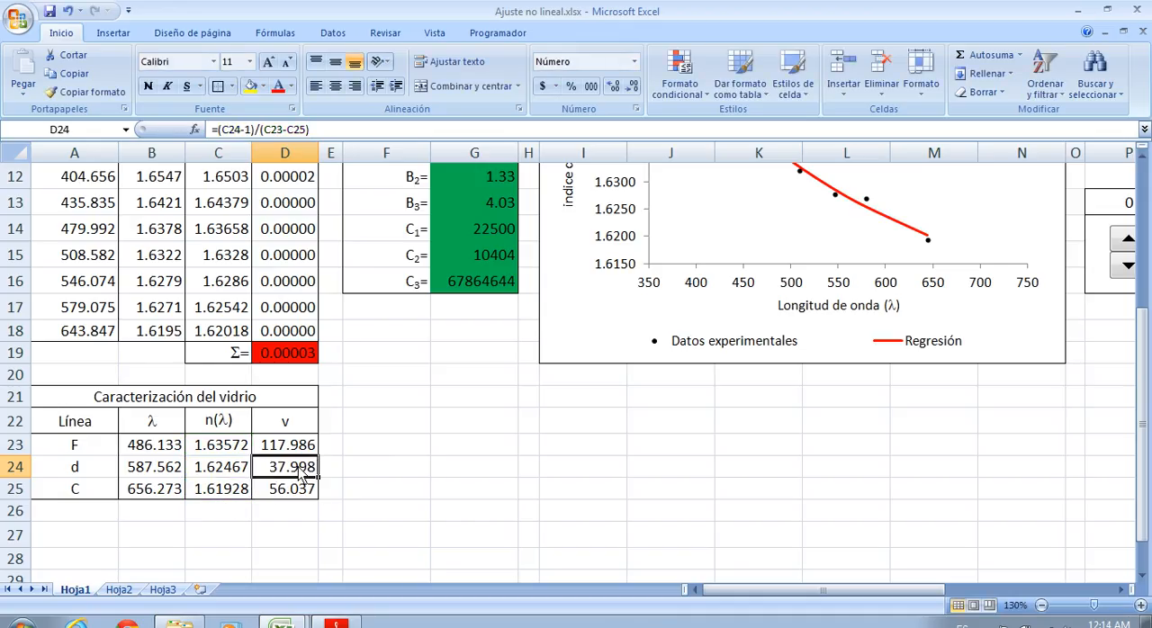
left_click_drag(79, 471, 290, 467)
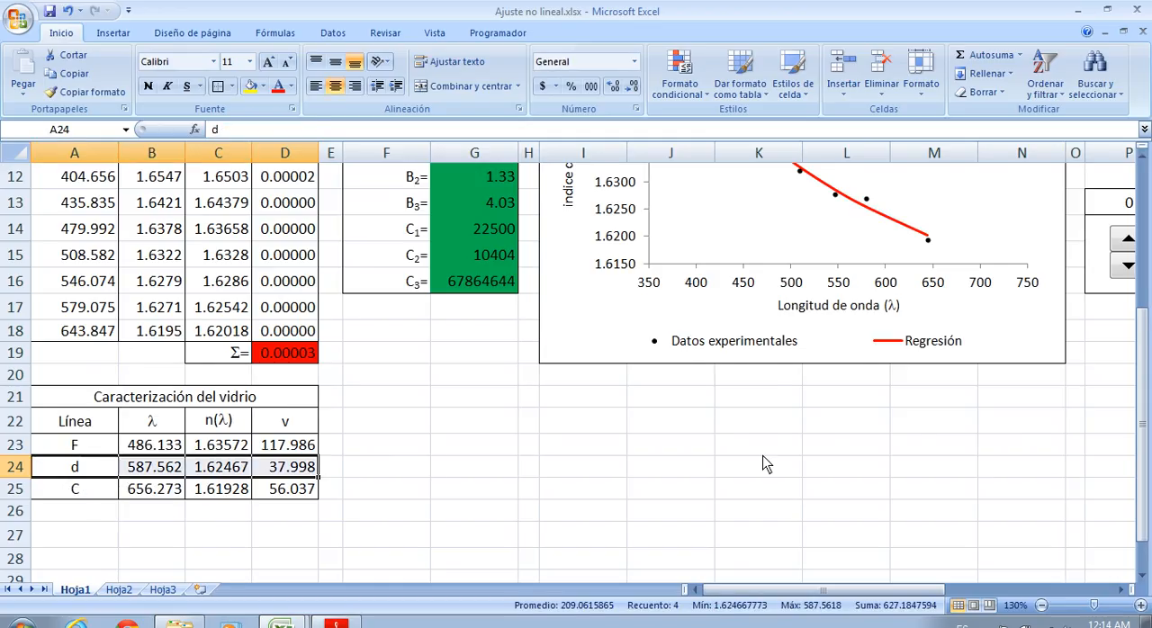
scroll(762, 462, "up", 3)
scroll(762, 462, "down", 2)
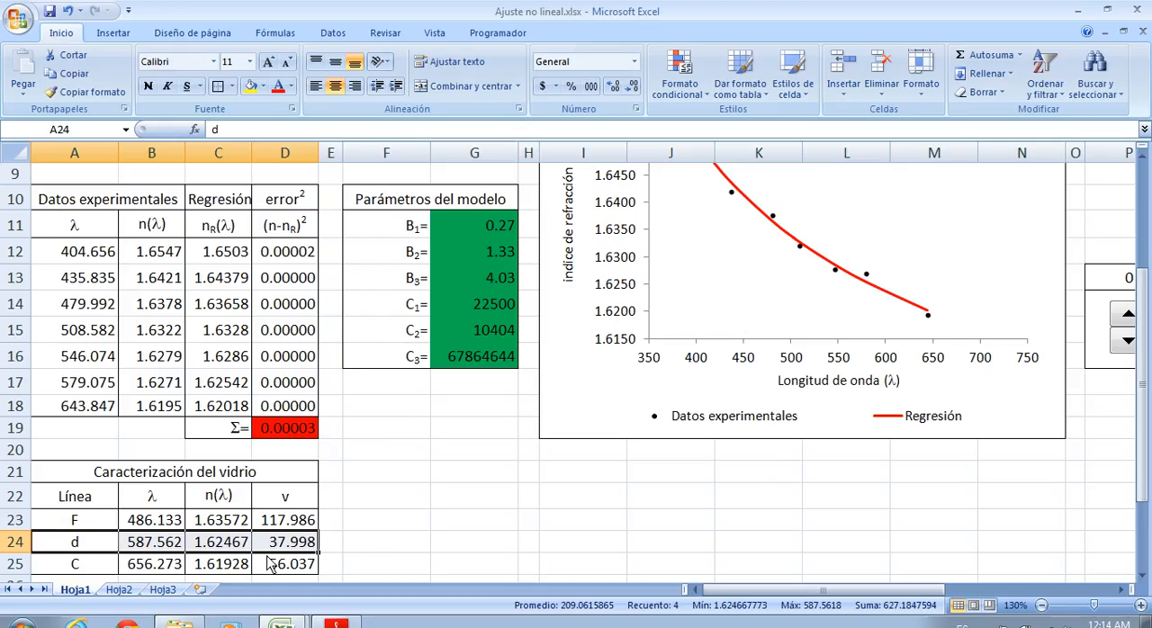
left_click(372, 537)
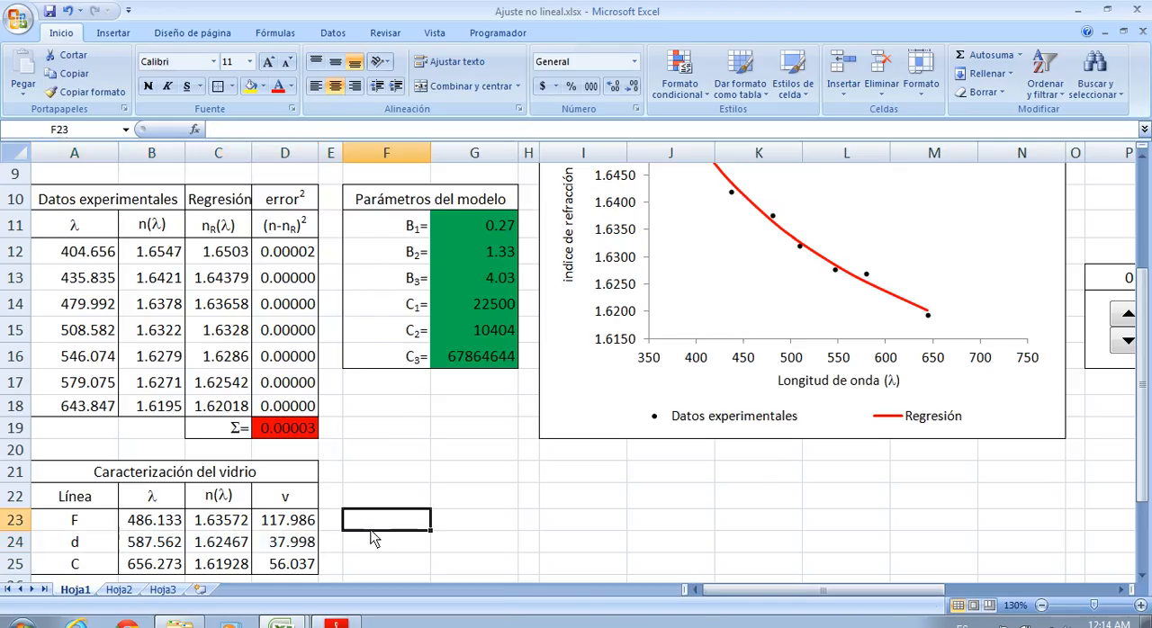
left_click(308, 549)
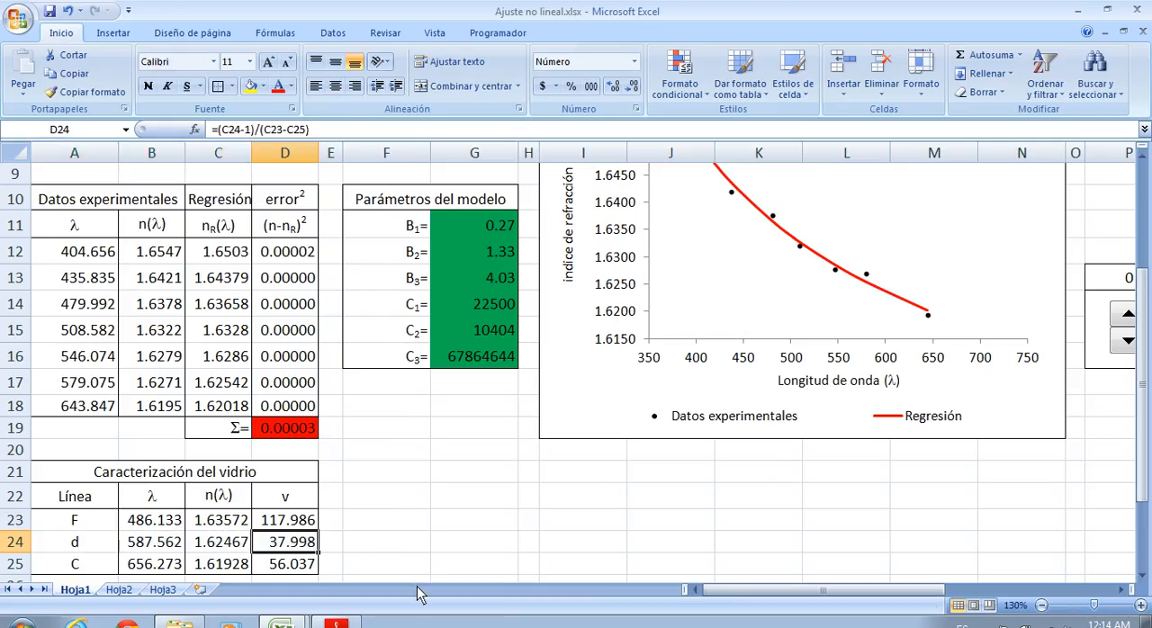
left_click(285, 623)
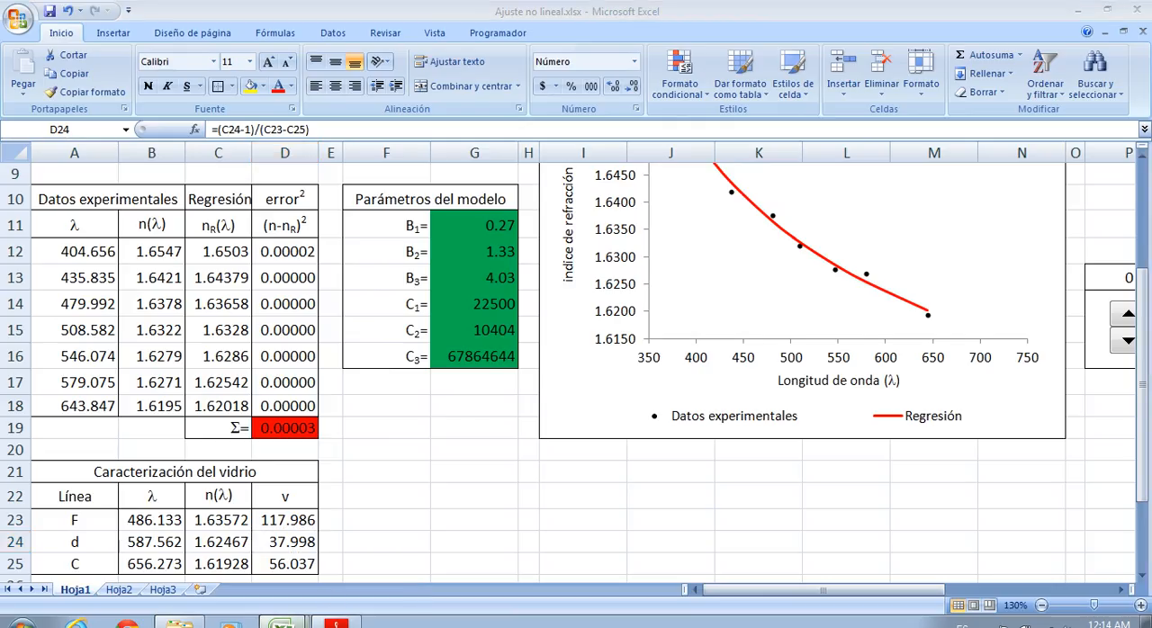
left_click(345, 592)
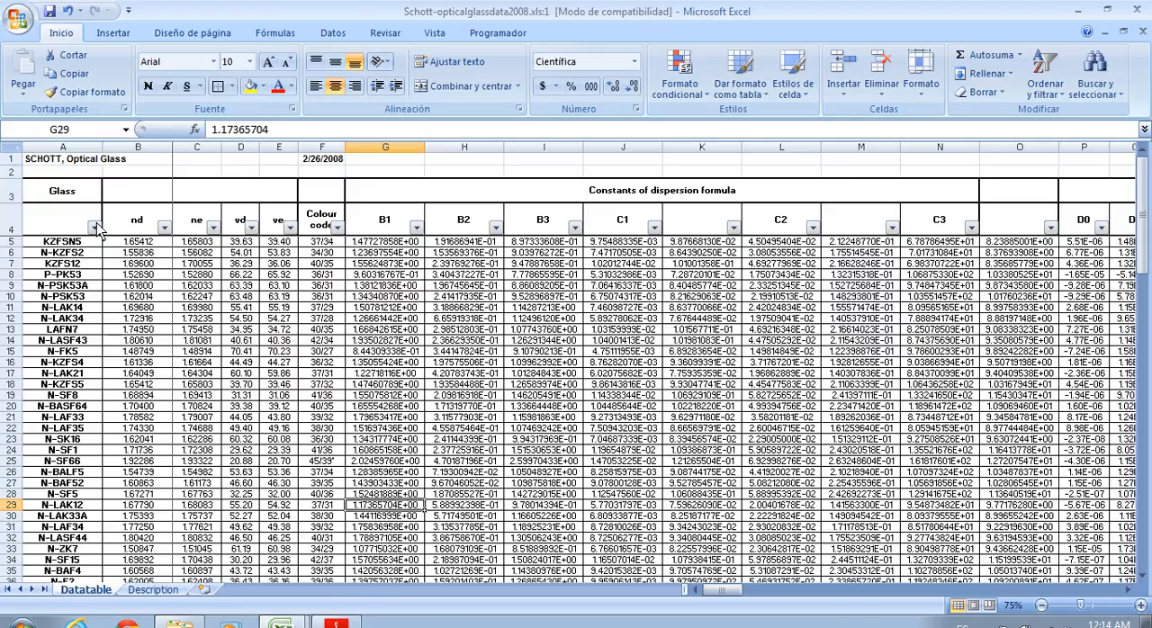
left_click(251, 230)
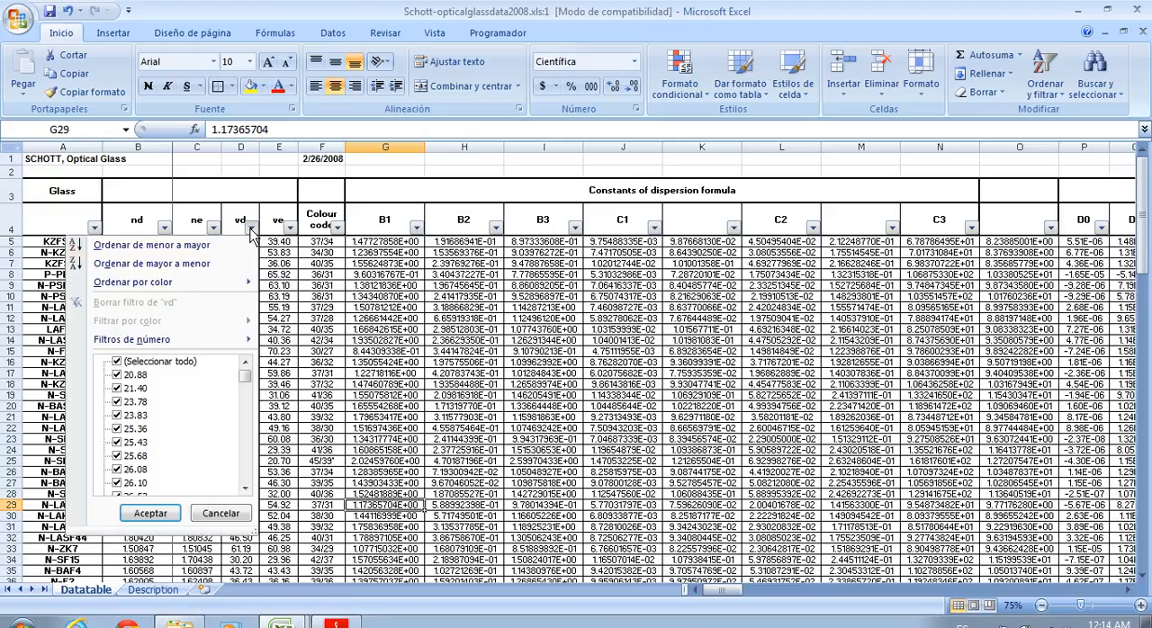
left_click(116, 362)
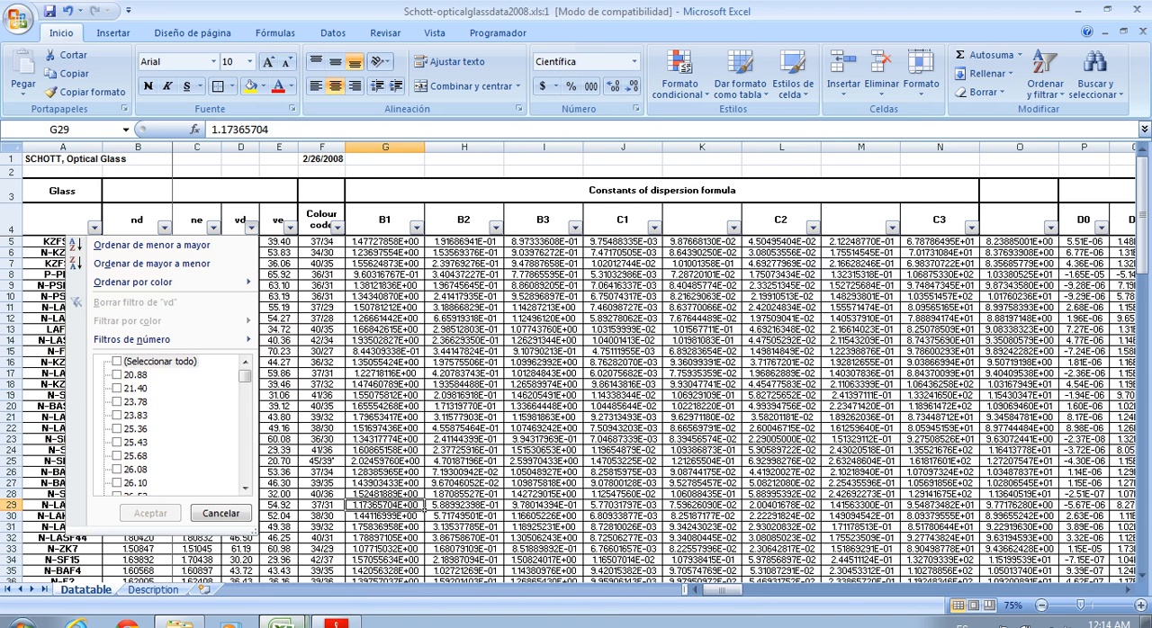
left_click(292, 620)
left_click(225, 569)
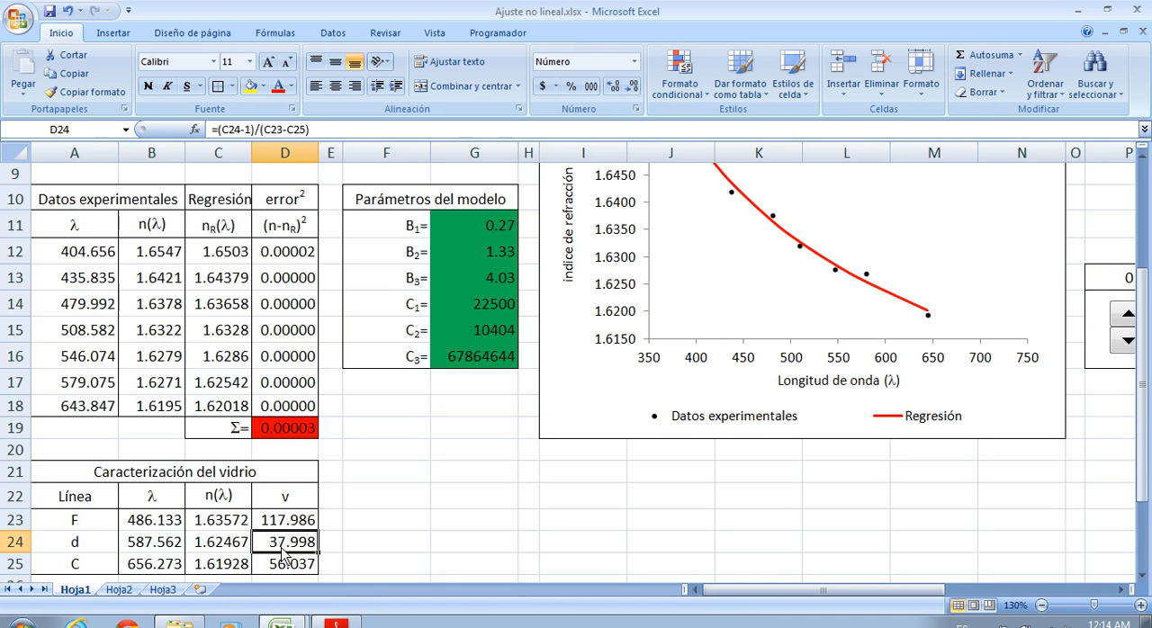
Switch to Schott-opticalglassdata2008.xls and filter the vd column to show only the values 39.70 and 40.61
left_click(287, 620)
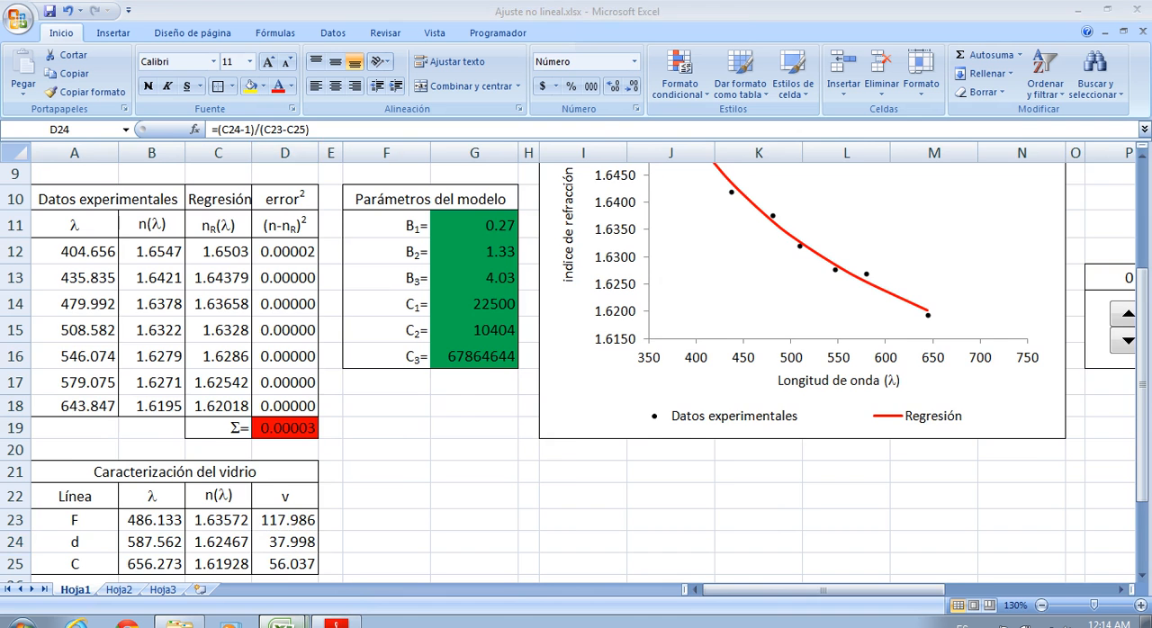
left_click(331, 592)
left_click(213, 228)
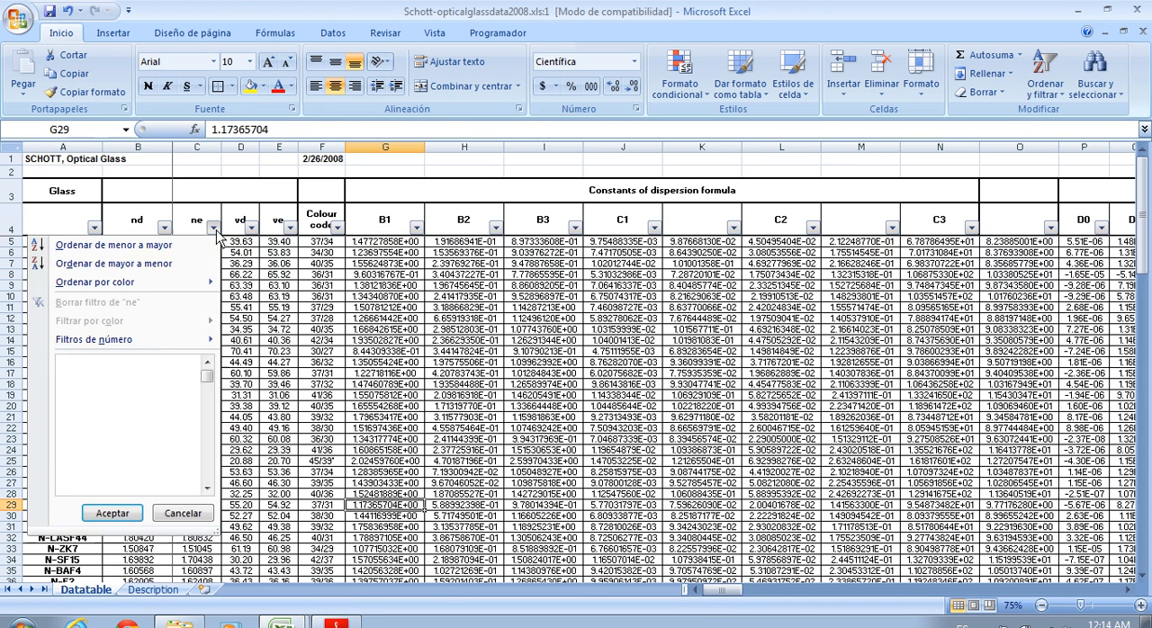
left_click(252, 227)
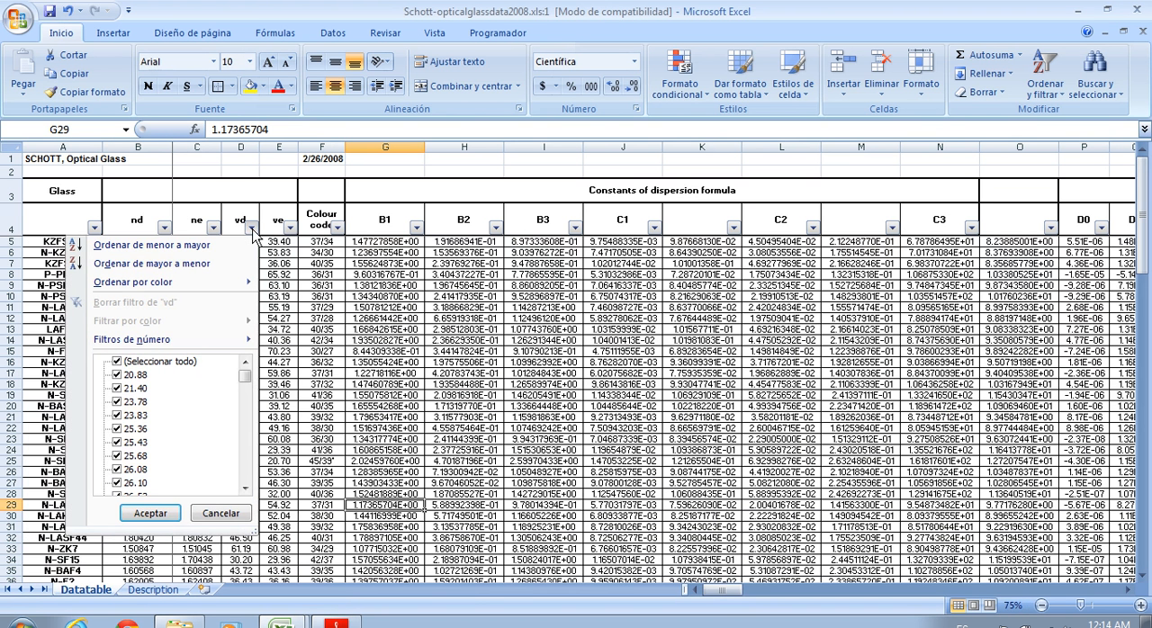
left_click(122, 362)
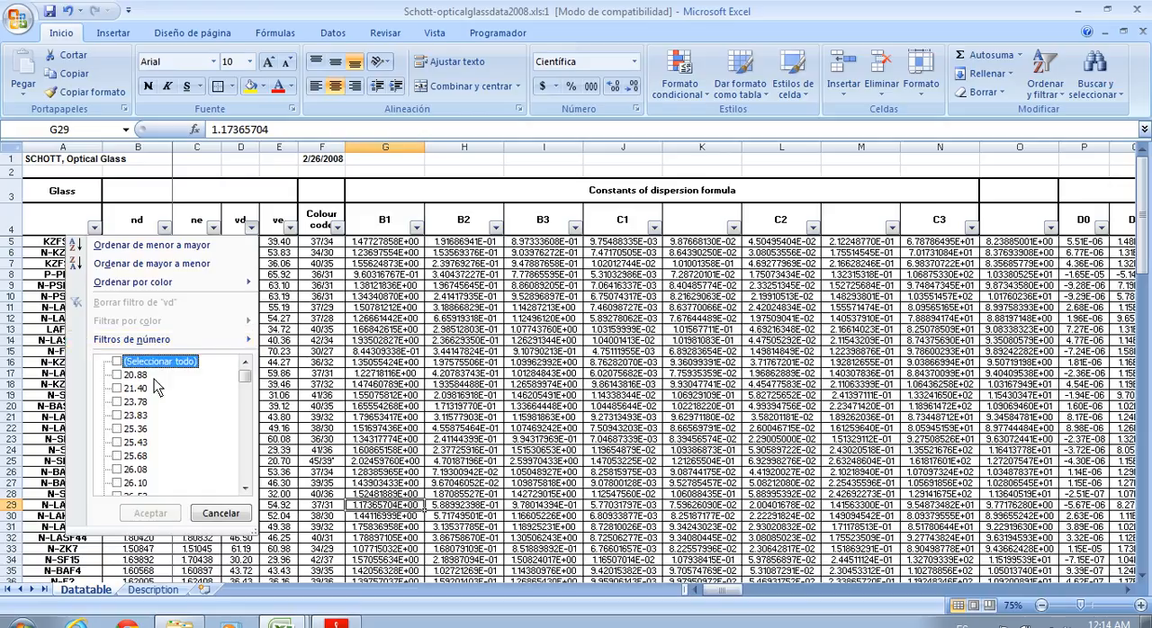
left_click_drag(246, 377, 248, 417)
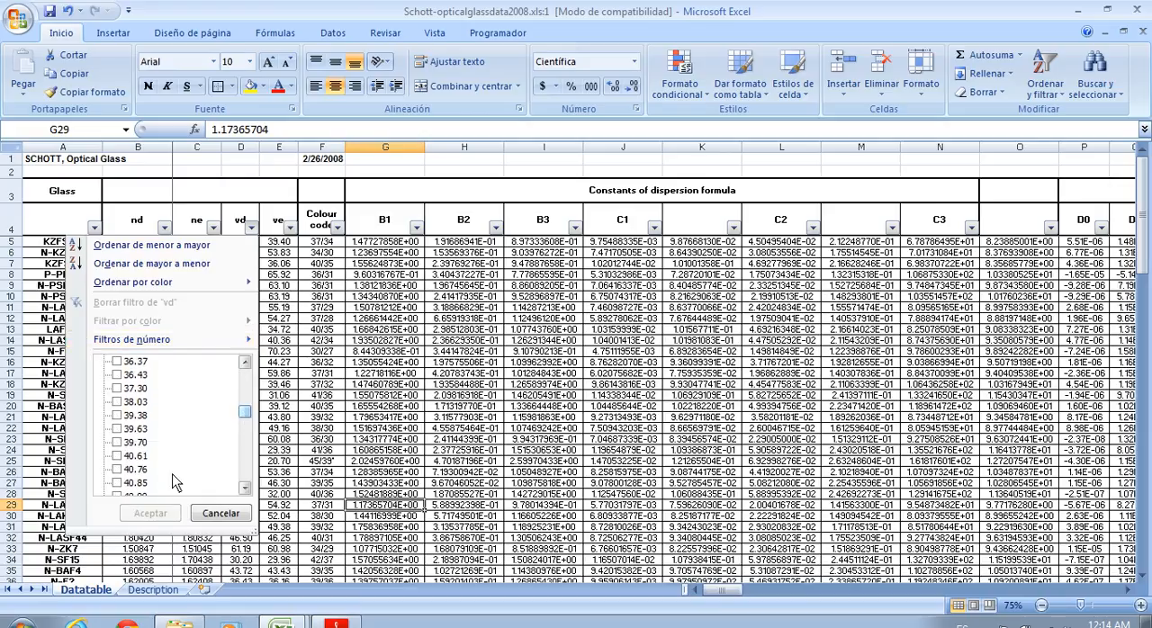
left_click(117, 442)
left_click(117, 455)
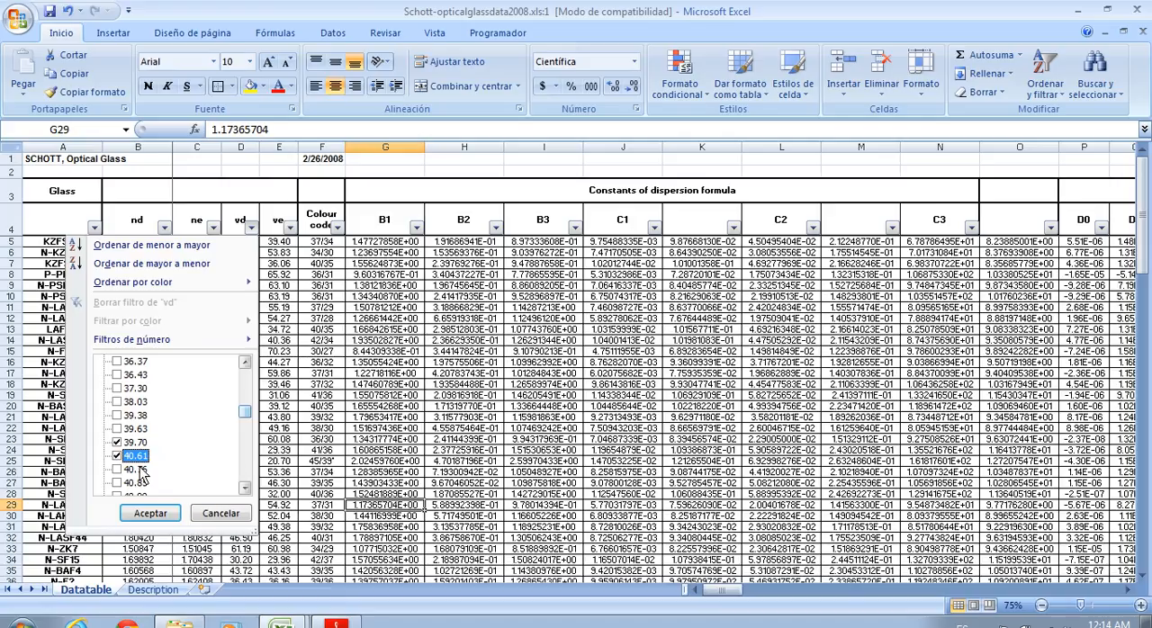
left_click(150, 513)
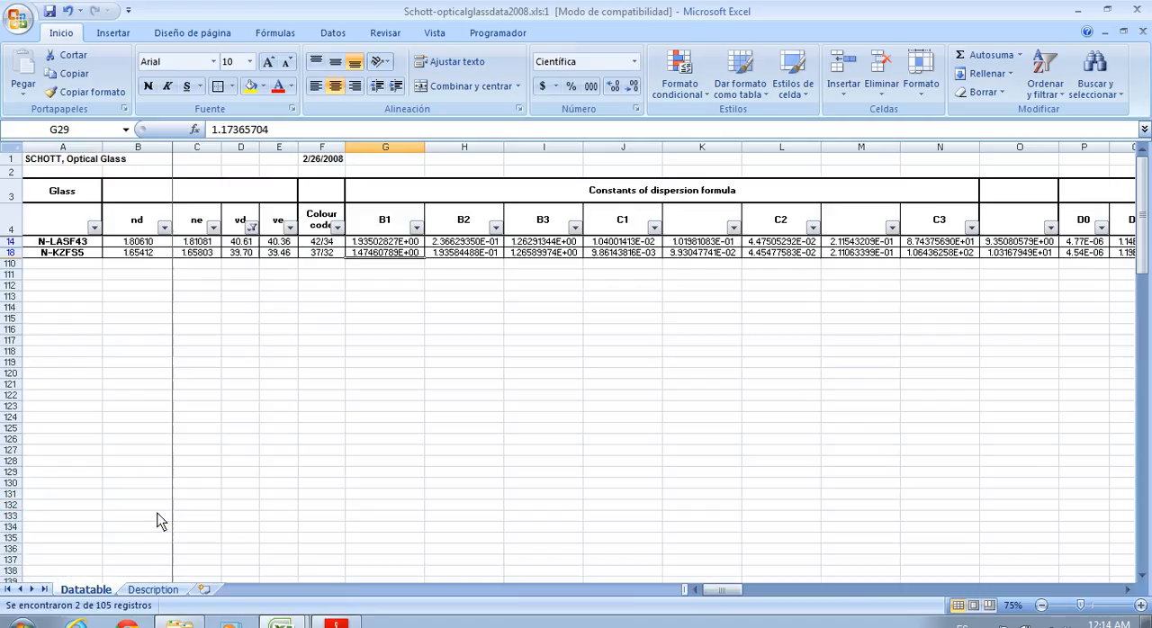
Review the names of the candidate glasses left in the filtered catalogue list
left_click(257, 317)
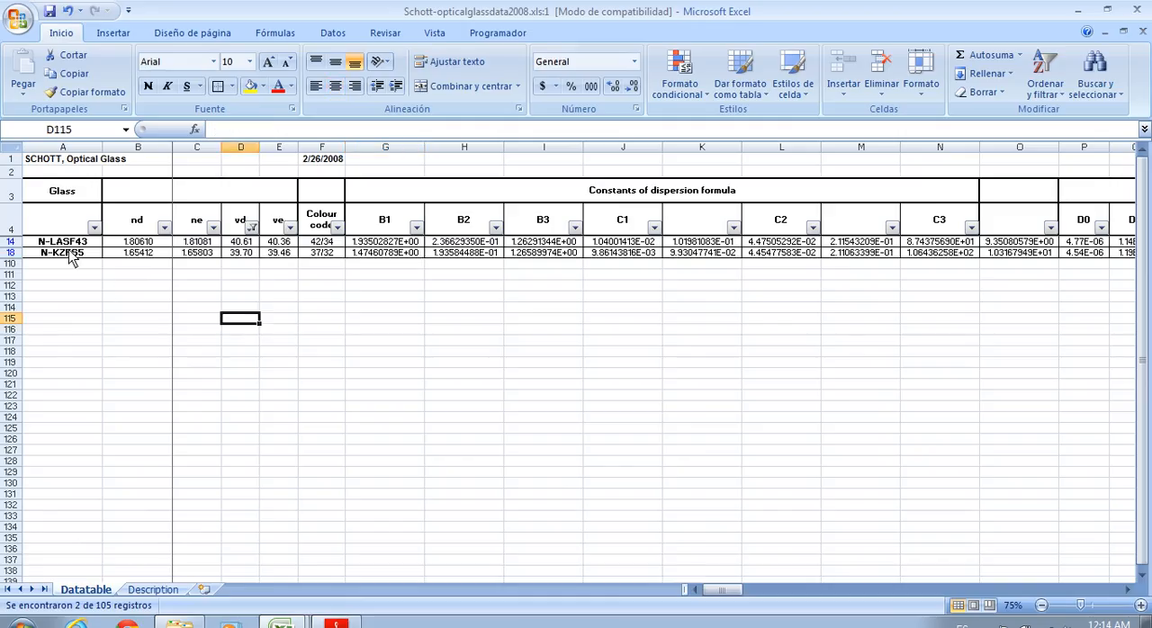
left_click_drag(63, 241, 65, 253)
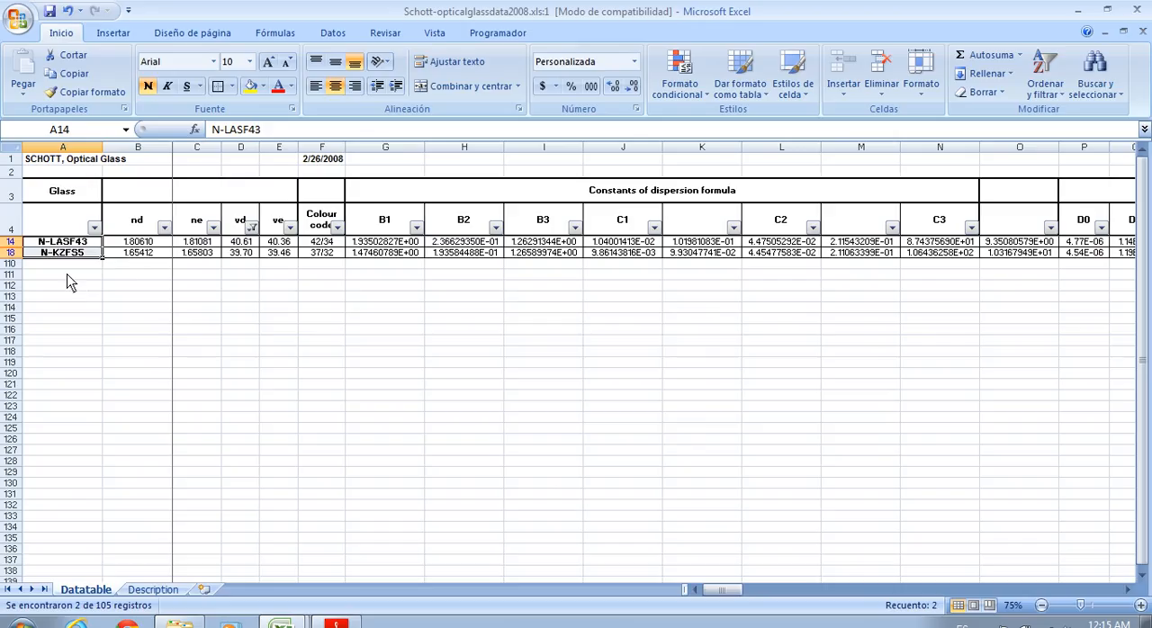
left_click(63, 297)
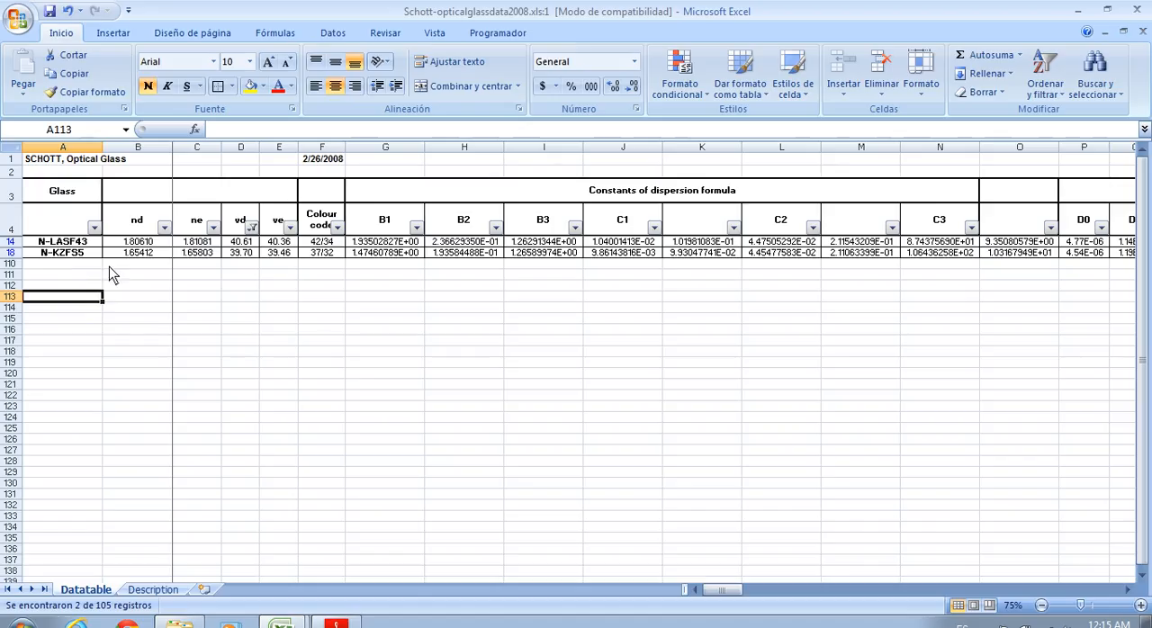
left_click_drag(72, 244, 77, 259)
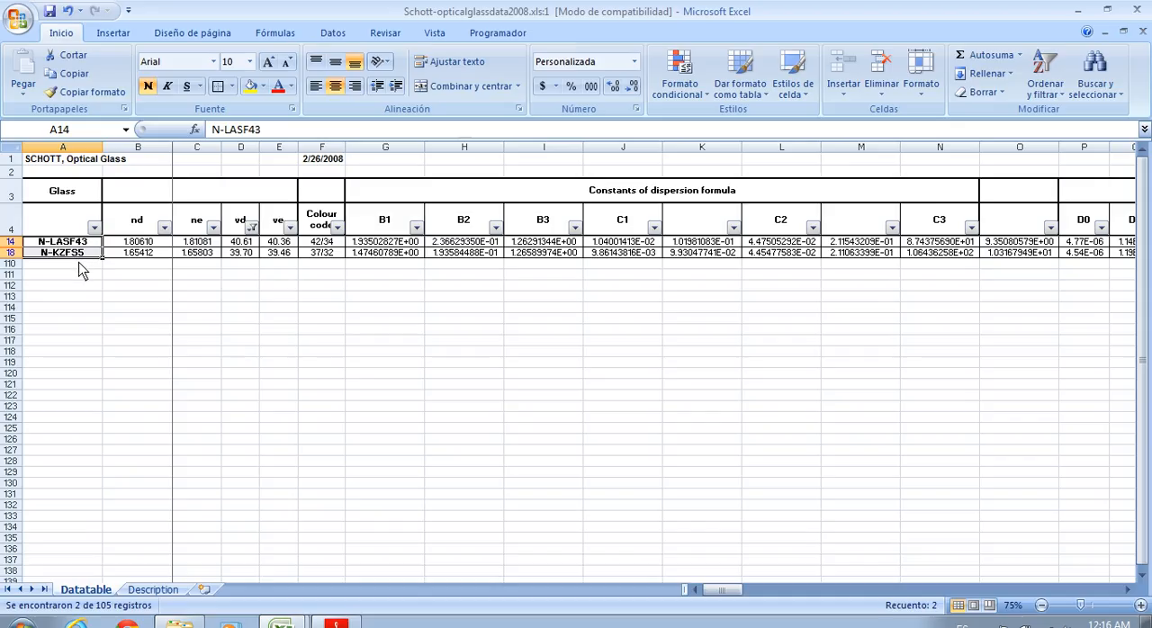
left_click(95, 299)
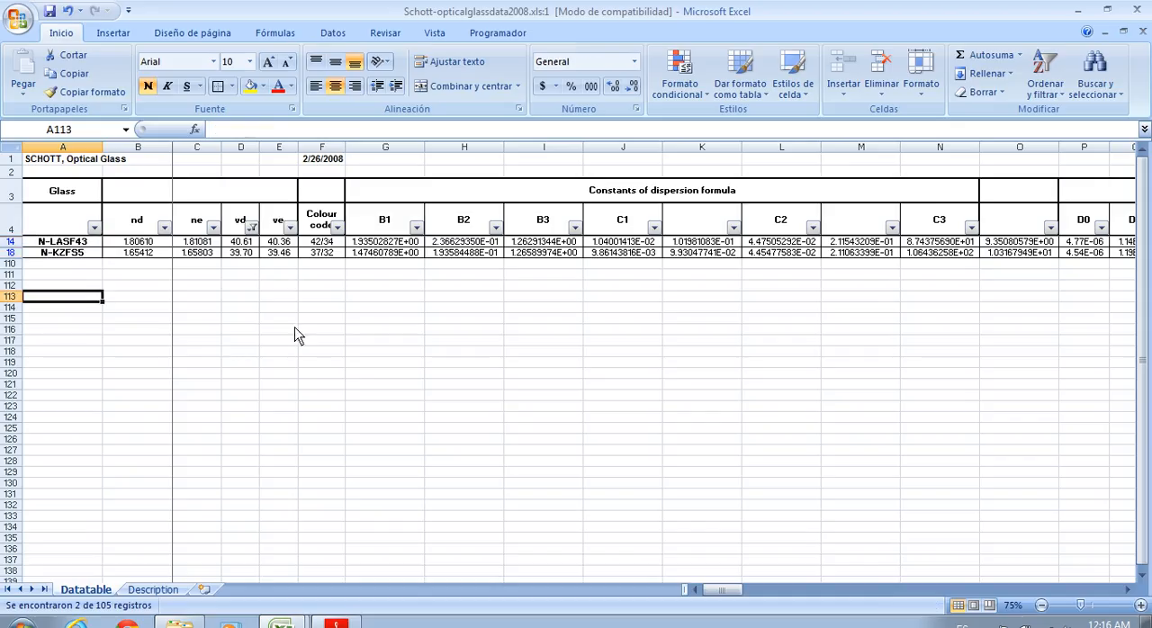
Compare the vd values of N-LASF43 and N-KZFS5 in the filtered catalogue rows
left_click(248, 243)
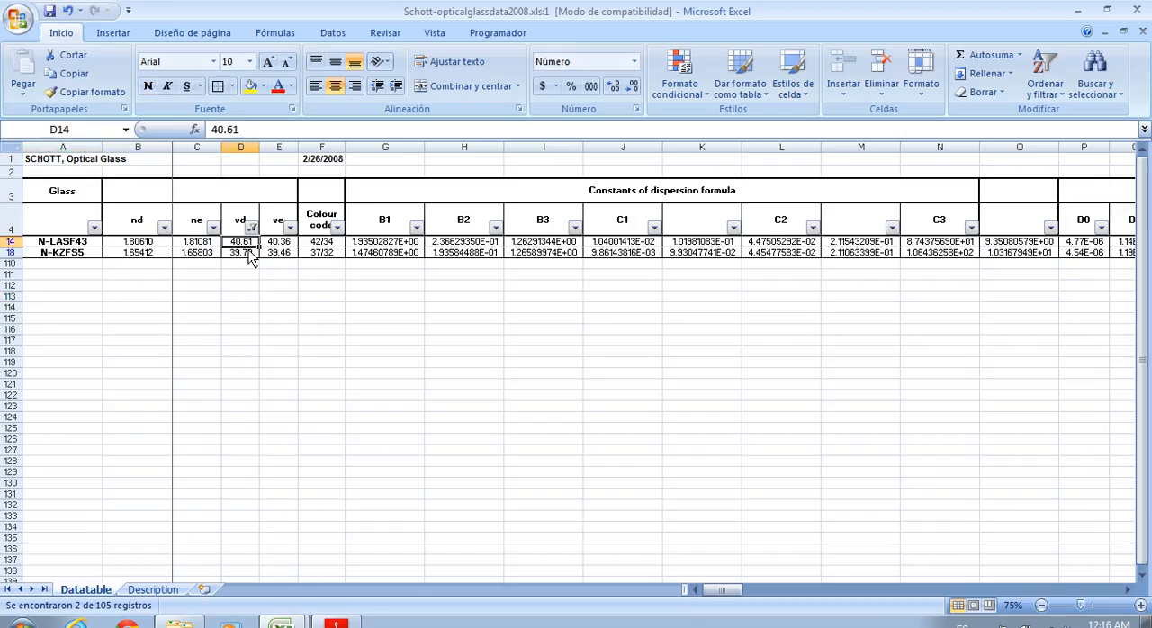
left_click(248, 252)
left_click_drag(249, 243, 252, 256)
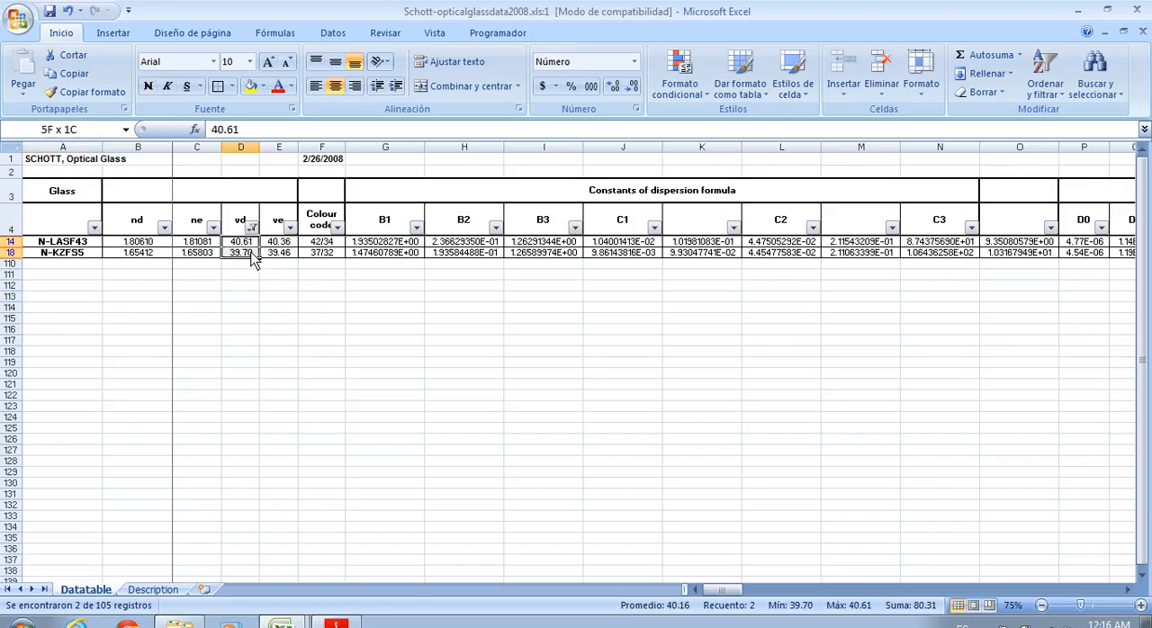
left_click(249, 253)
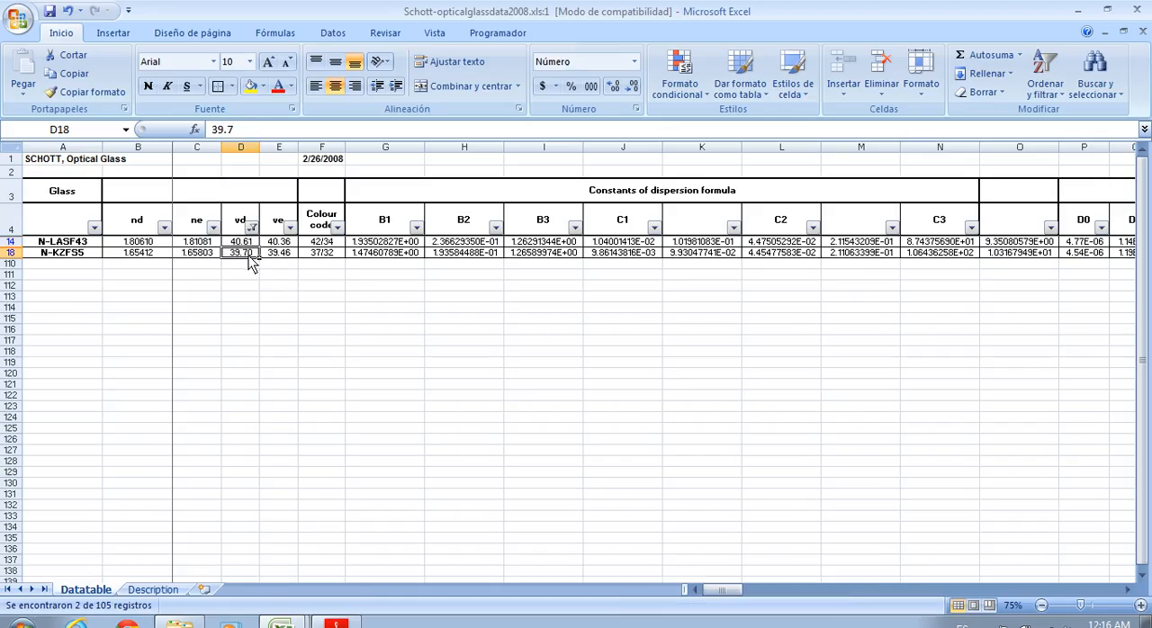
left_click_drag(249, 243, 250, 258)
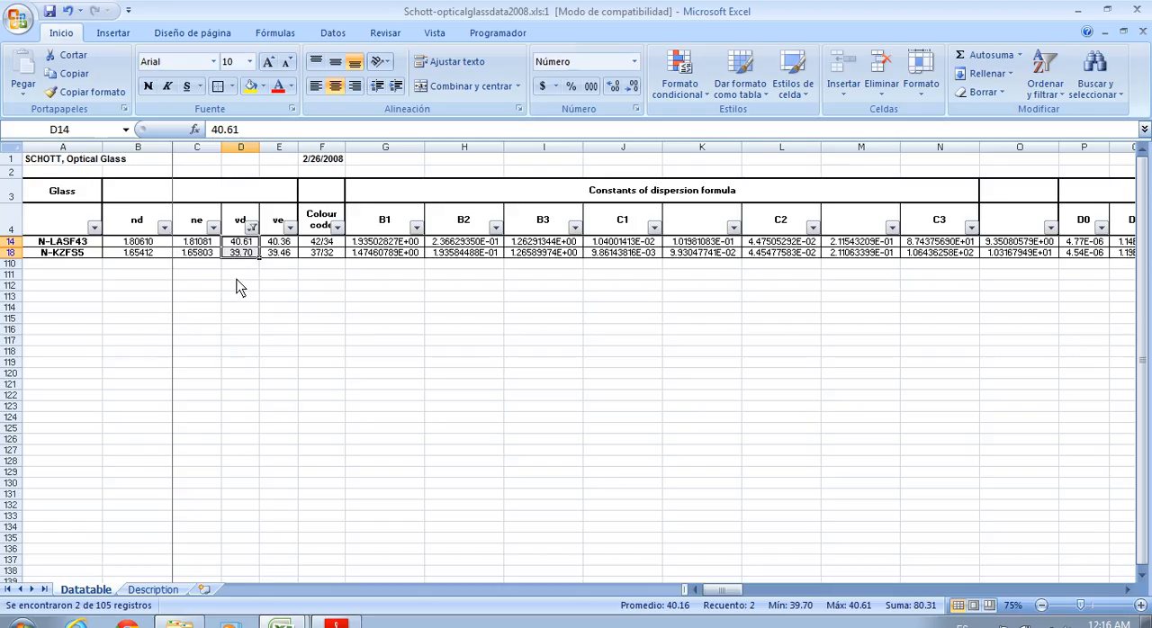
left_click(237, 277)
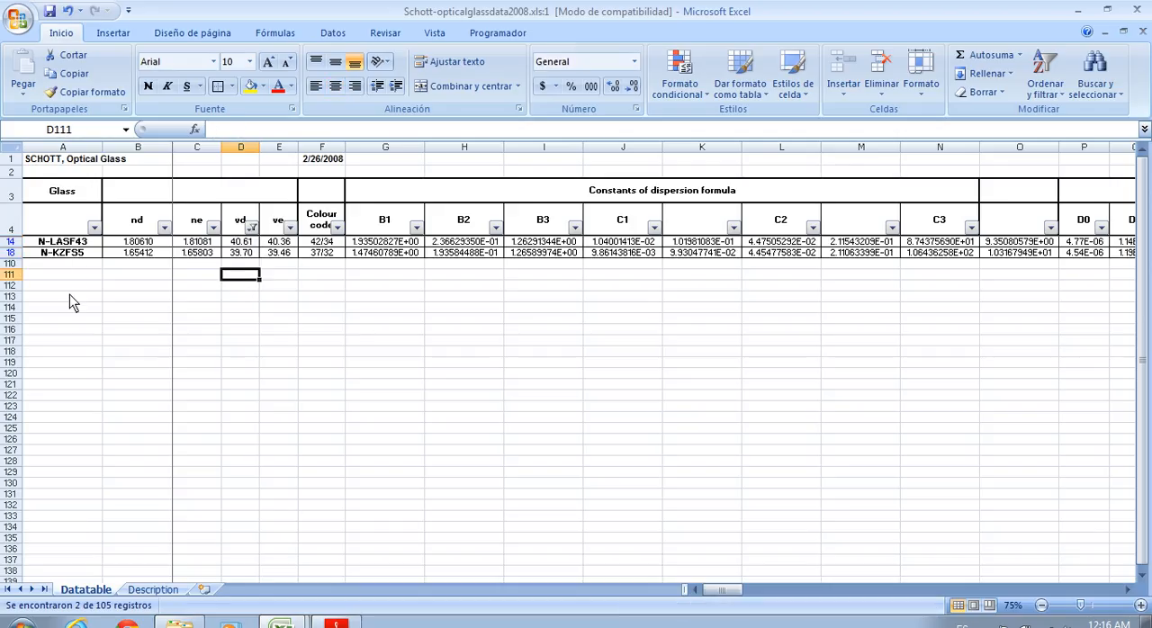
Compare the nd values of N-KZFS5 and N-LASF43 with the line d refractive index in Ajuste no lineal.xlsx
left_click(142, 253)
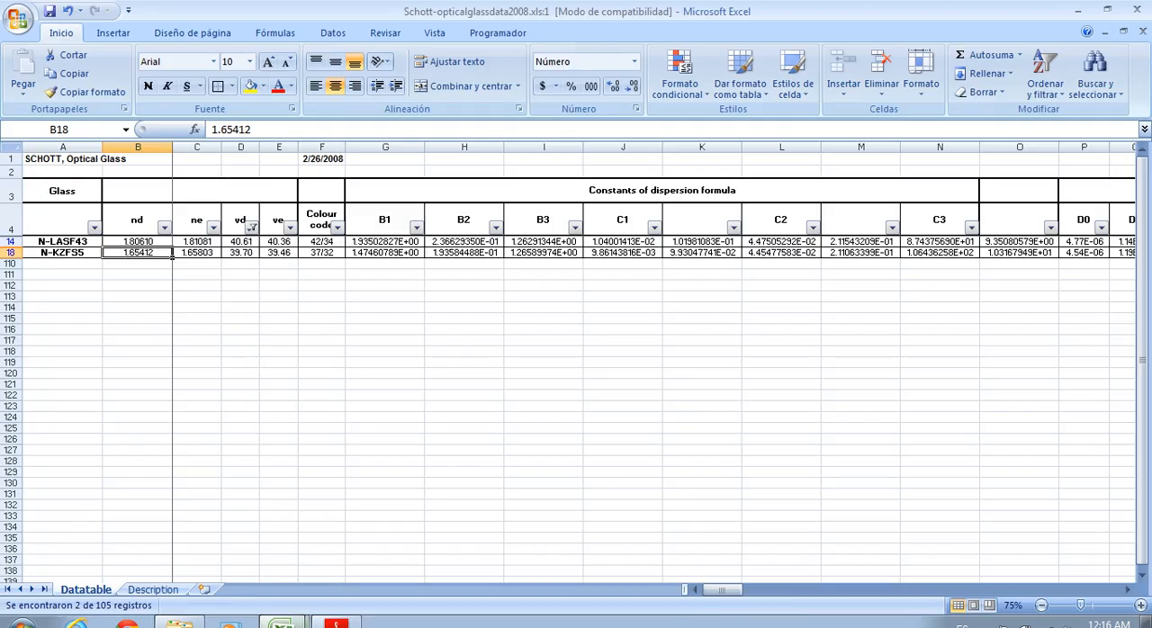
left_click(232, 569)
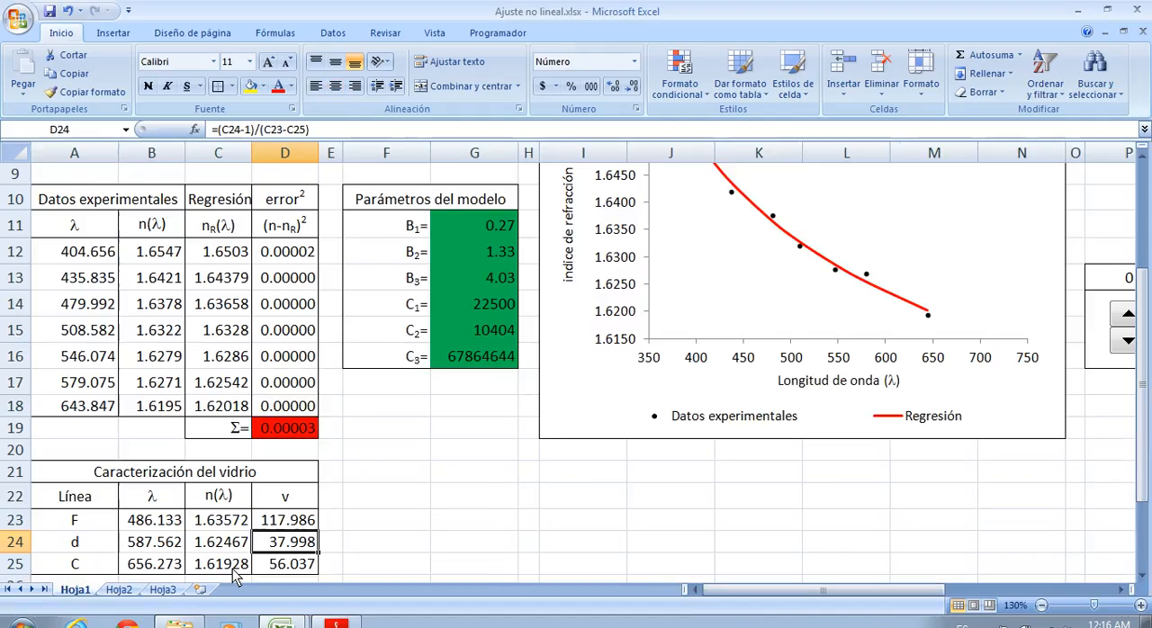
scroll(366, 484, "down", 1)
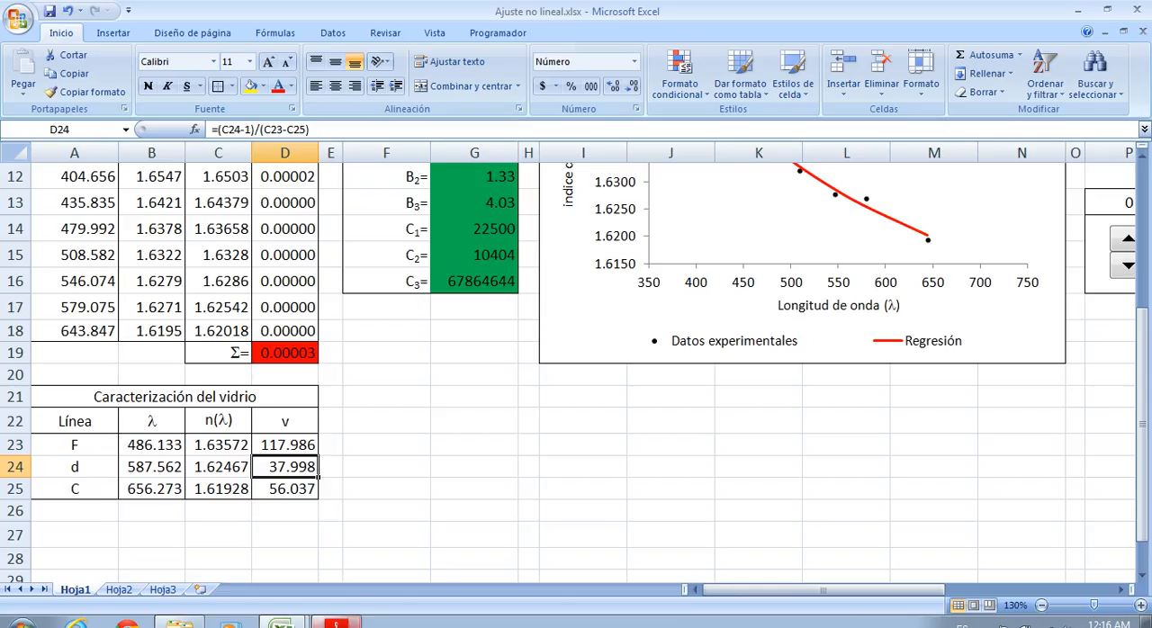
left_click(293, 619)
left_click(226, 601)
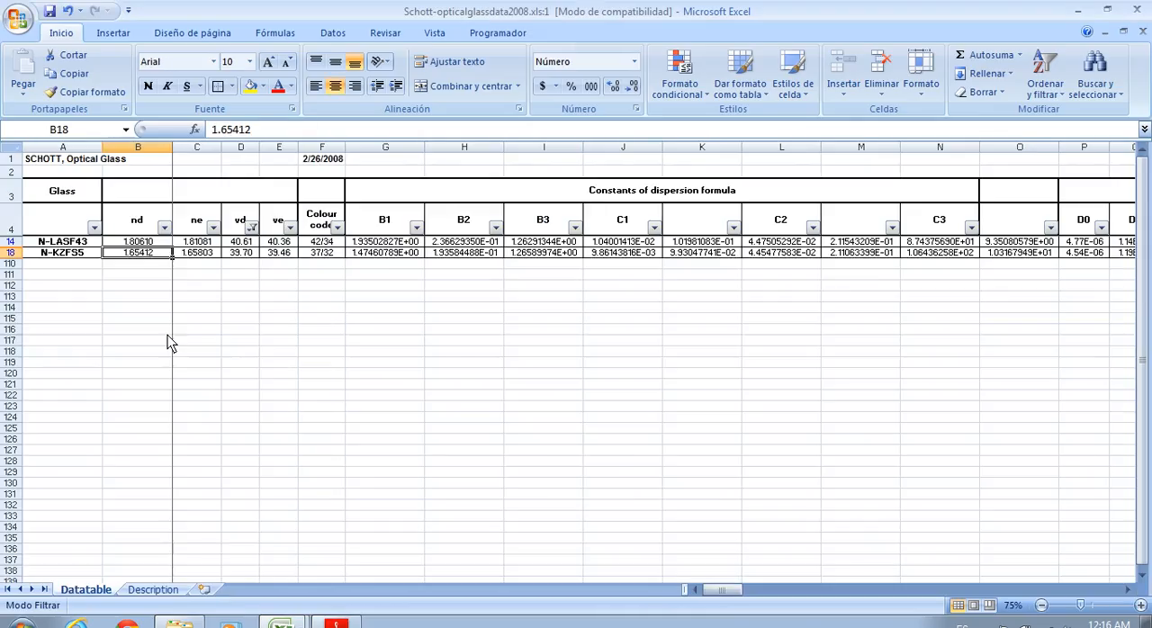
left_click(149, 244)
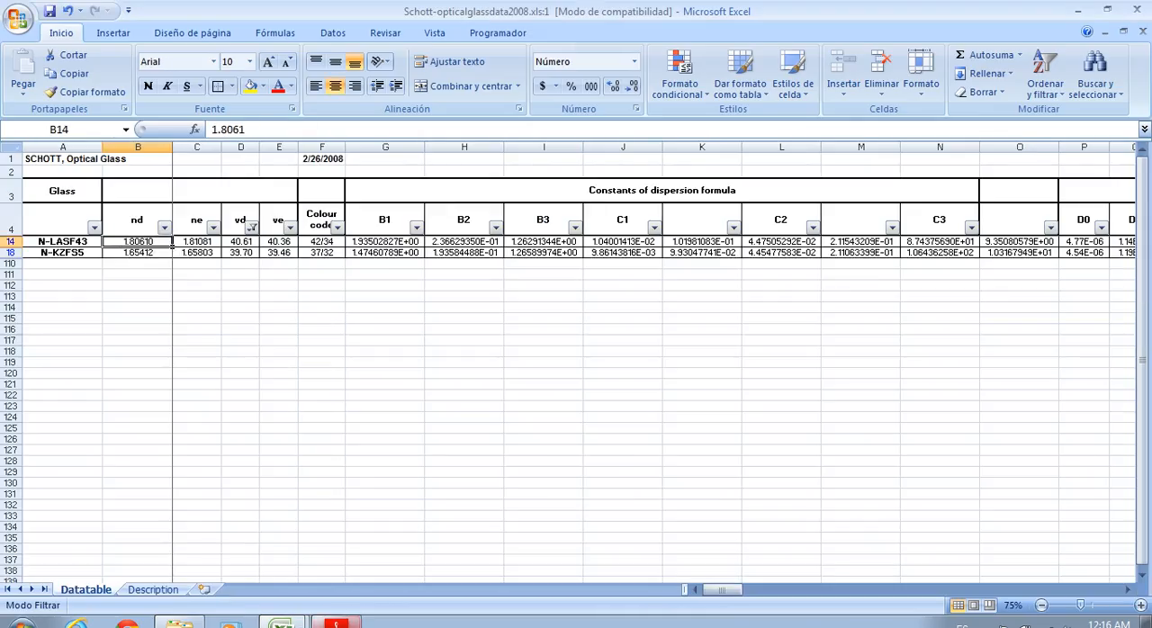
left_click(222, 577)
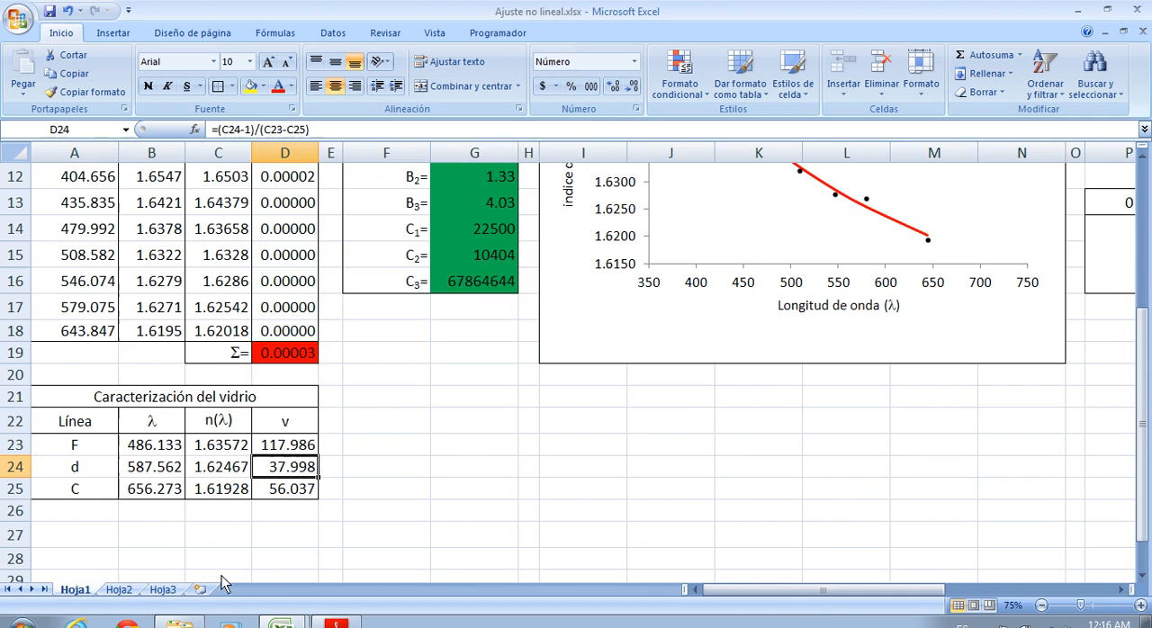
Copy the glass name N-KZFS5 from the Schott catalogue into cell F24 of Ajuste no lineal.xlsx, beside the line d row
left_click(444, 423)
scroll(483, 480, "down", 1)
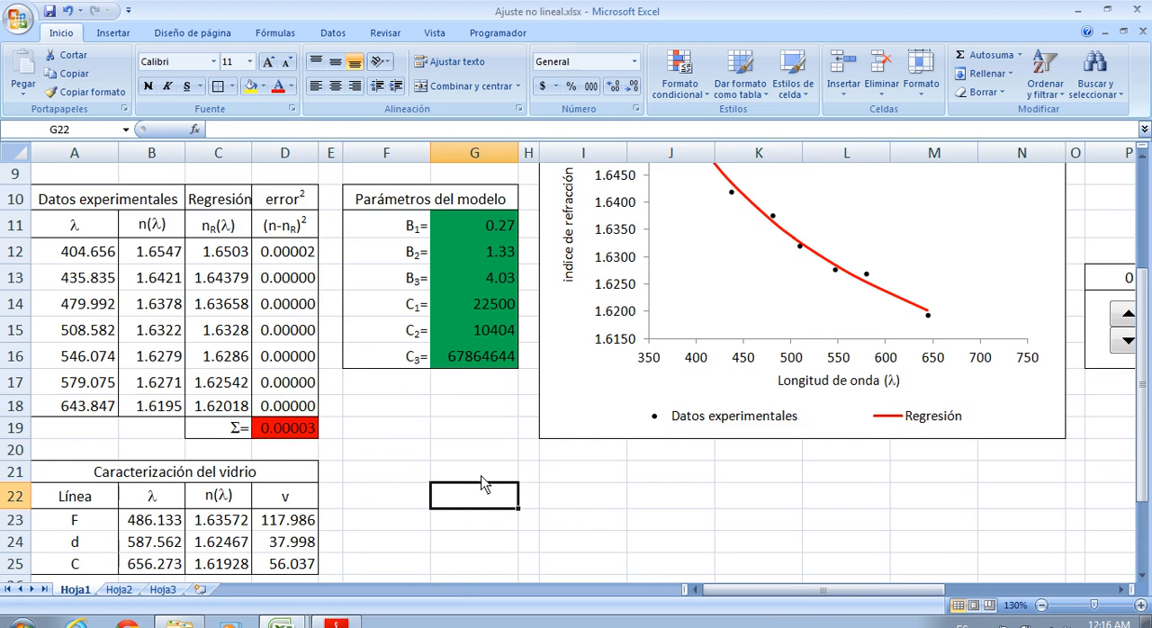
scroll(479, 481, "down", 1)
scroll(480, 484, "up", 2)
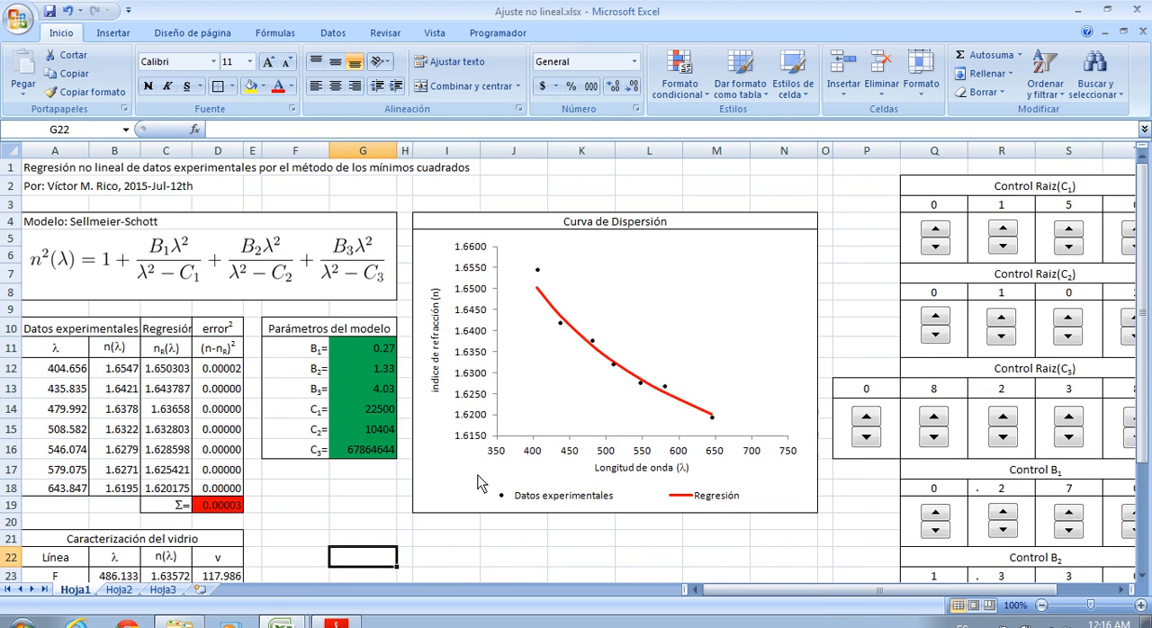
scroll(433, 369, "down", 1)
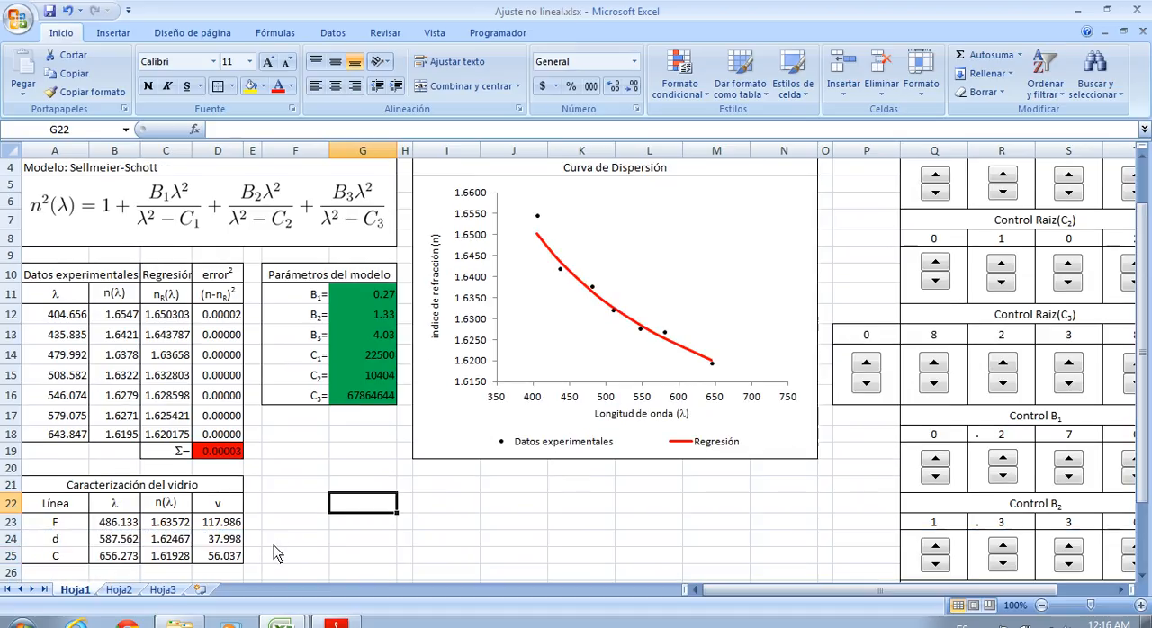
left_click(291, 543)
left_click(293, 622)
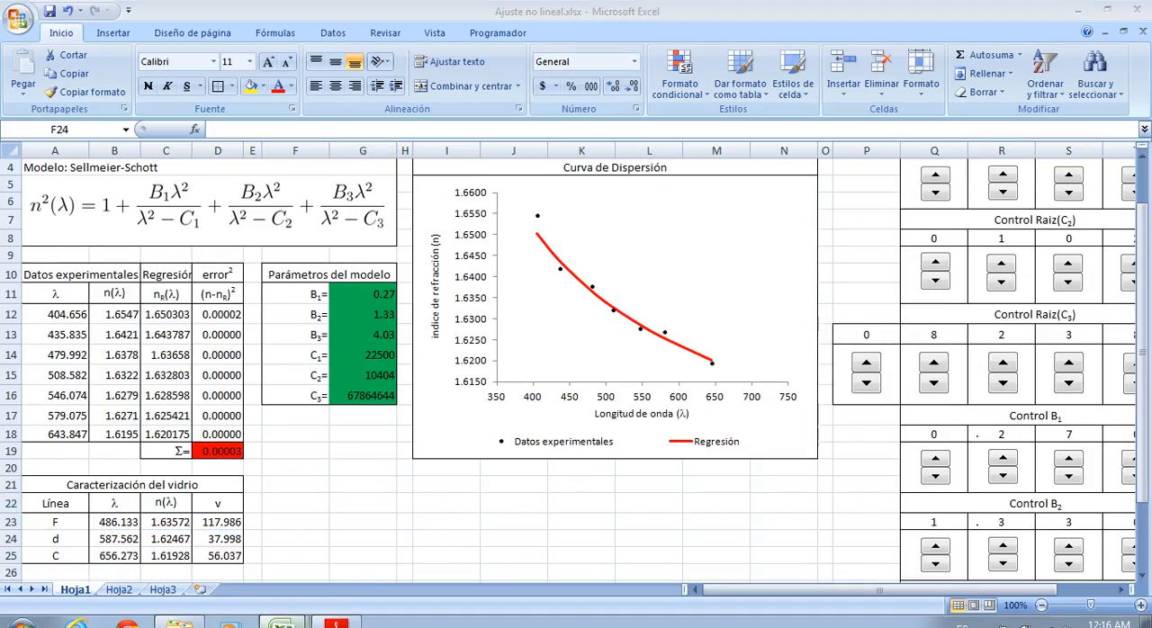
left_click(323, 591)
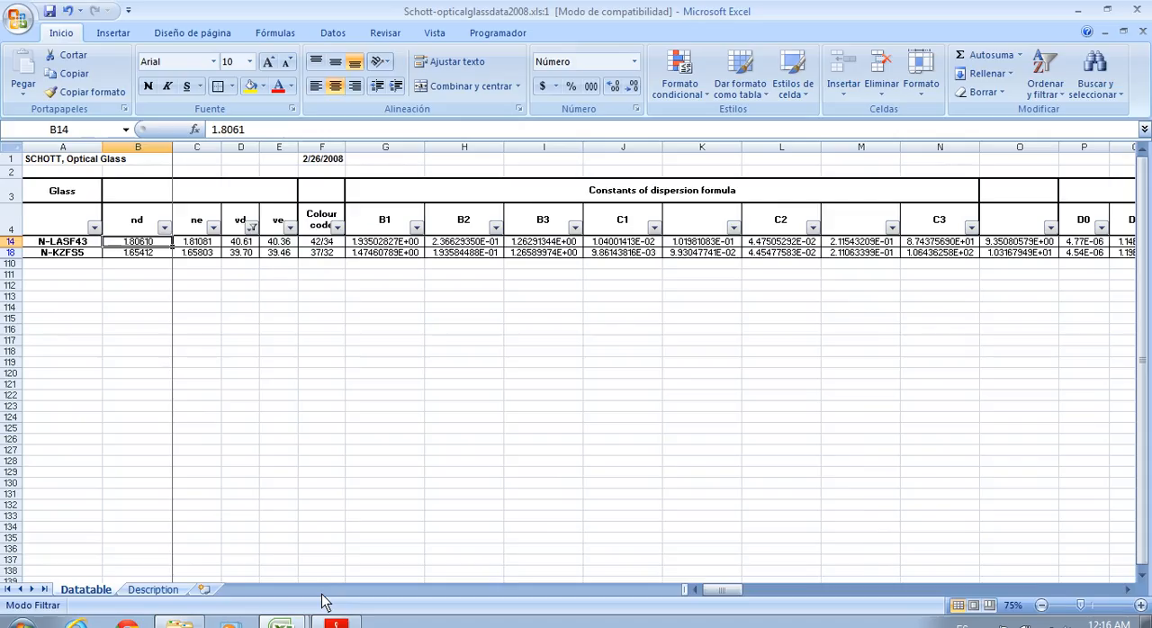
left_click(81, 253)
key("ctrl+c")
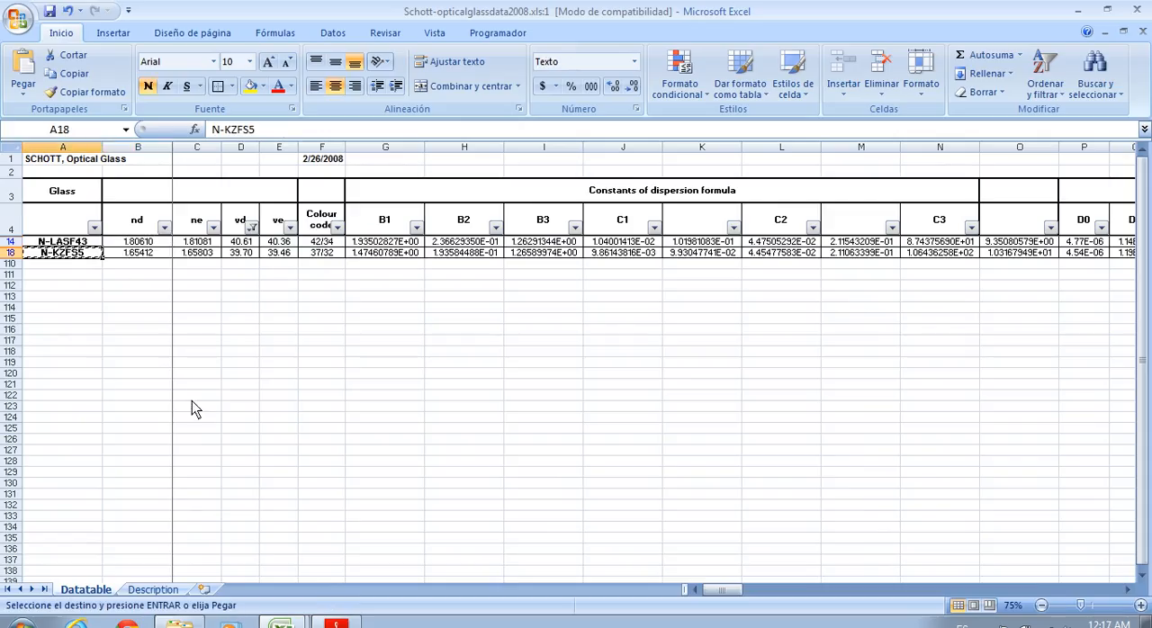
left_click(280, 623)
left_click(215, 558)
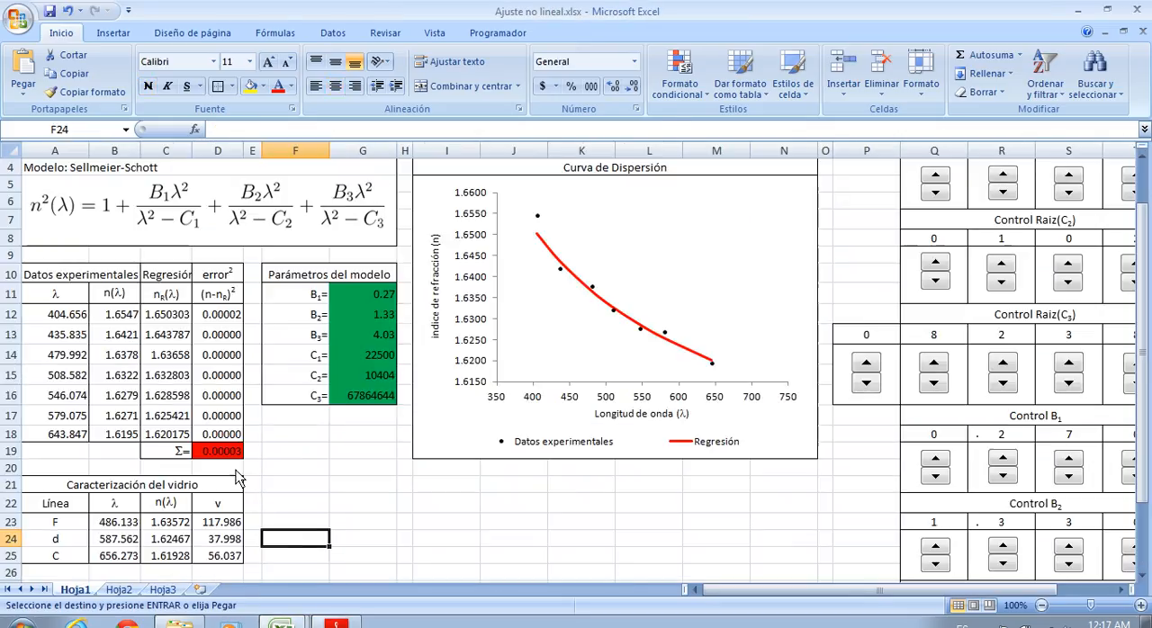
key("ctrl+v")
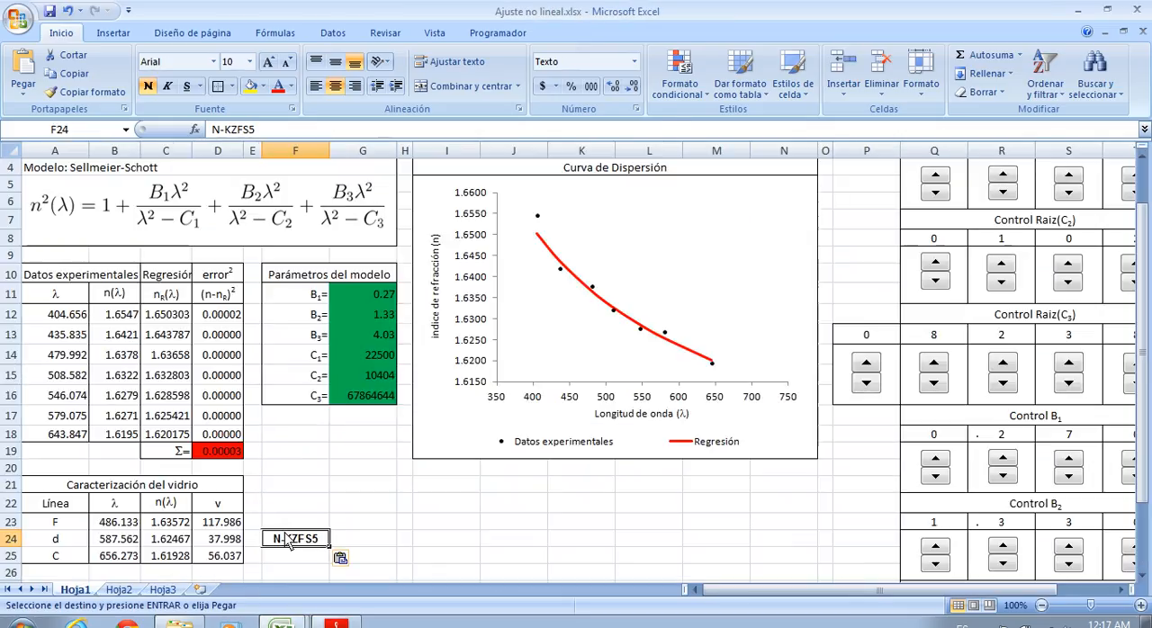
left_click(356, 540)
scroll(438, 435, "up", 1)
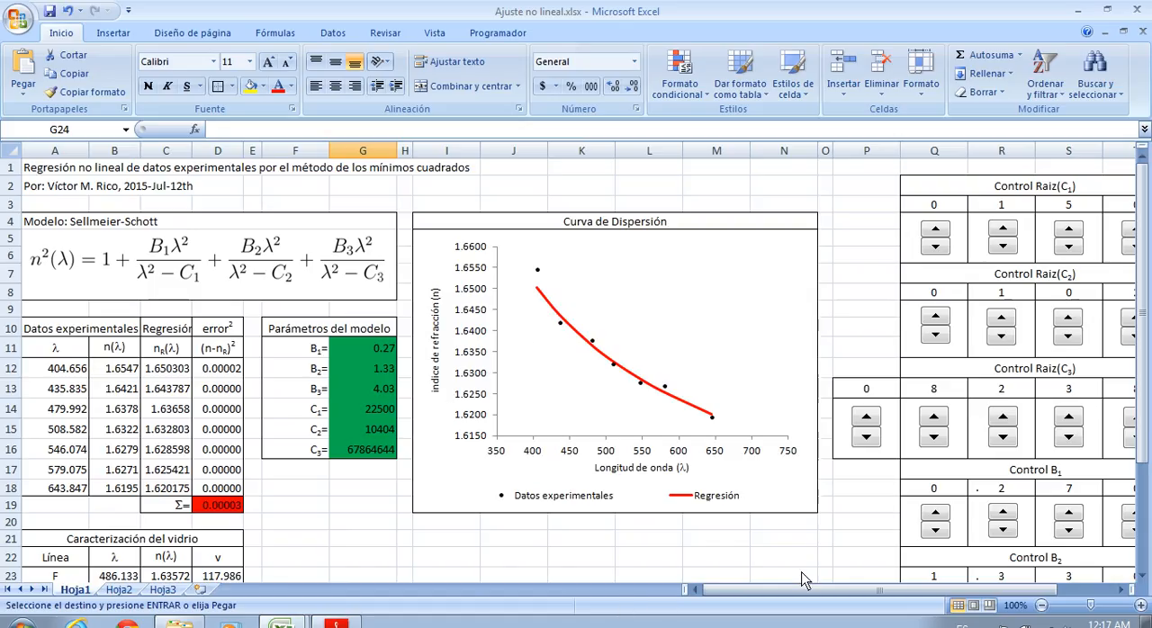
left_click(985, 625)
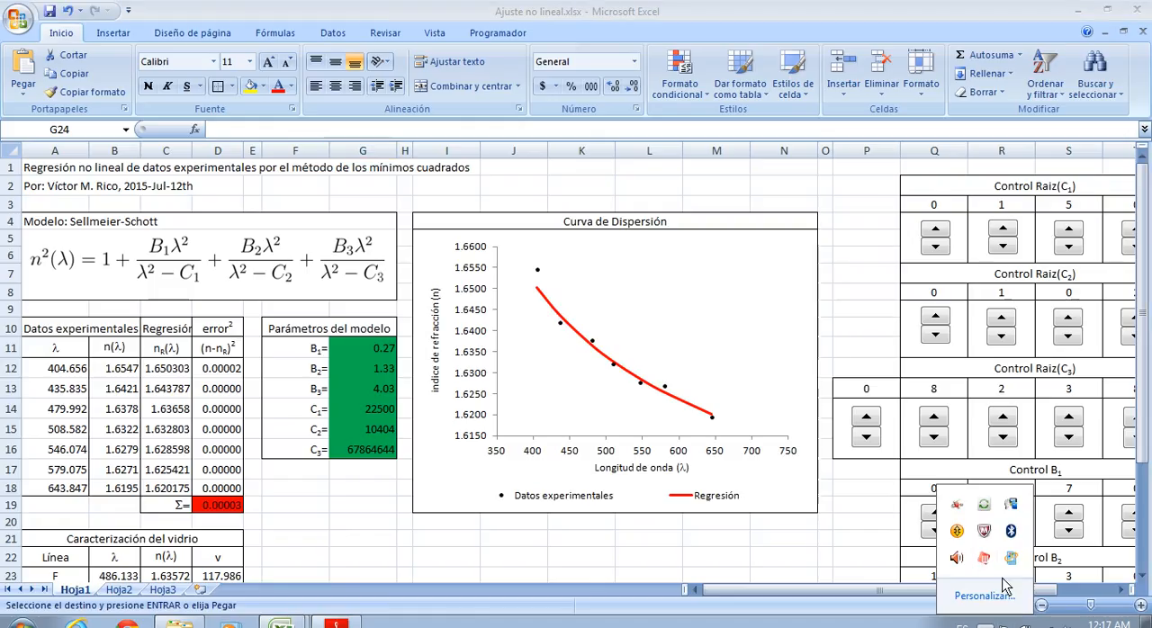